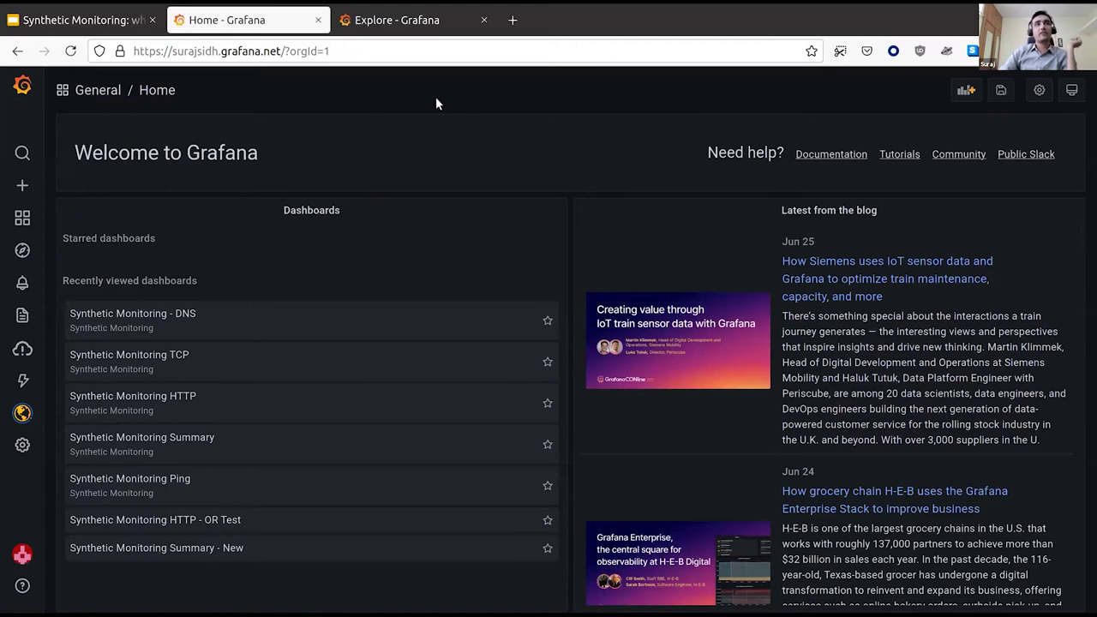
Open the Synthetic Monitoring summary dashboard and review the options of its check type and region filters.
{"action": "mouse_move", "coordinate": [26, 418]}
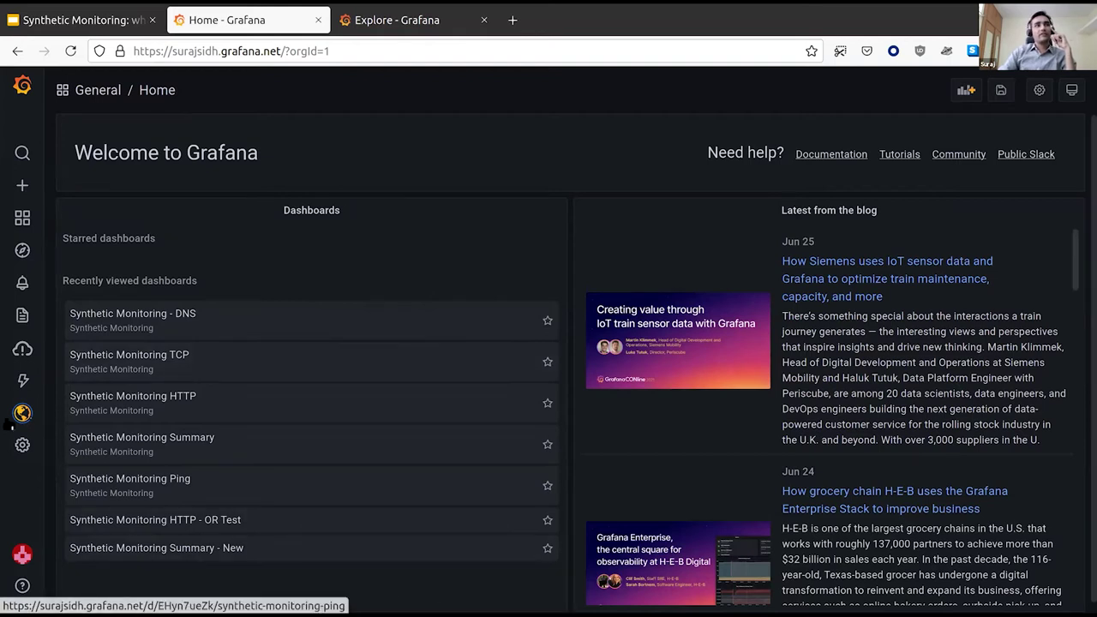
{"action": "left_click", "coordinate": [89, 441]}
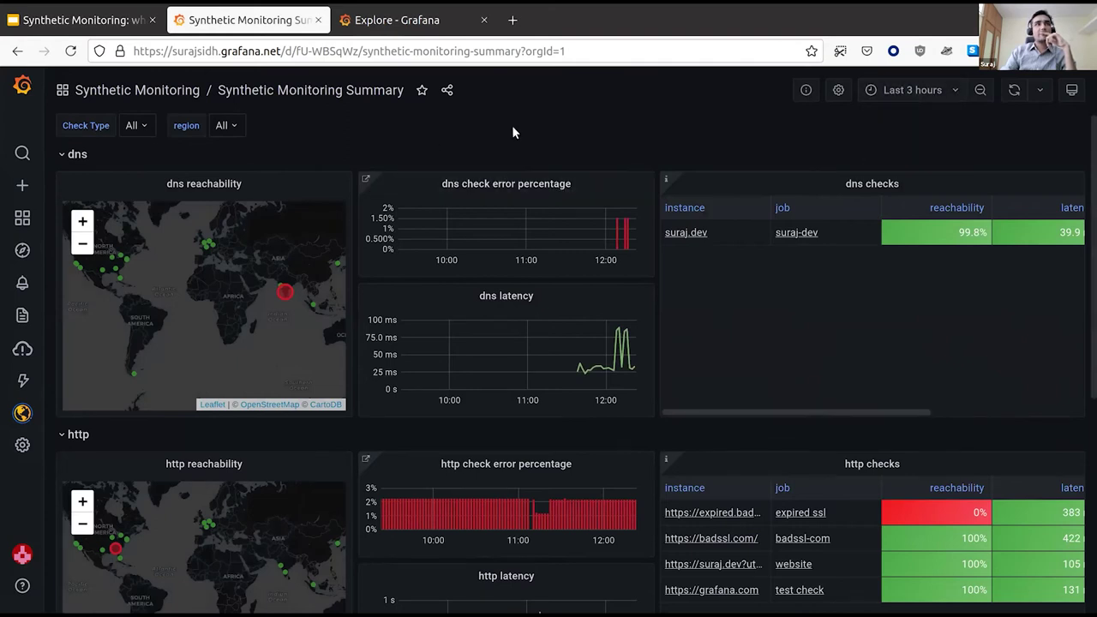
{"action": "mouse_move", "coordinate": [283, 294]}
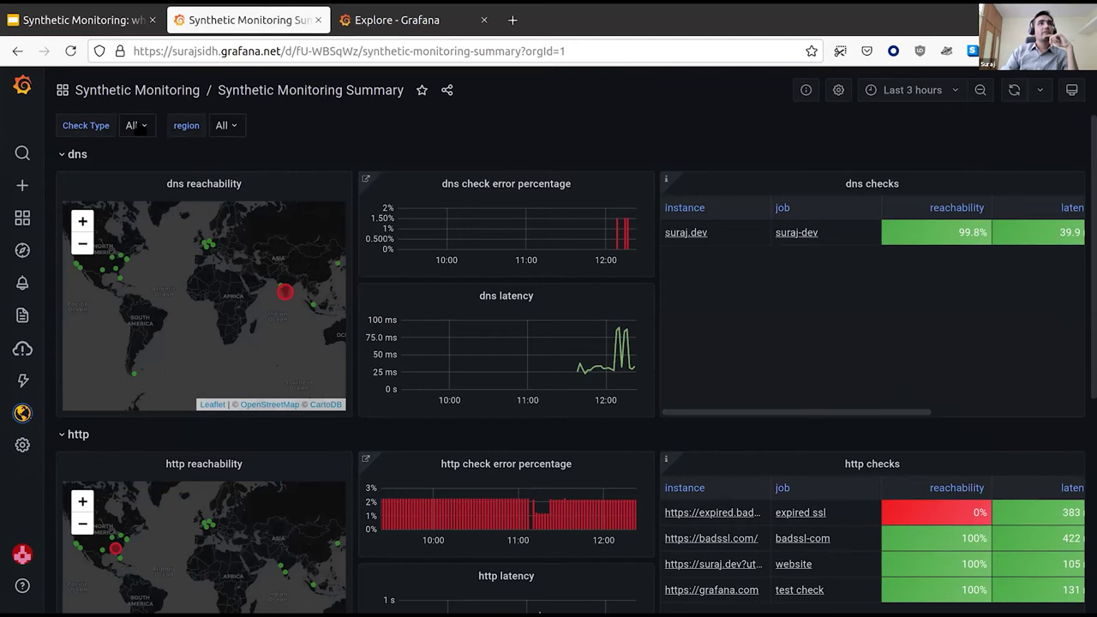
{"action": "left_click", "coordinate": [139, 125]}
{"action": "left_click", "coordinate": [278, 137]}
{"action": "left_click", "coordinate": [131, 125]}
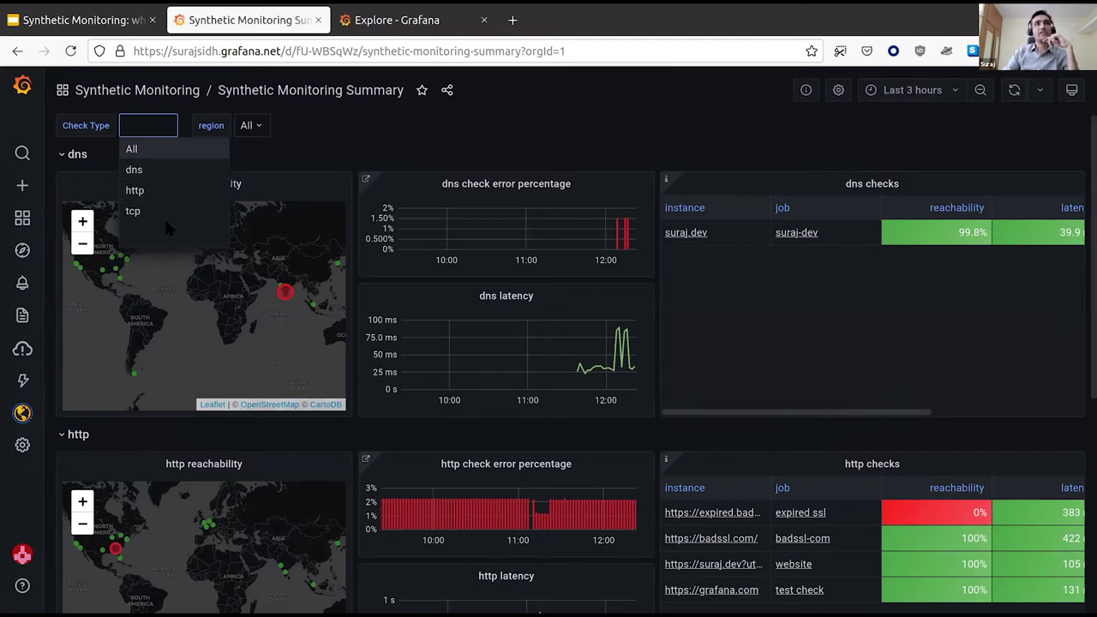
{"action": "left_click", "coordinate": [363, 130]}
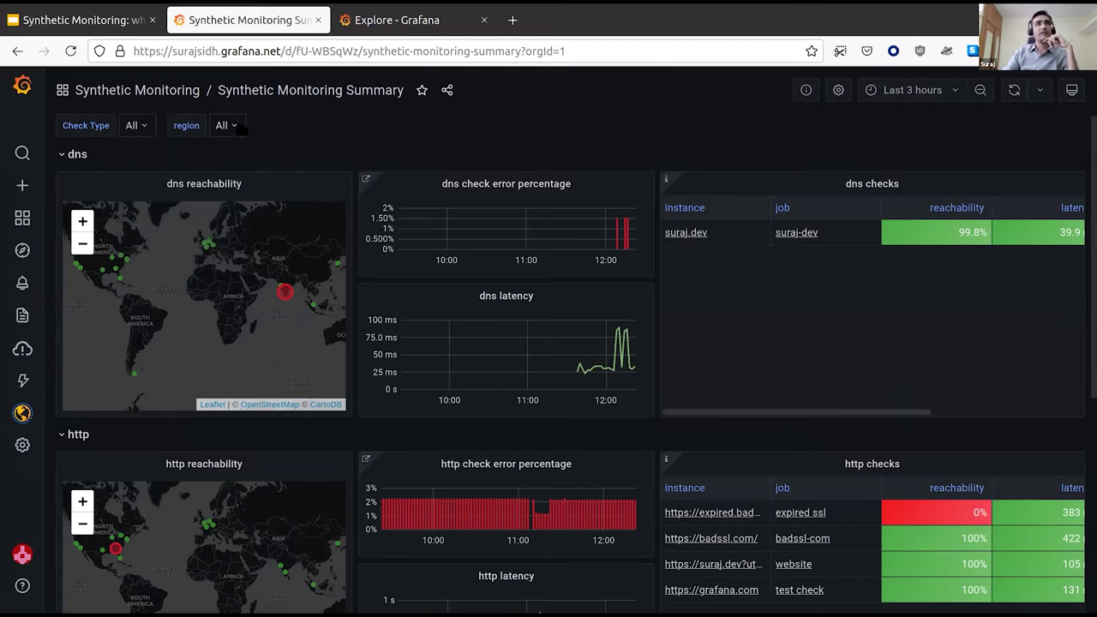
{"action": "left_click", "coordinate": [221, 125]}
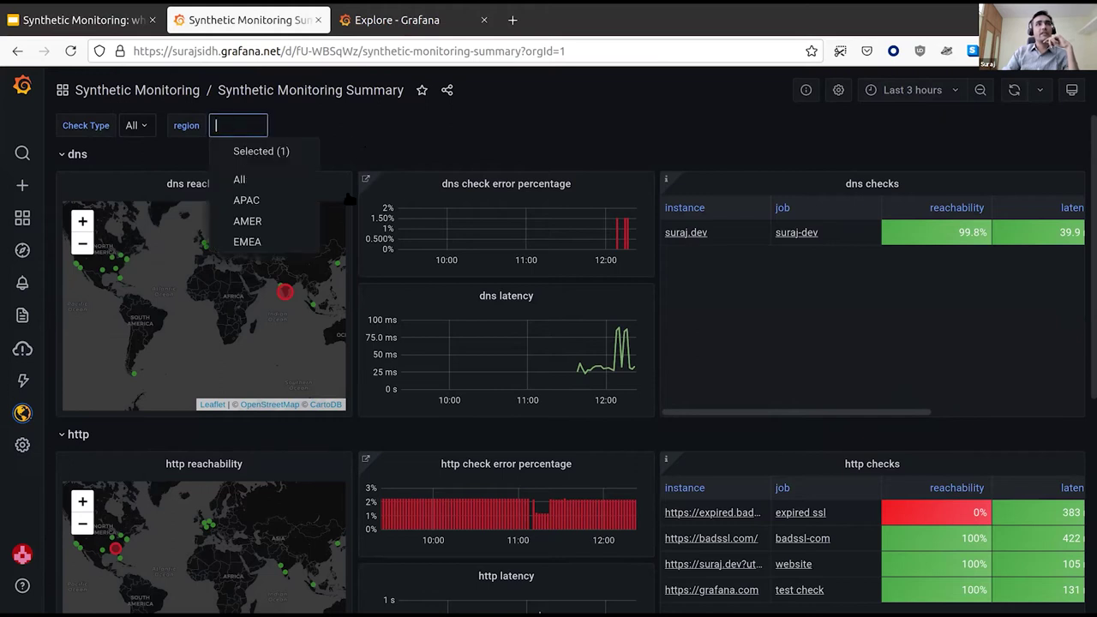
{"action": "left_click", "coordinate": [447, 117]}
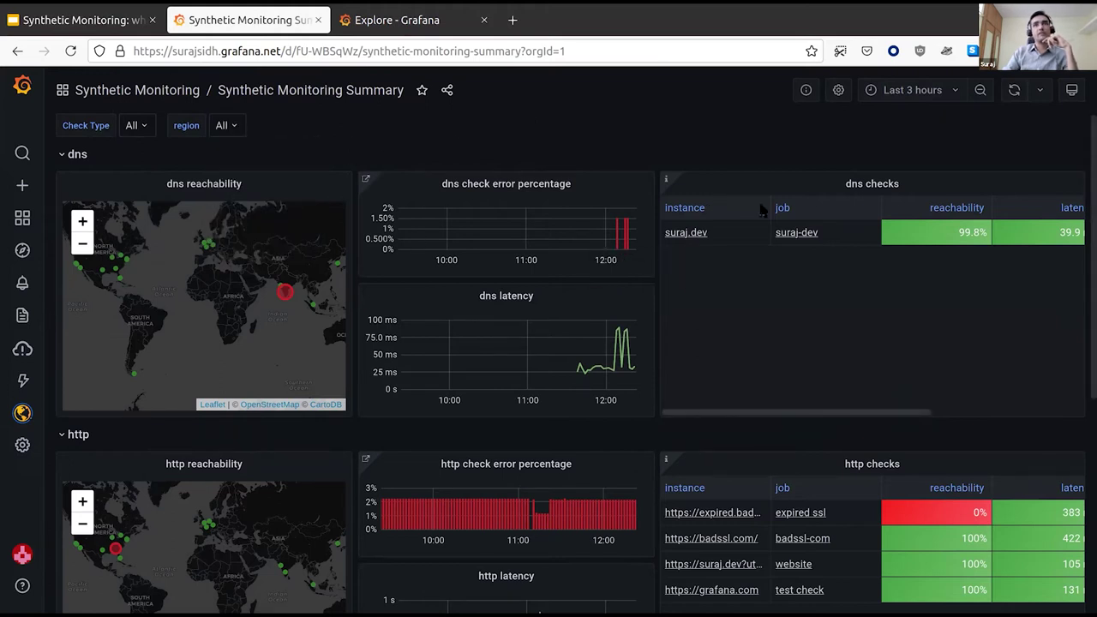
Examine the reachability, error percentage, latency and checks panels for dns, http and tcp on the summary dashboard.
{"action": "scroll", "coordinate": [692, 276], "scroll_direction": "down", "scroll_amount": 2}
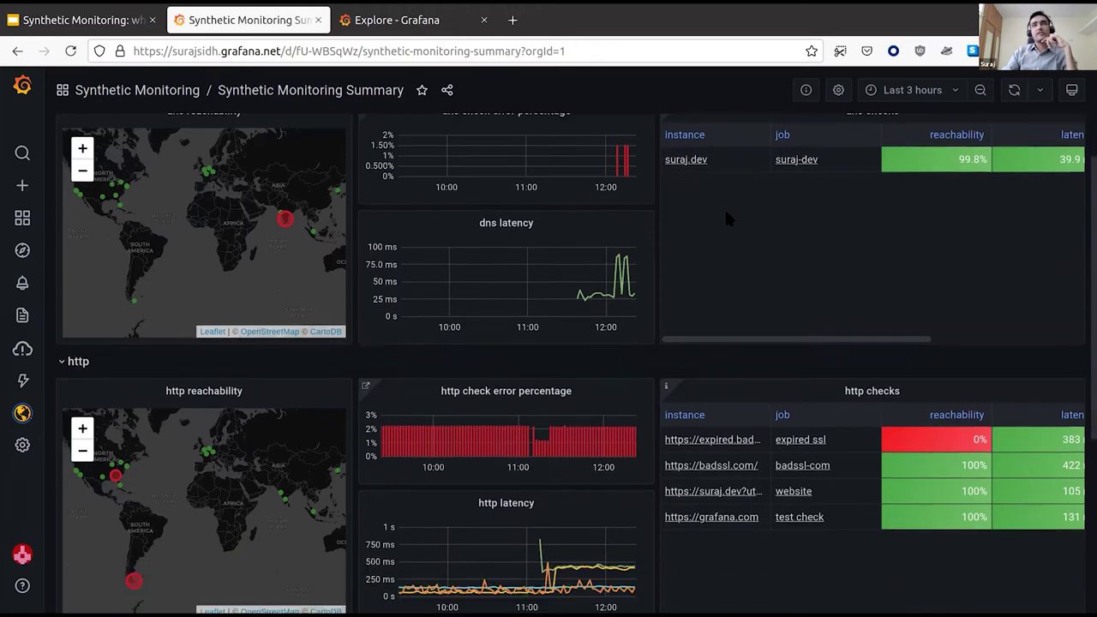
{"action": "scroll", "coordinate": [728, 219], "scroll_direction": "up", "scroll_amount": 2}
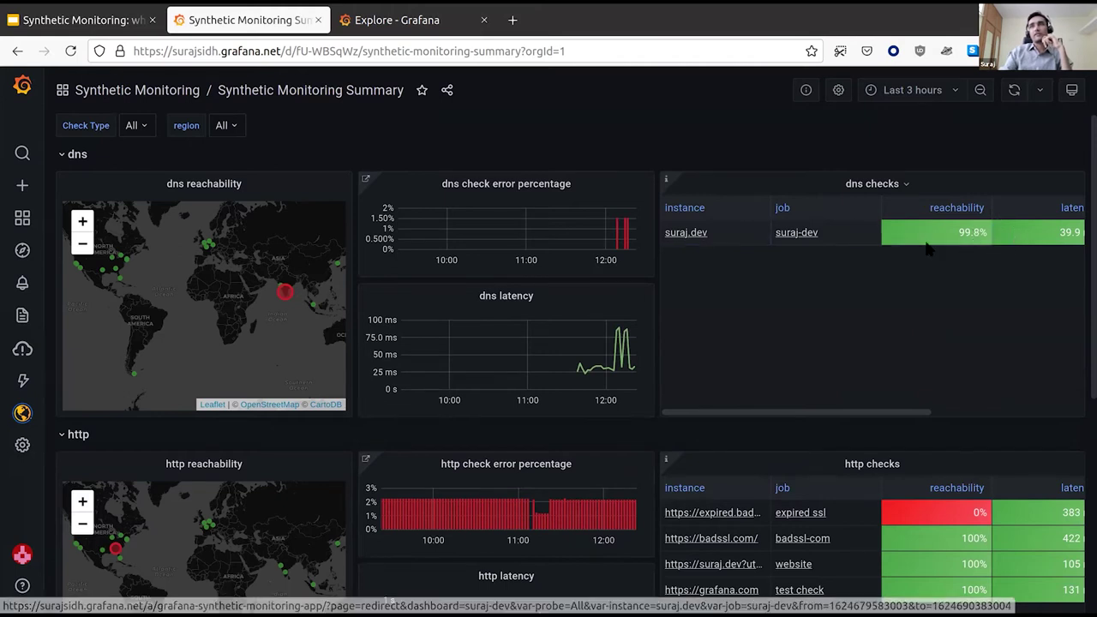
{"action": "scroll", "coordinate": [949, 245], "scroll_direction": "right", "scroll_amount": 5}
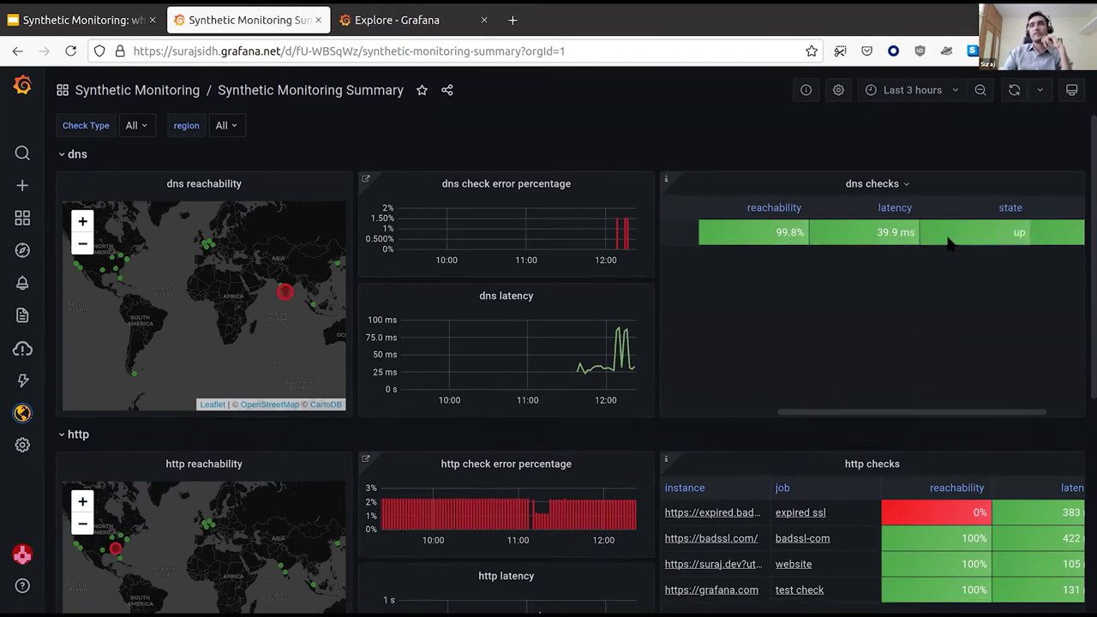
{"action": "mouse_move", "coordinate": [622, 248]}
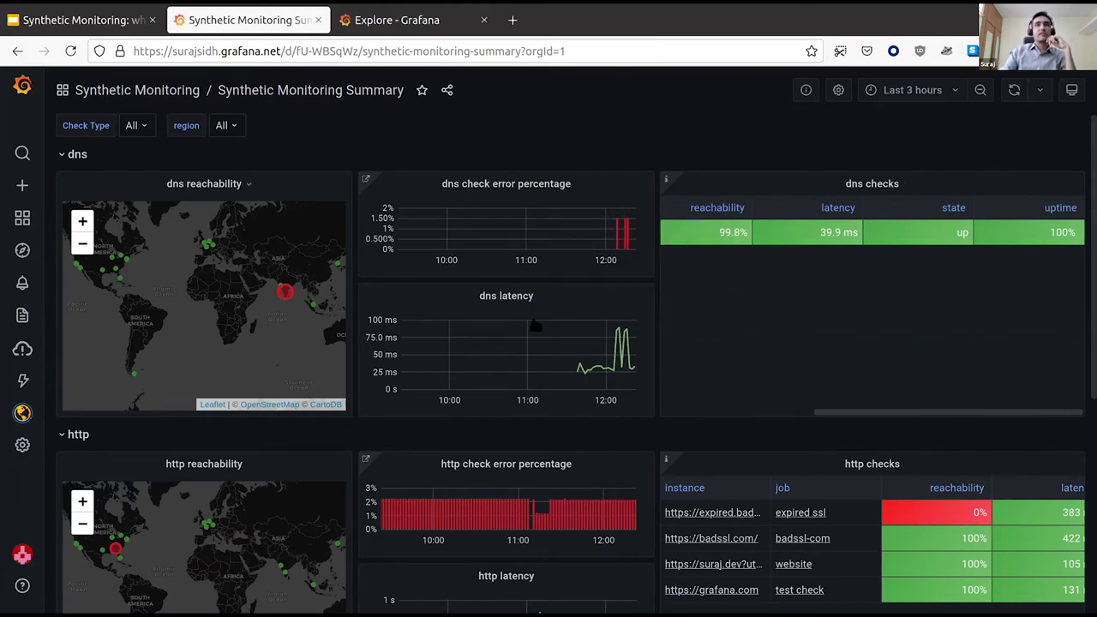
{"action": "scroll", "coordinate": [711, 299], "scroll_direction": "down", "scroll_amount": 3}
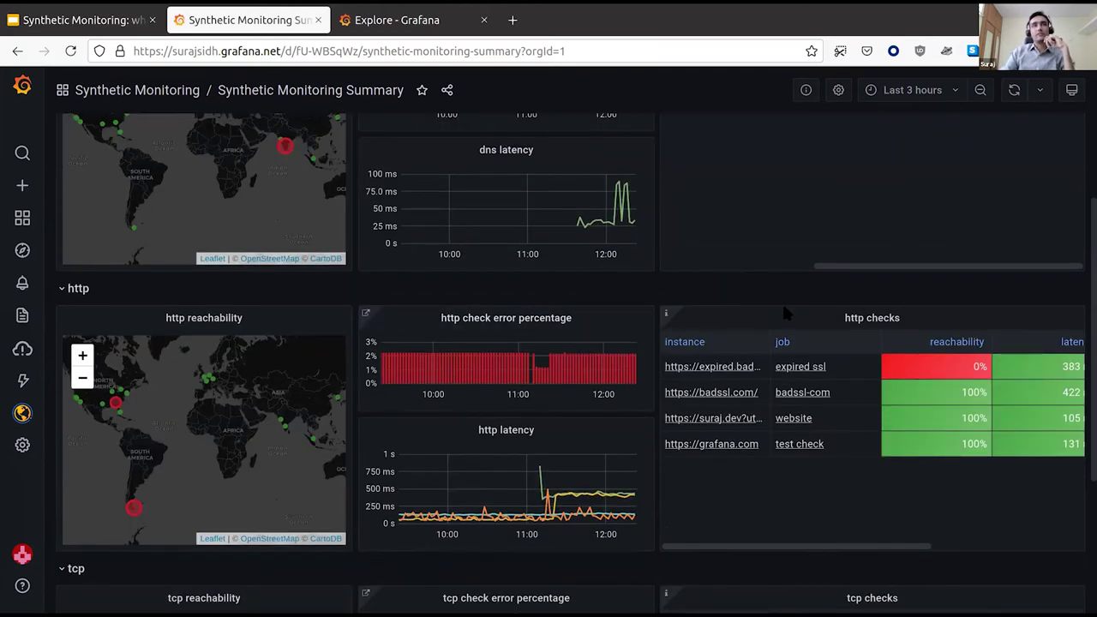
{"action": "scroll", "coordinate": [771, 312], "scroll_direction": "down", "scroll_amount": 2}
{"action": "scroll", "coordinate": [747, 428], "scroll_direction": "down", "scroll_amount": 1}
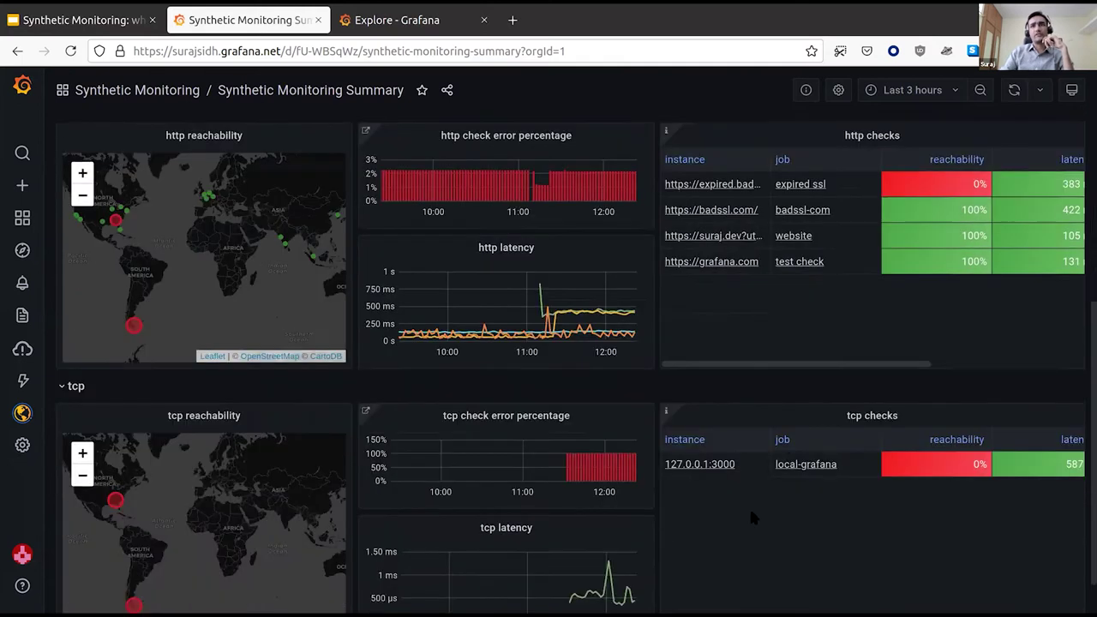
{"action": "scroll", "coordinate": [733, 471], "scroll_direction": "up", "scroll_amount": 1}
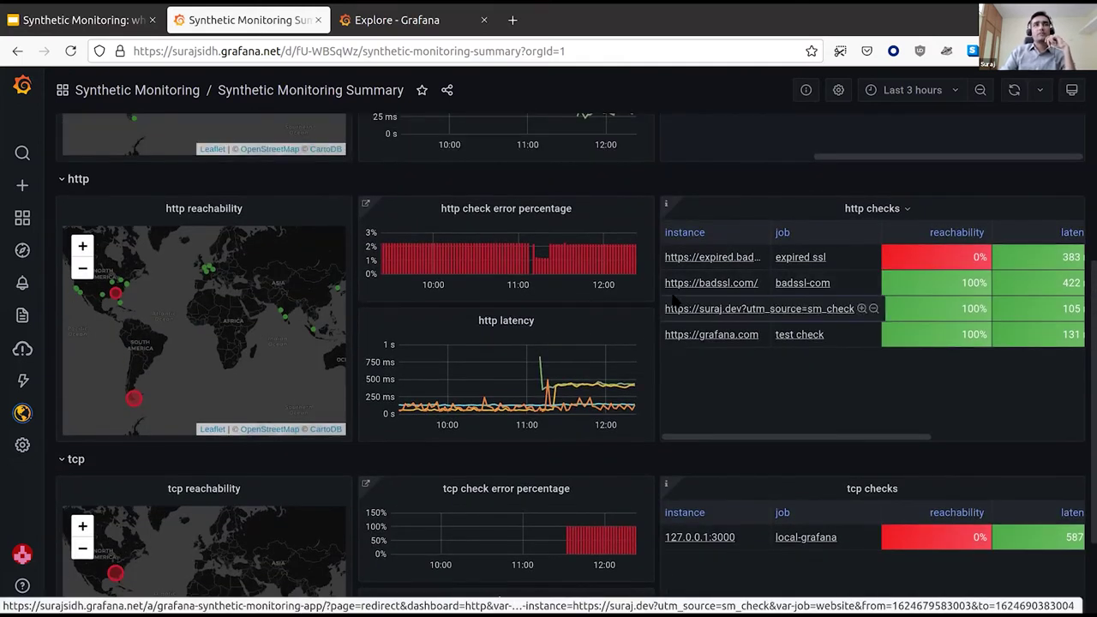
{"action": "scroll", "coordinate": [676, 301], "scroll_direction": "down", "scroll_amount": 2}
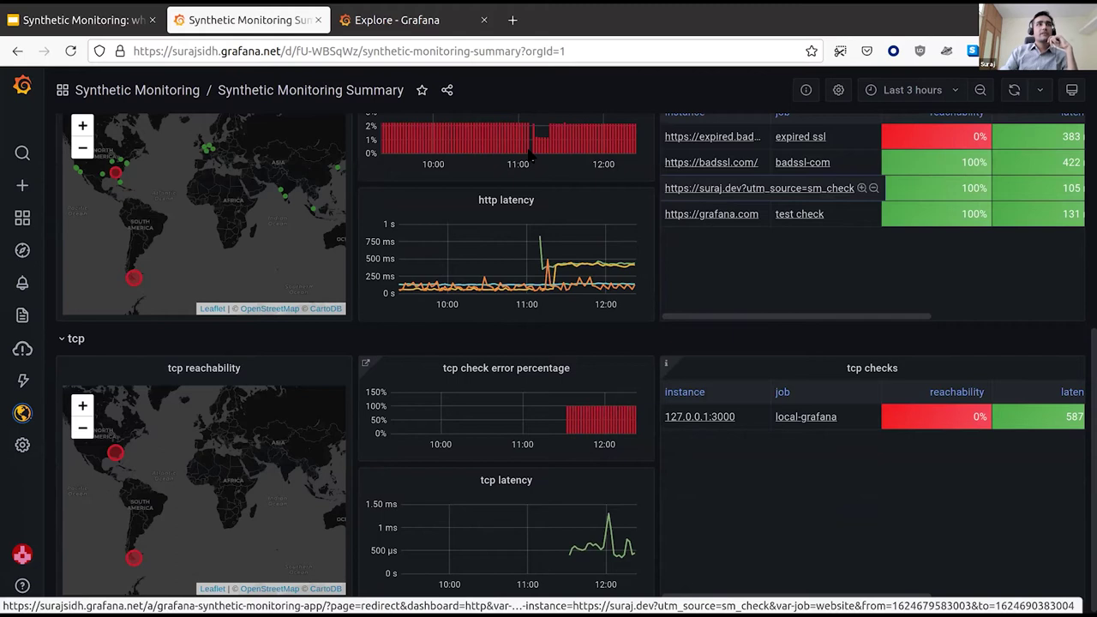
{"action": "scroll", "coordinate": [99, 460], "scroll_direction": "up", "scroll_amount": 6}
Open the Synthetic Monitoring checks page and review all the configured checks.
{"action": "mouse_move", "coordinate": [22, 413]}
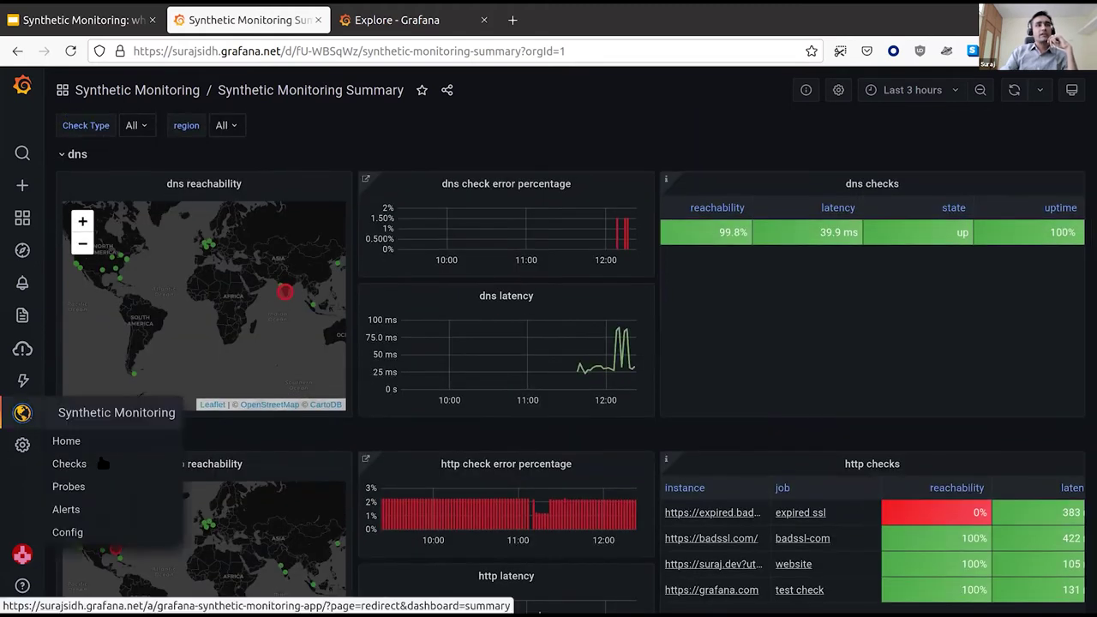
{"action": "left_click", "coordinate": [103, 463]}
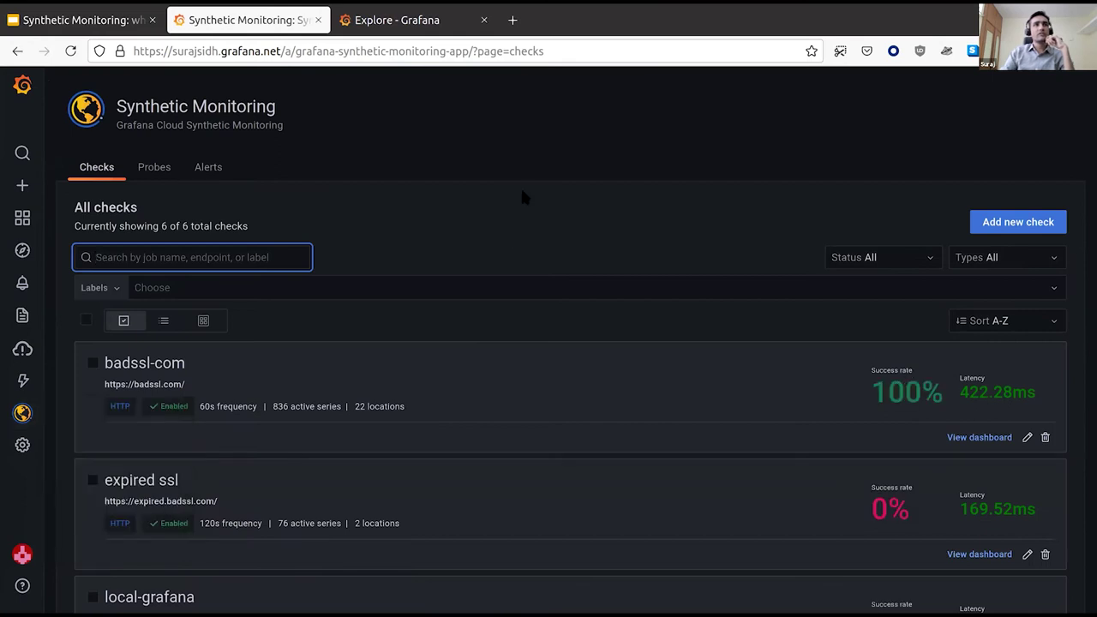
{"action": "scroll", "coordinate": [416, 332], "scroll_direction": "down", "scroll_amount": 5}
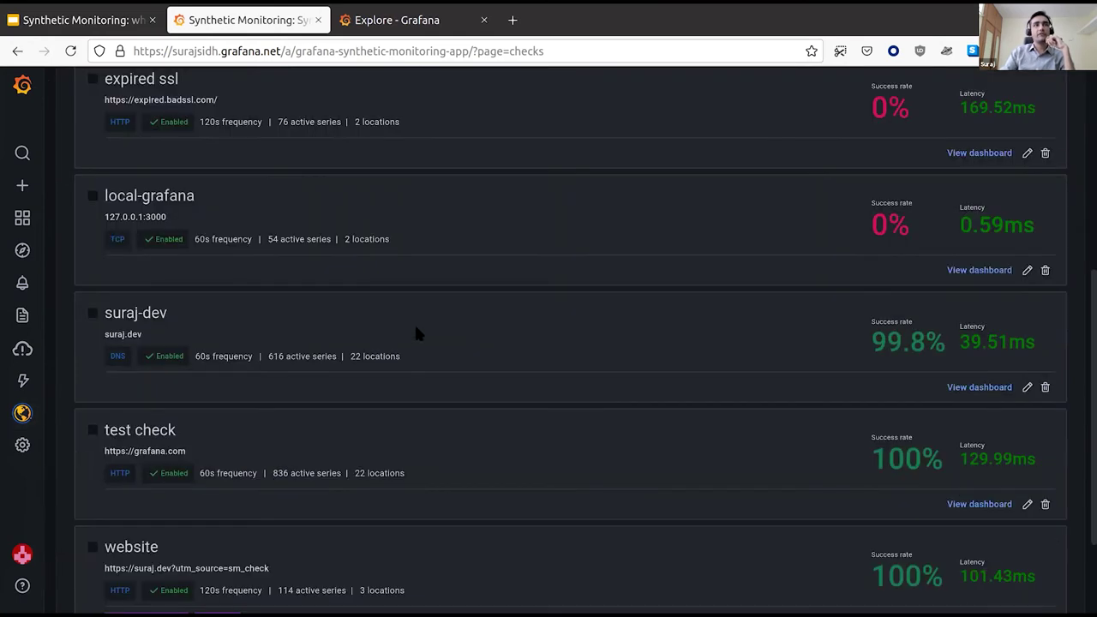
{"action": "scroll", "coordinate": [416, 333], "scroll_direction": "down", "scroll_amount": 2}
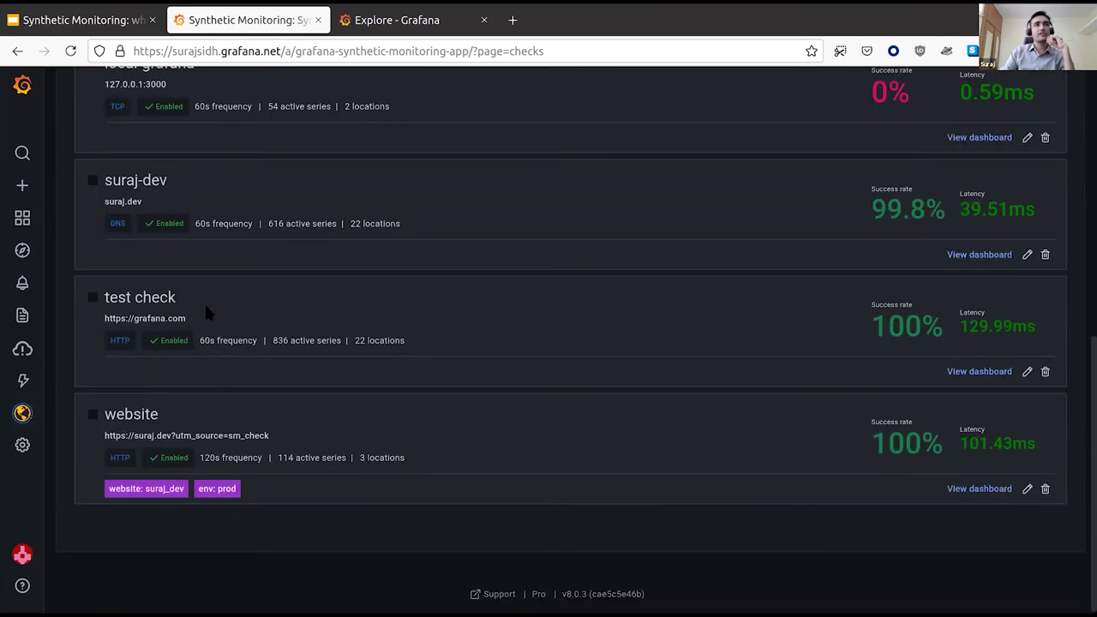
{"action": "scroll", "coordinate": [168, 301], "scroll_direction": "up", "scroll_amount": 3}
{"action": "scroll", "coordinate": [727, 321], "scroll_direction": "up", "scroll_amount": 2}
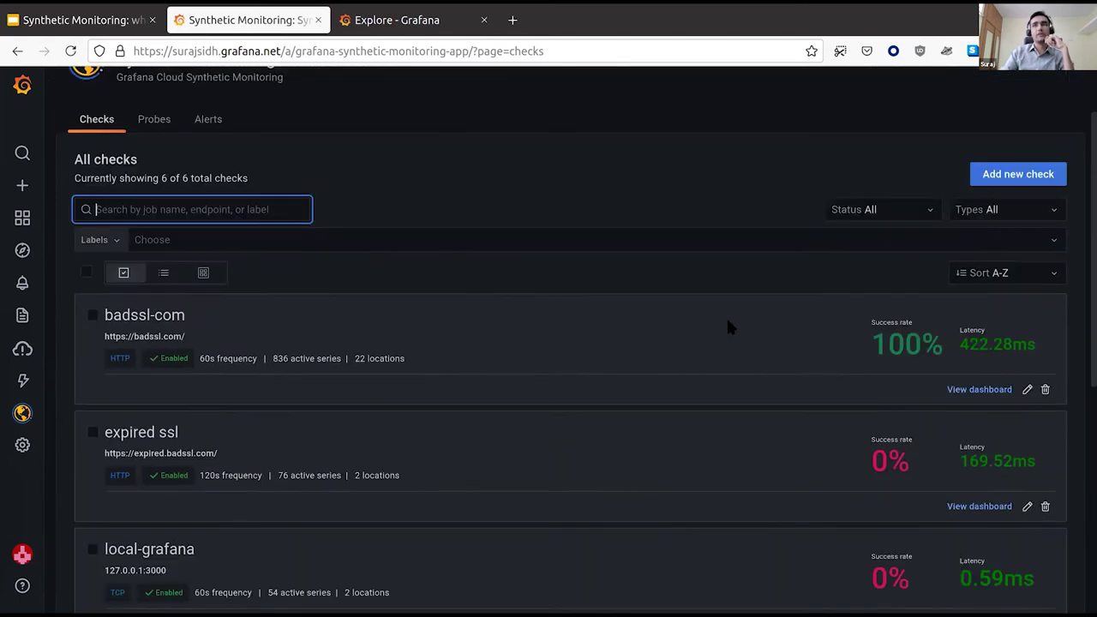
{"action": "scroll", "coordinate": [923, 370], "scroll_direction": "up", "scroll_amount": 1}
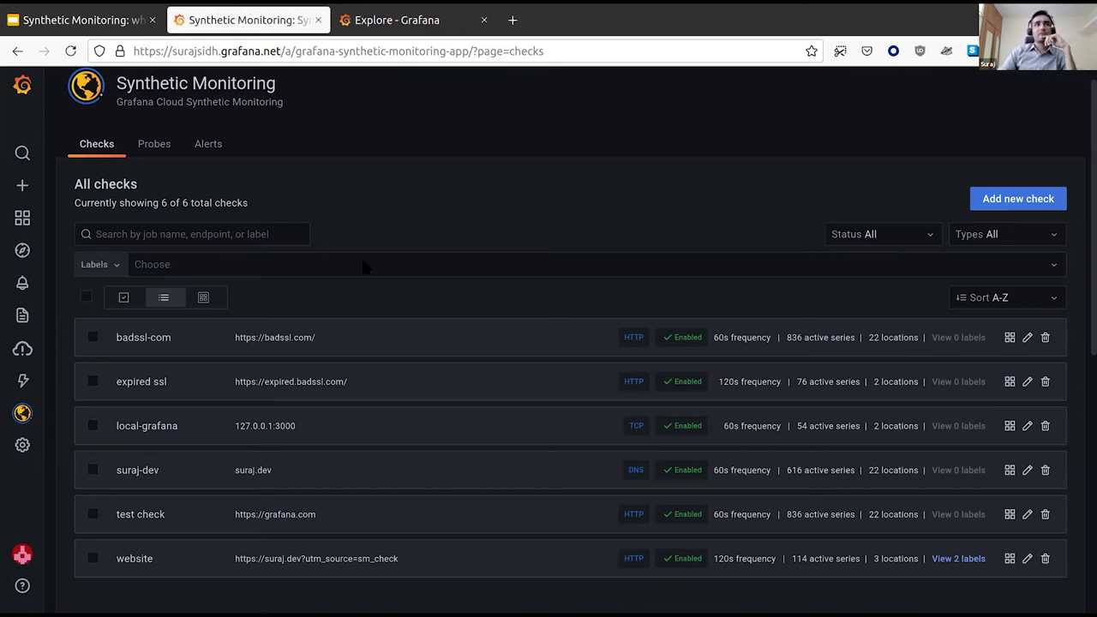
Show the checks as a hexagon status visualization and sort them by Success.
{"action": "left_click", "coordinate": [203, 300]}
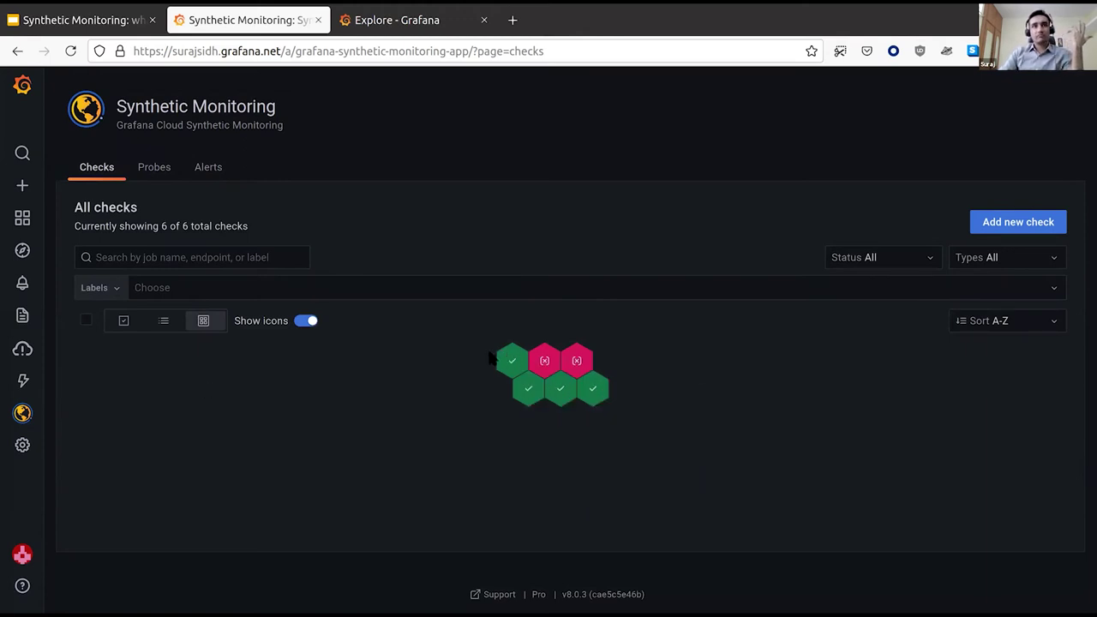
{"action": "mouse_move", "coordinate": [574, 361]}
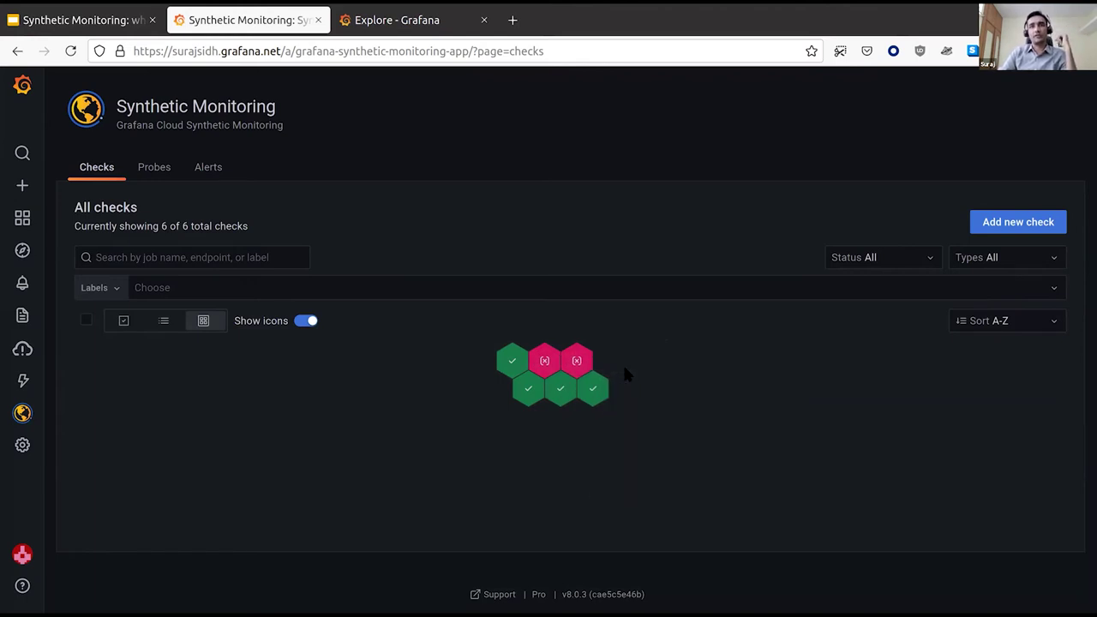
{"action": "left_click", "coordinate": [1033, 330]}
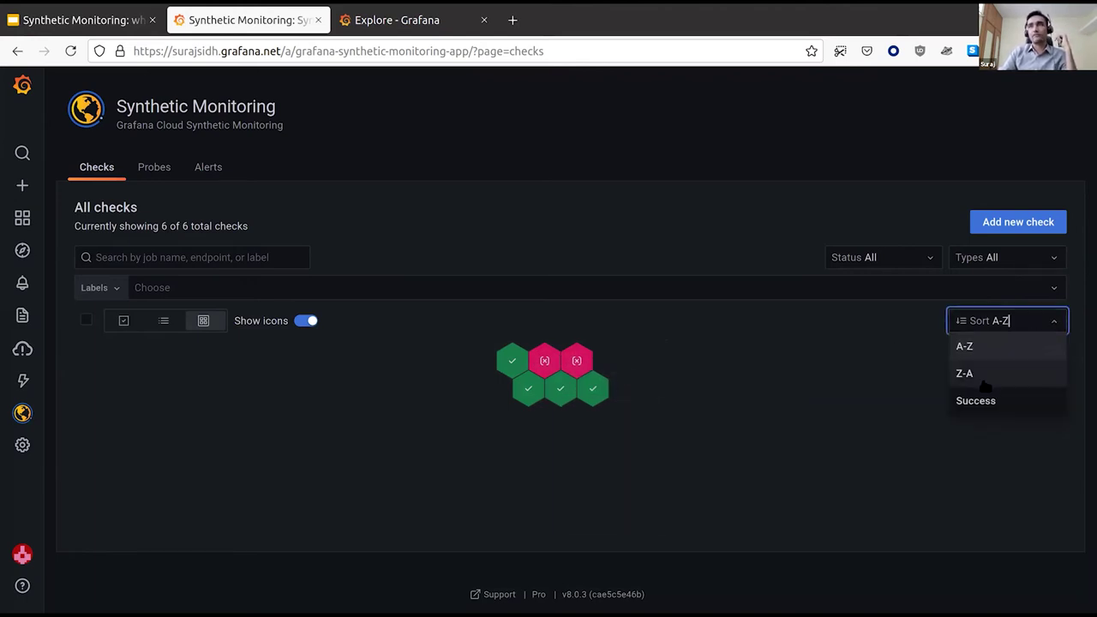
{"action": "left_click", "coordinate": [976, 398]}
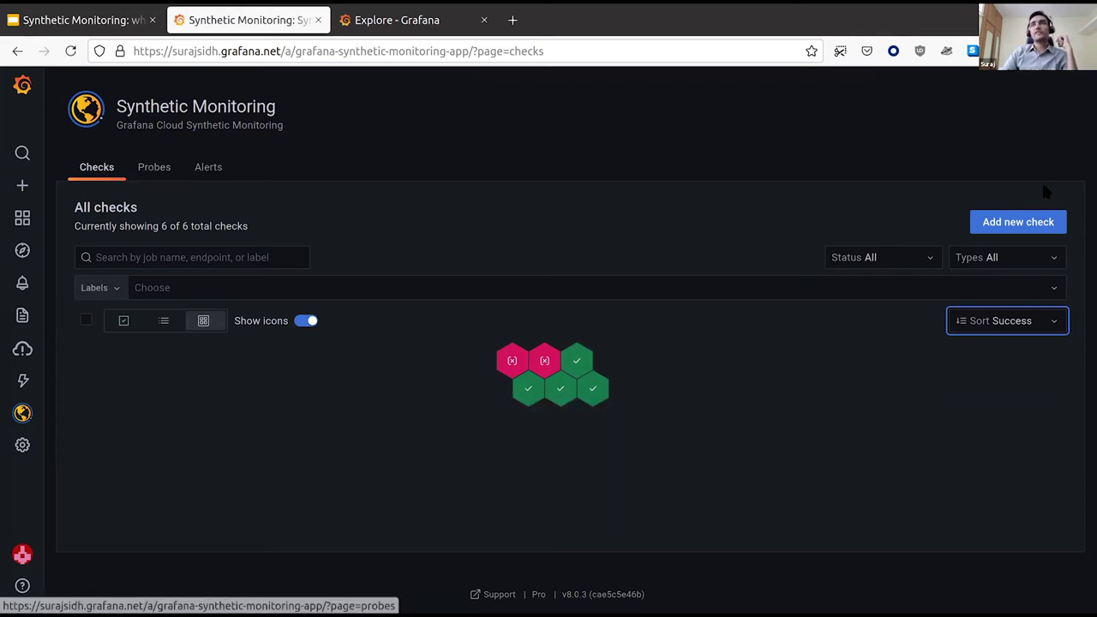
Start a new check of type HTTP with the job name google.
{"action": "left_click", "coordinate": [987, 223]}
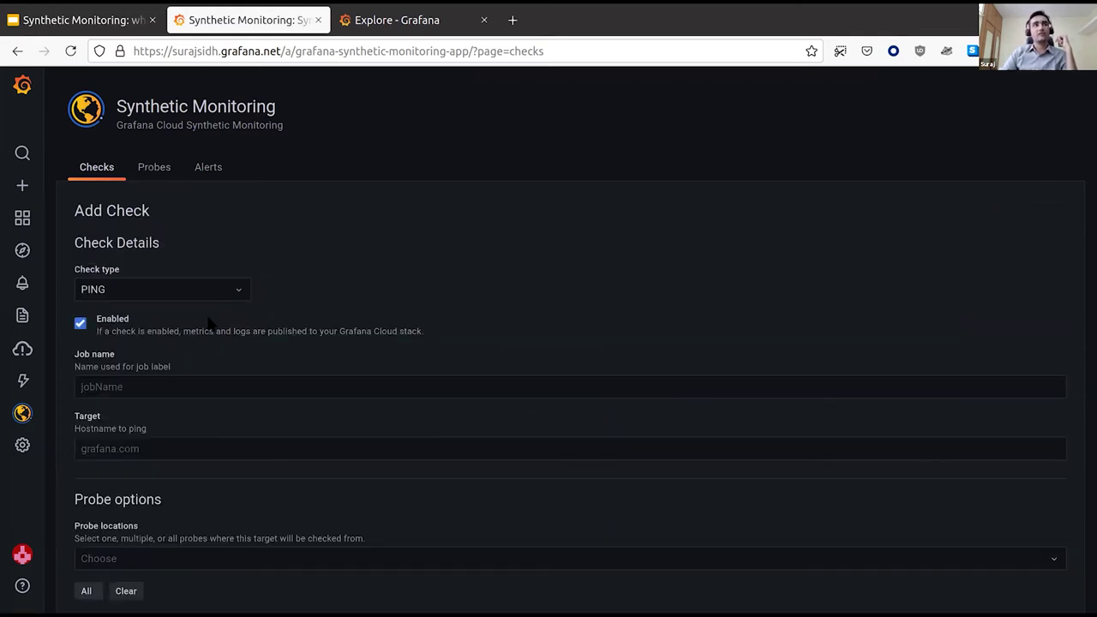
{"action": "left_click", "coordinate": [184, 289]}
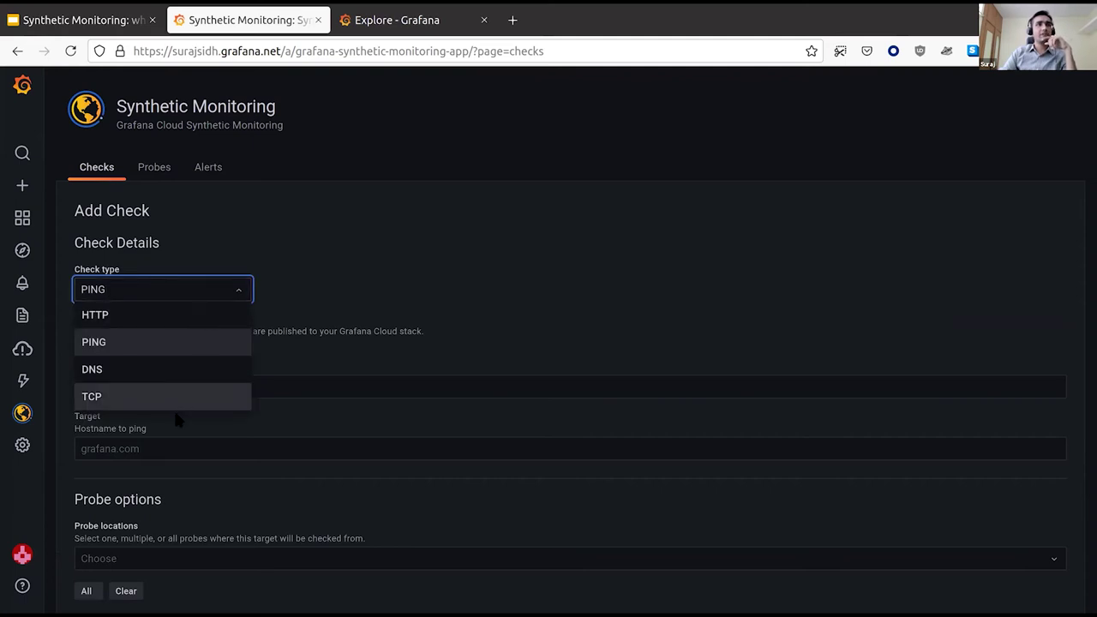
{"action": "left_click", "coordinate": [364, 274]}
{"action": "scroll", "coordinate": [367, 282], "scroll_direction": "down", "scroll_amount": 1}
{"action": "left_click", "coordinate": [104, 351]}
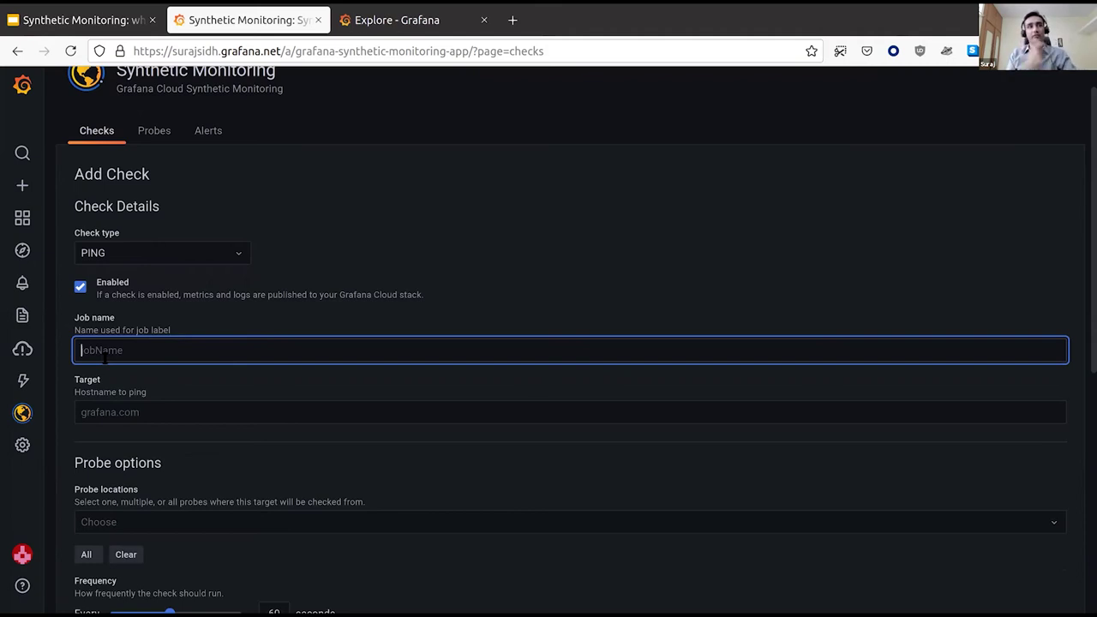
{"action": "left_click", "coordinate": [225, 251]}
{"action": "left_click", "coordinate": [149, 278]}
{"action": "left_click", "coordinate": [159, 344]}
{"action": "type", "text": "google"}
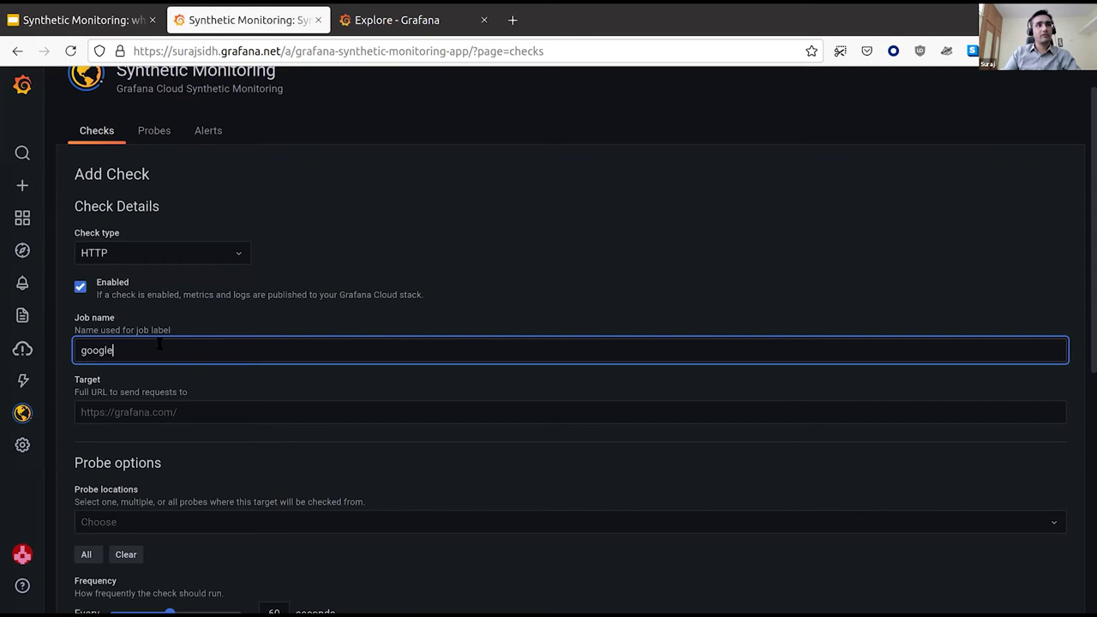
{"action": "left_click", "coordinate": [164, 428]}
{"action": "left_click", "coordinate": [124, 412]}
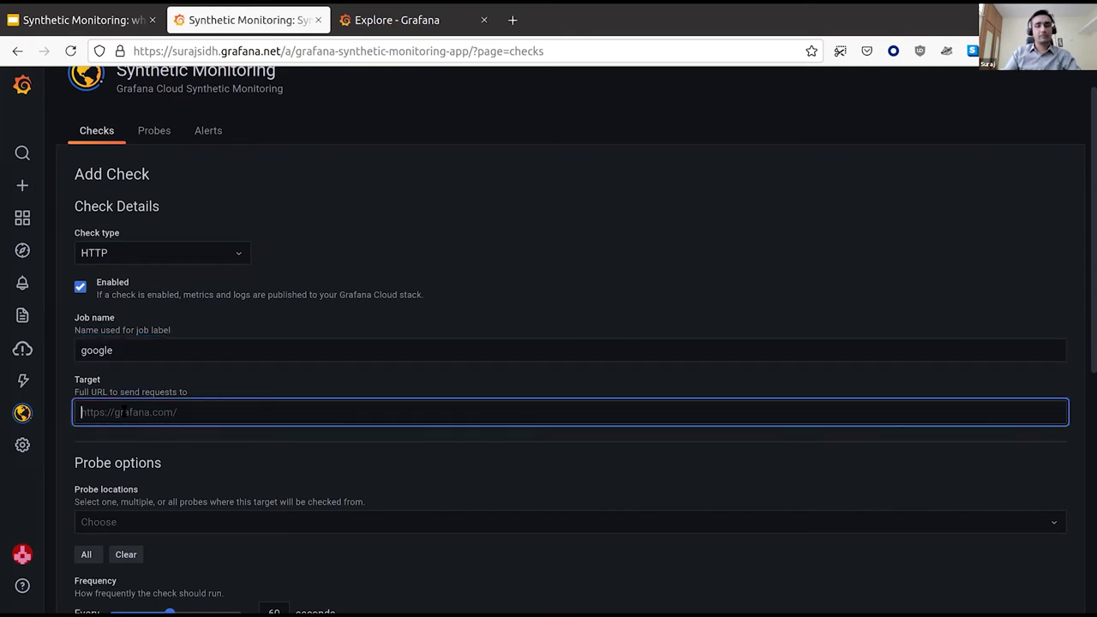
{"action": "type", "text": "https://google.com"}
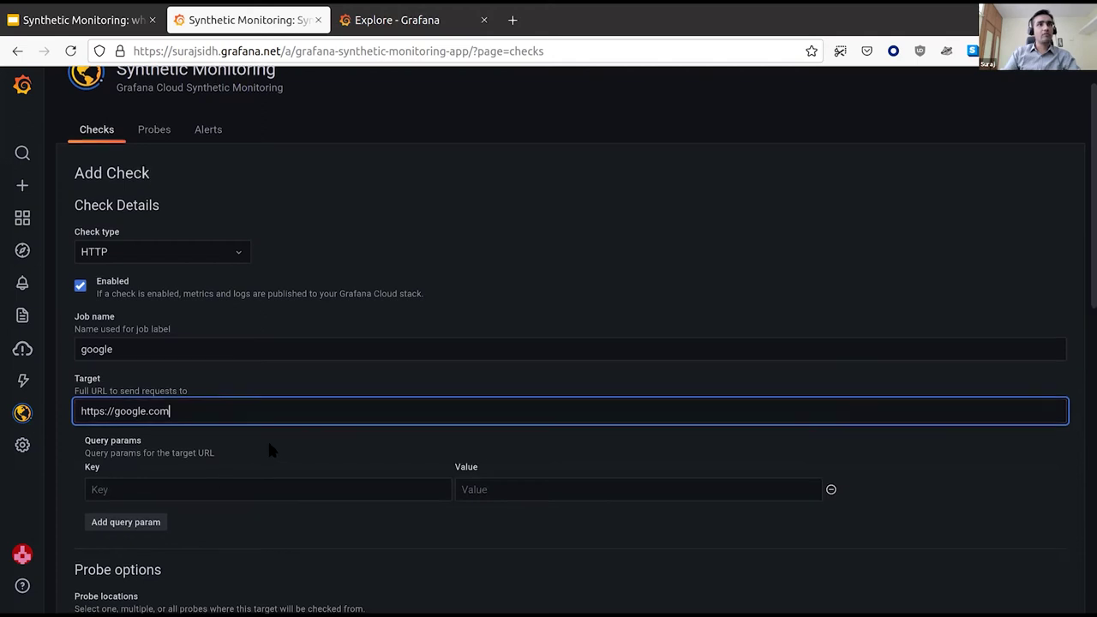
Try a query parameter with the key service, and clear it again from both the key and the target URL.
{"action": "scroll", "coordinate": [267, 439], "scroll_direction": "down", "scroll_amount": 3}
{"action": "left_click", "coordinate": [216, 344]}
{"action": "type", "text": "service"}
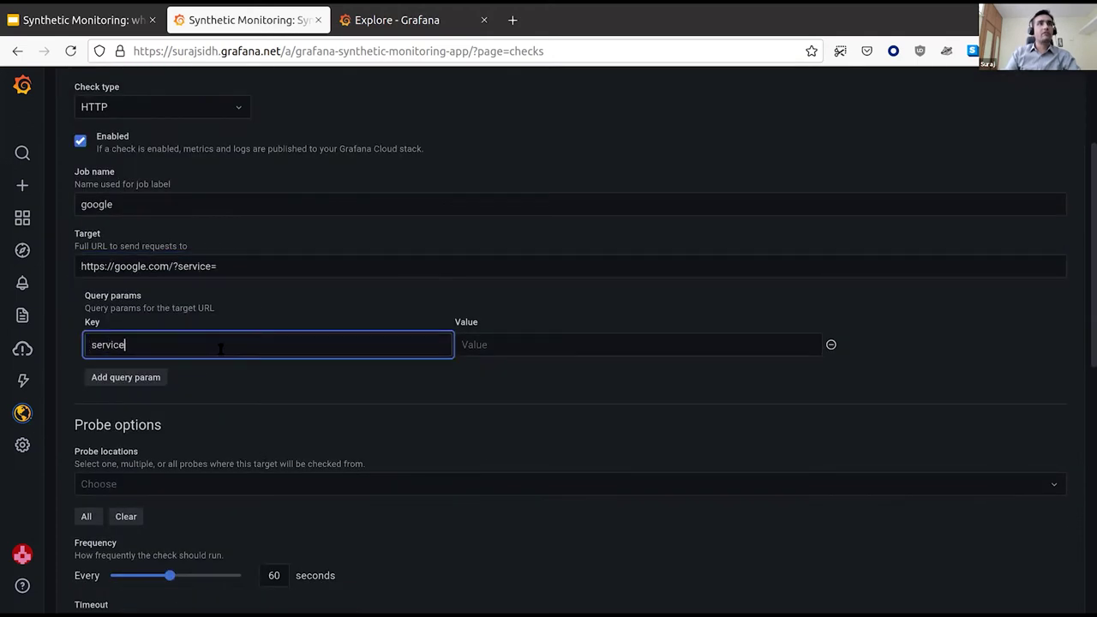
{"action": "key", "text": "ctrl+a"}
{"action": "key", "text": "BackSpace"}
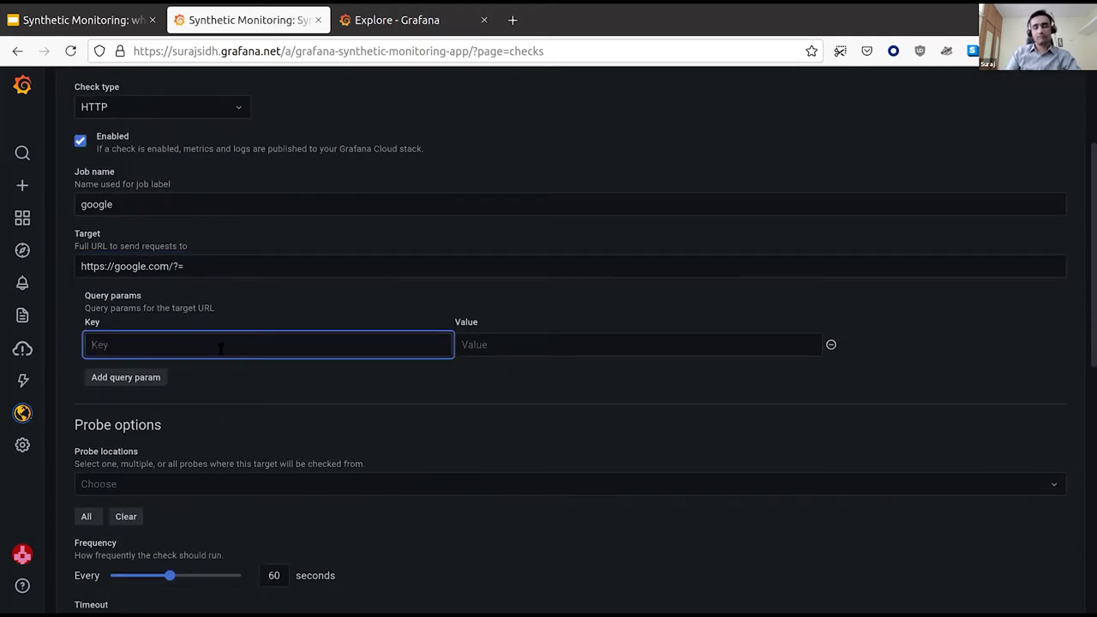
{"action": "left_click", "coordinate": [243, 270]}
{"action": "key", "text": "BackSpace"}
{"action": "key", "text": "BackSpace"}
{"action": "left_click", "coordinate": [279, 293]}
Look through the available probe locations and select all of them for the check.
{"action": "scroll", "coordinate": [278, 288], "scroll_direction": "down", "scroll_amount": 3}
{"action": "left_click", "coordinate": [147, 381]}
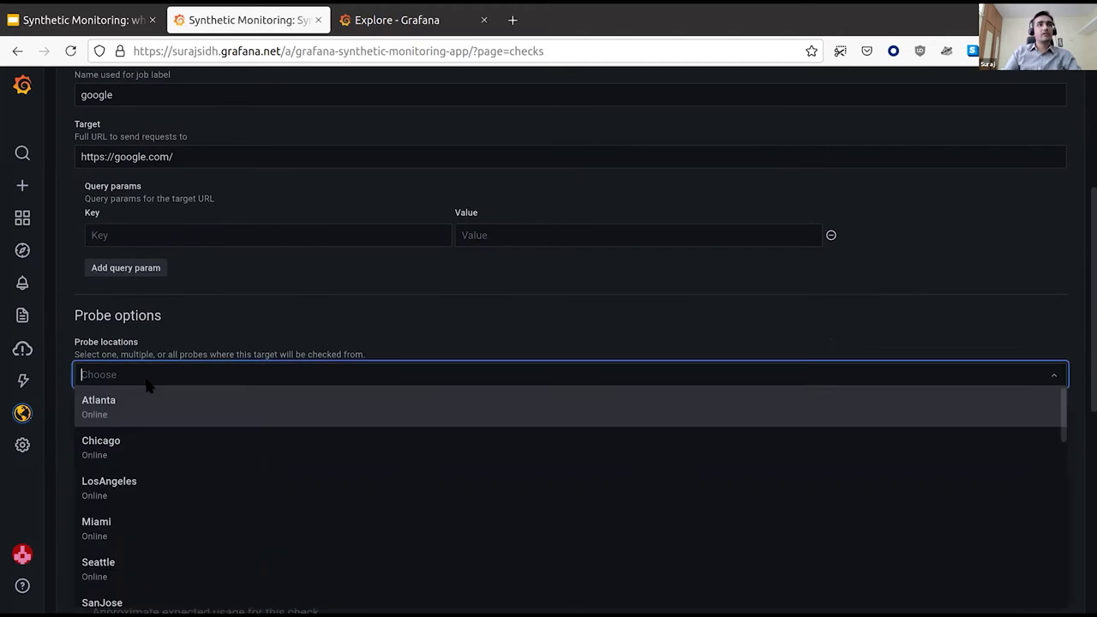
{"action": "scroll", "coordinate": [280, 347], "scroll_direction": "down", "scroll_amount": 3}
{"action": "left_click", "coordinate": [299, 221]}
{"action": "left_click", "coordinate": [163, 270]}
{"action": "scroll", "coordinate": [146, 364], "scroll_direction": "down", "scroll_amount": 3}
{"action": "scroll", "coordinate": [147, 364], "scroll_direction": "down", "scroll_amount": 5}
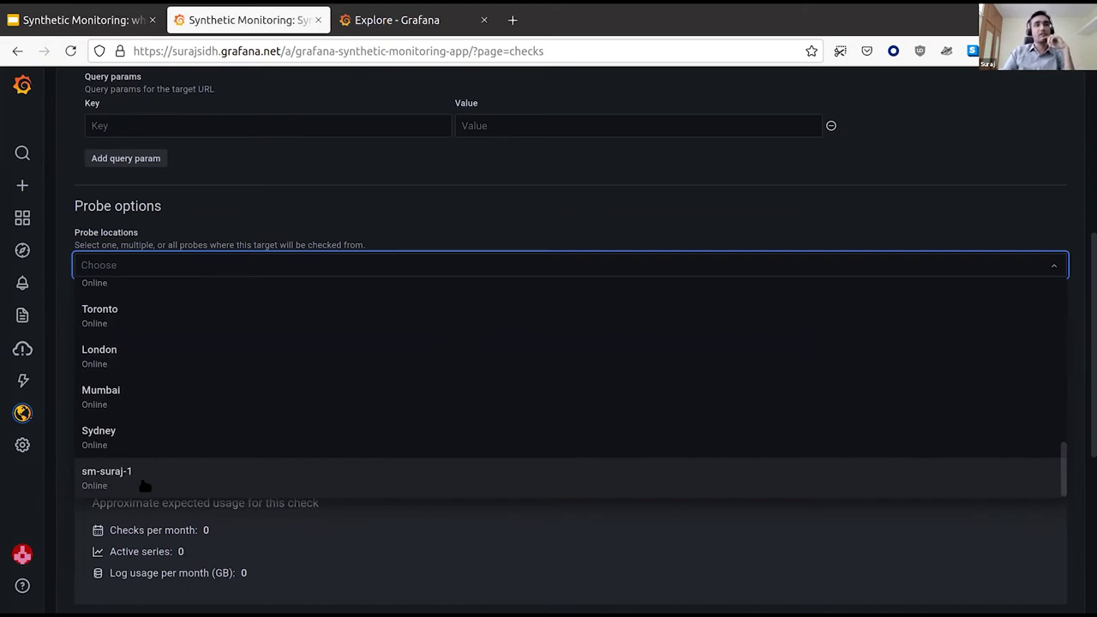
{"action": "left_click", "coordinate": [63, 422]}
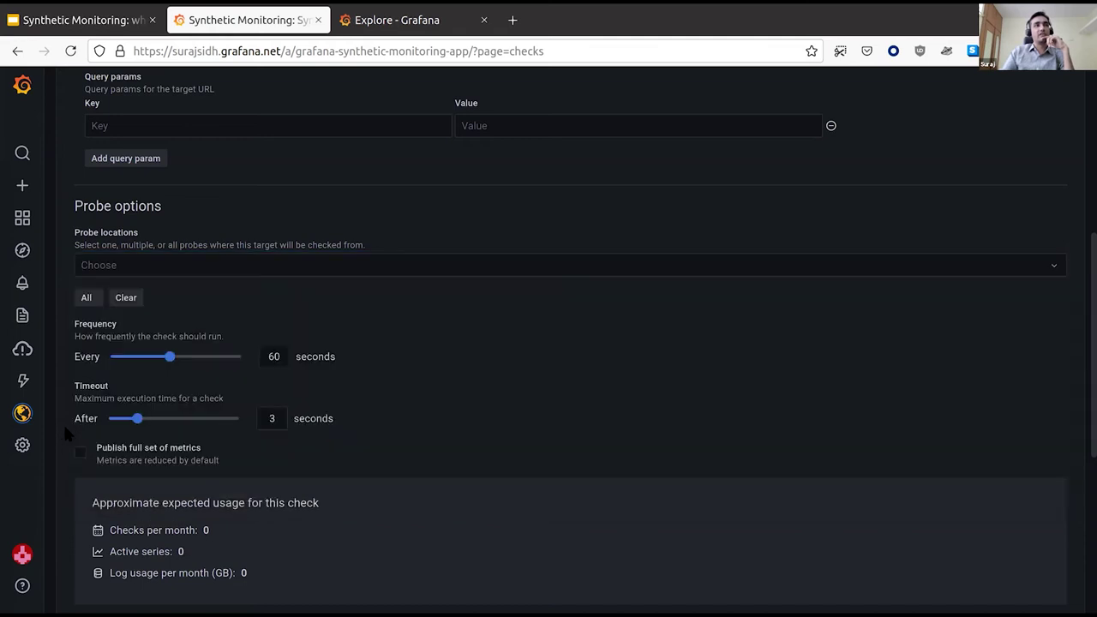
{"action": "left_click", "coordinate": [87, 297]}
{"action": "scroll", "coordinate": [374, 343], "scroll_direction": "down", "scroll_amount": 2}
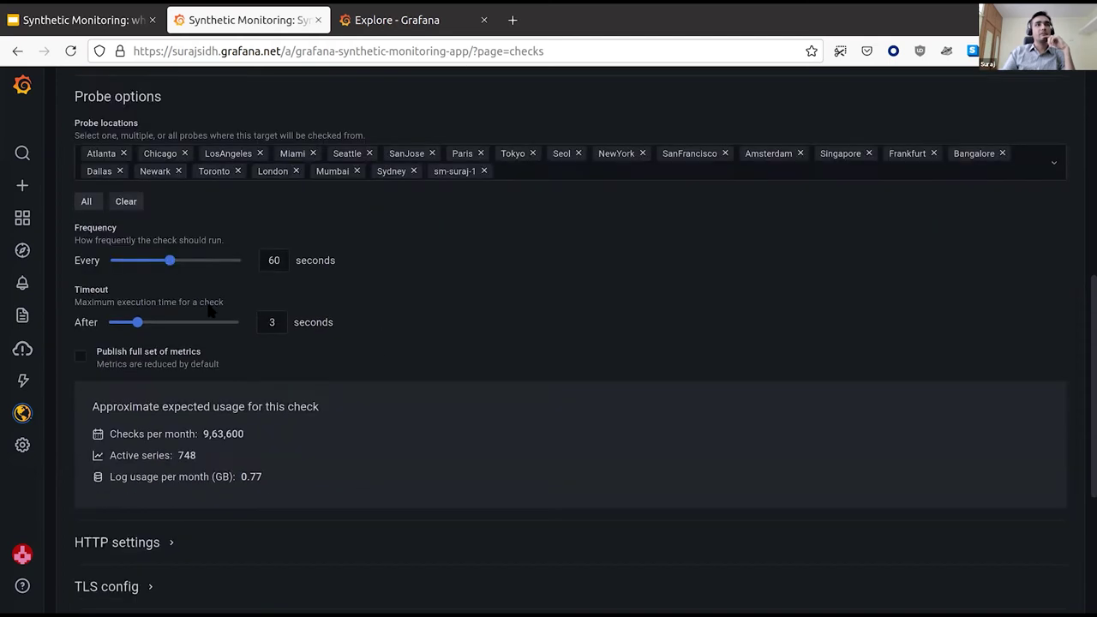
Try publishing the full set of metrics for the check, and turn that option off again.
{"action": "scroll", "coordinate": [199, 317], "scroll_direction": "down", "scroll_amount": 1}
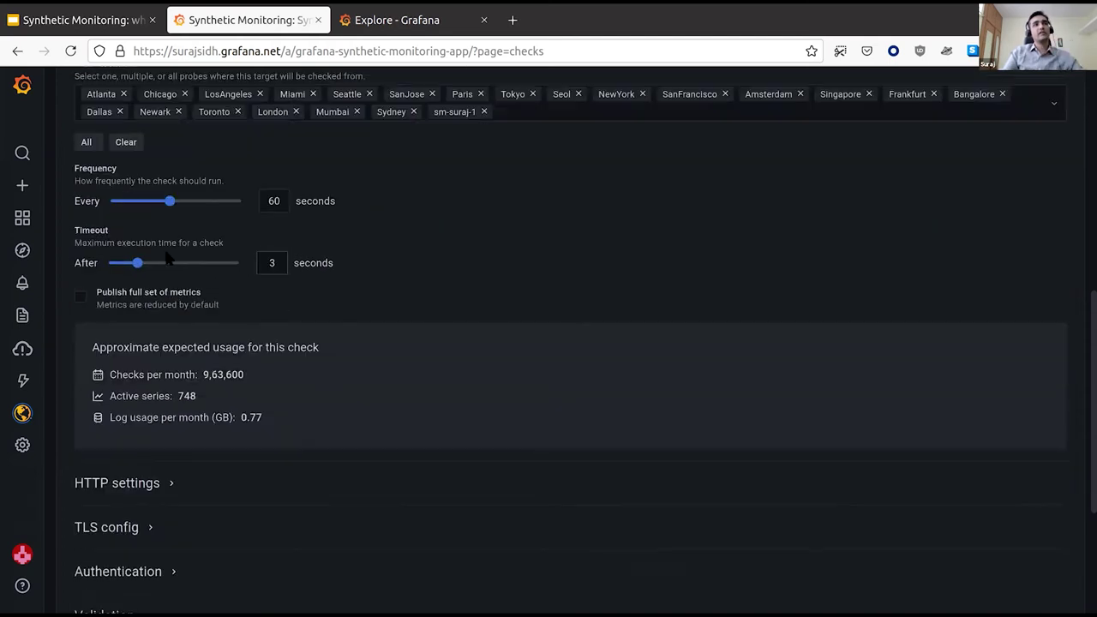
{"action": "scroll", "coordinate": [338, 291], "scroll_direction": "down", "scroll_amount": 1}
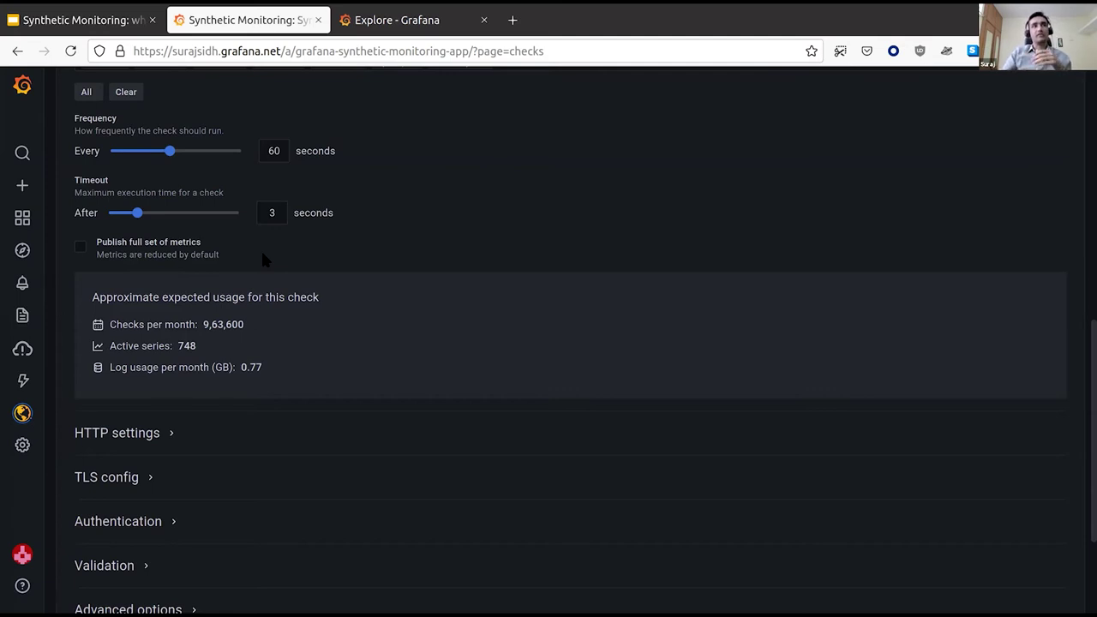
{"action": "left_click", "coordinate": [80, 248]}
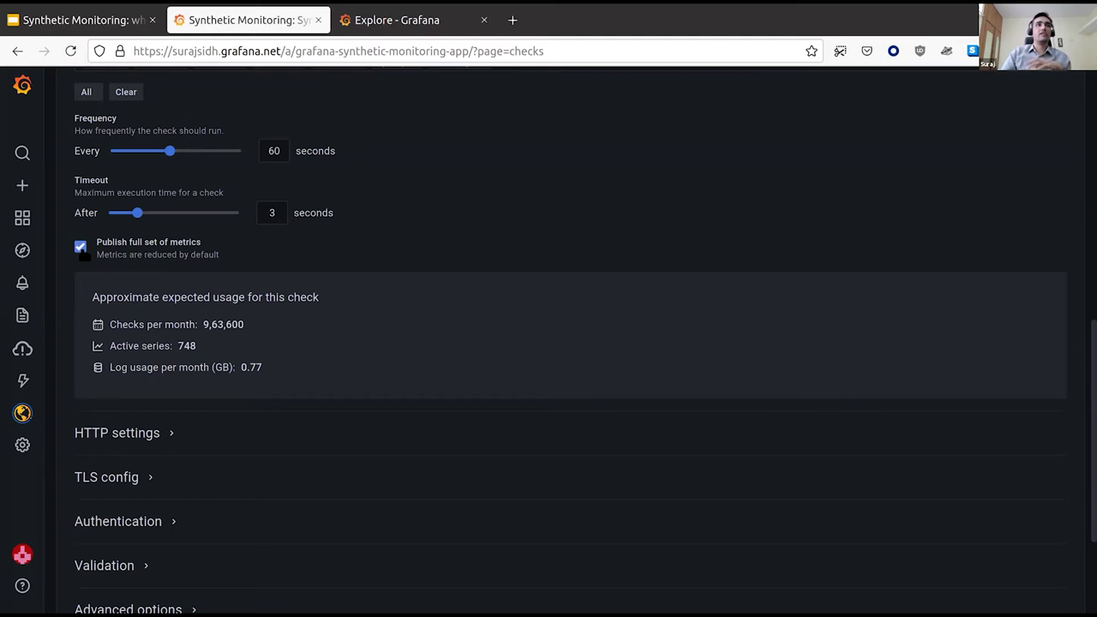
{"action": "left_click", "coordinate": [80, 248]}
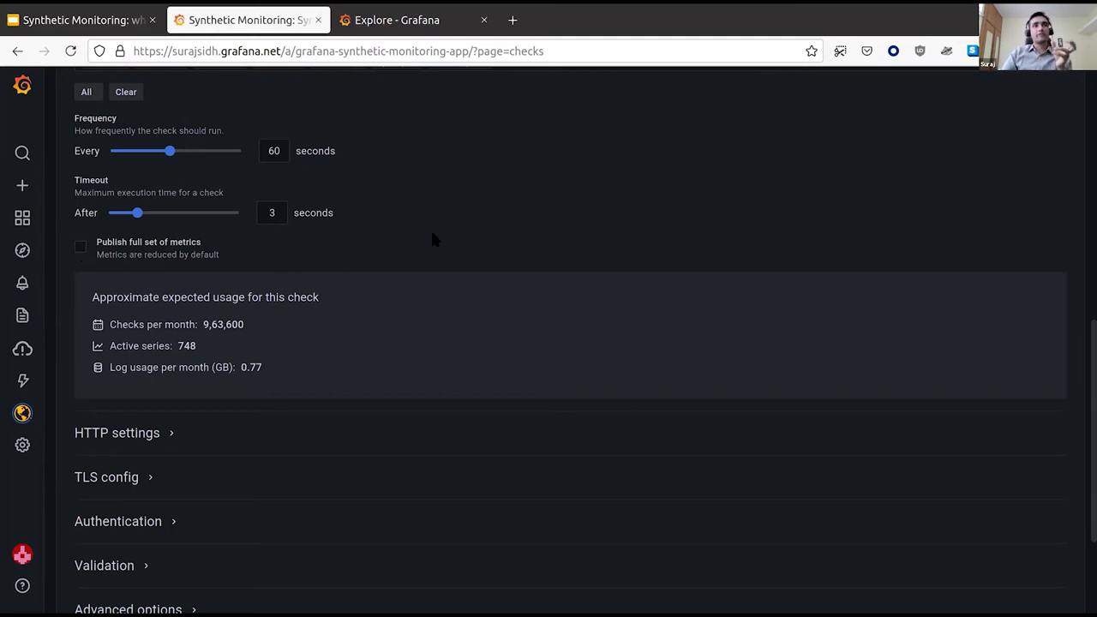
Expand the HTTP settings and look at the available request methods without changing the selection.
{"action": "scroll", "coordinate": [430, 228], "scroll_direction": "down", "scroll_amount": 2}
{"action": "left_click", "coordinate": [163, 360]}
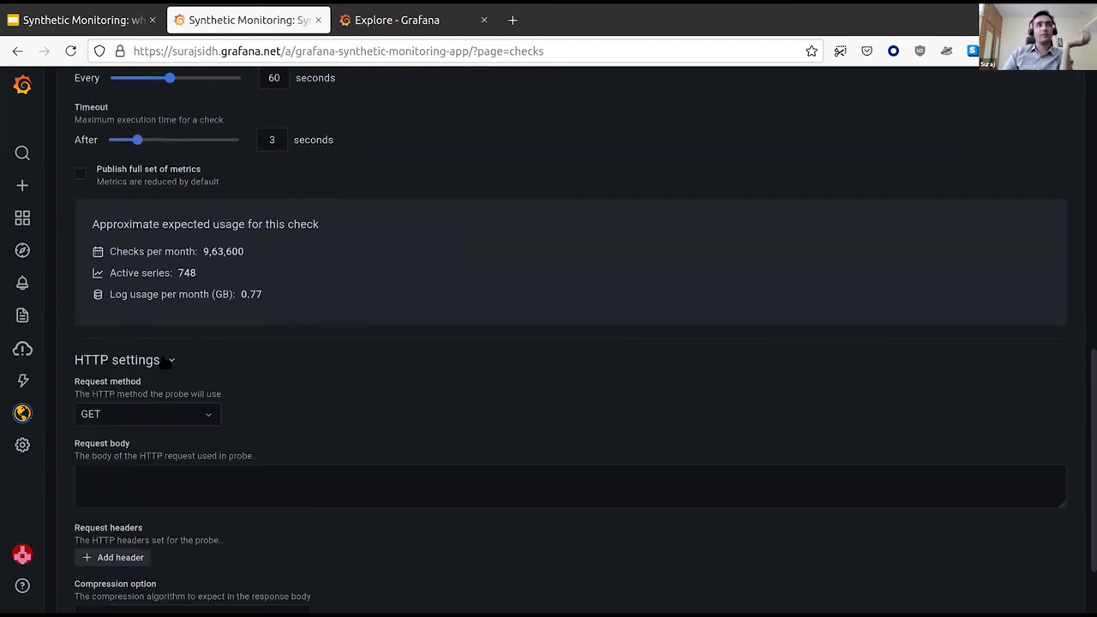
{"action": "scroll", "coordinate": [361, 336], "scroll_direction": "down", "scroll_amount": 5}
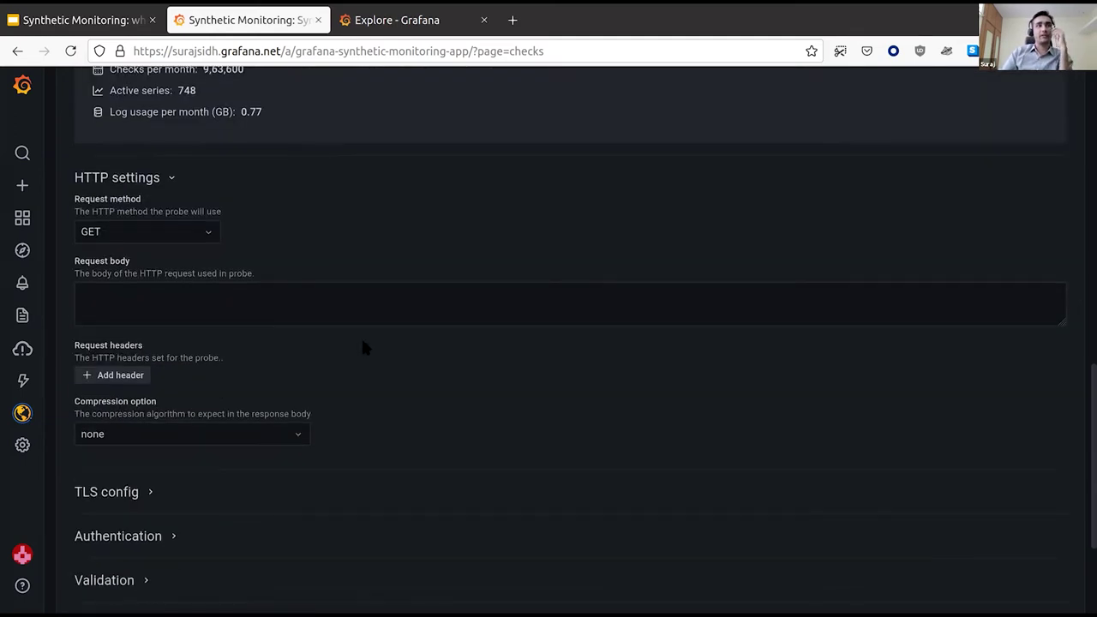
{"action": "left_click", "coordinate": [207, 231]}
{"action": "left_click", "coordinate": [275, 219]}
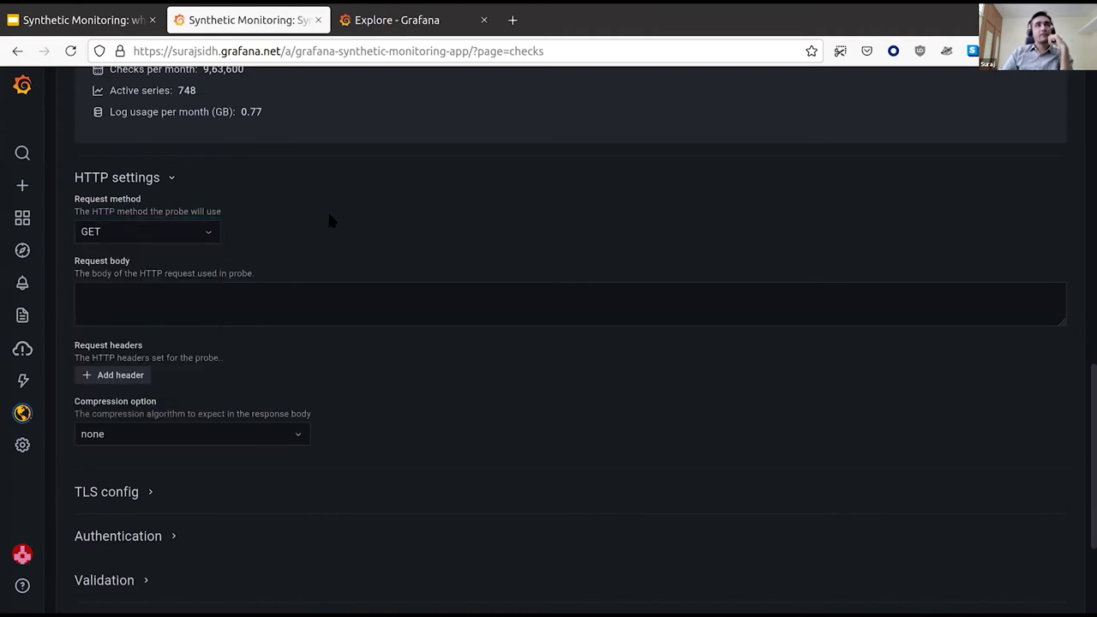
Expand the TLS config section and look through its server name, certificate and client key fields.
{"action": "scroll", "coordinate": [421, 285], "scroll_direction": "down", "scroll_amount": 4}
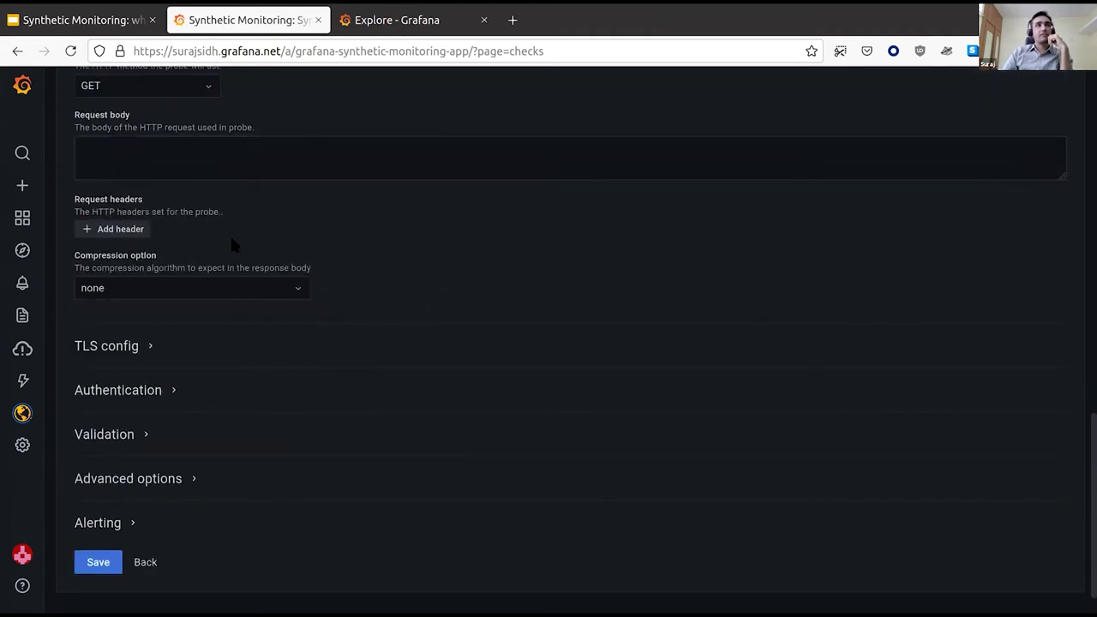
{"action": "scroll", "coordinate": [321, 231], "scroll_direction": "down", "scroll_amount": 1}
{"action": "left_click", "coordinate": [147, 306]}
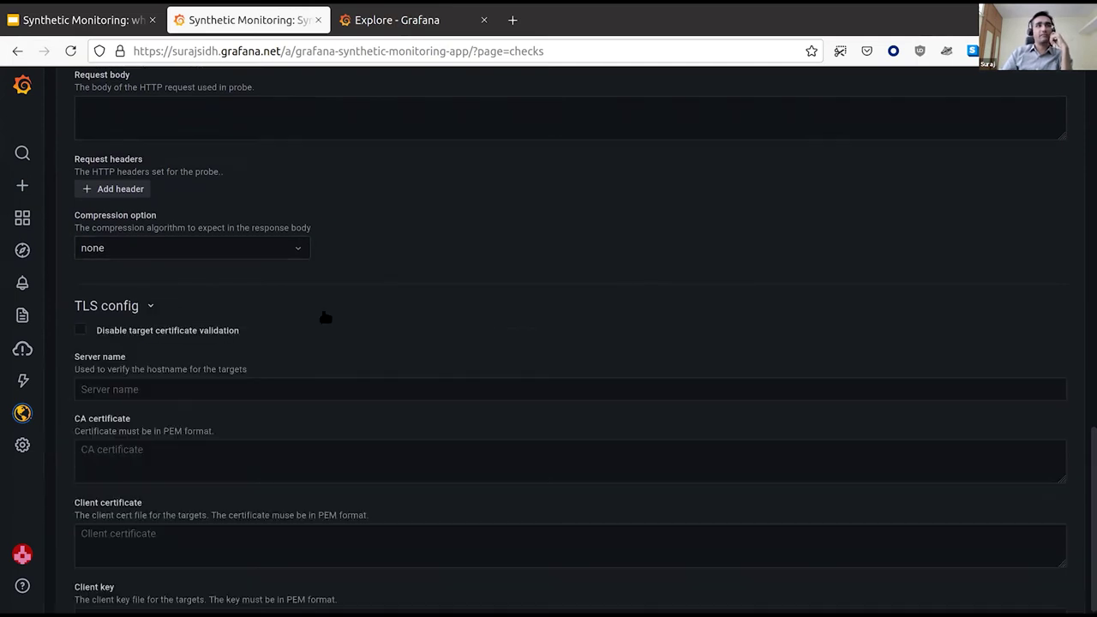
{"action": "scroll", "coordinate": [320, 316], "scroll_direction": "down", "scroll_amount": 3}
{"action": "scroll", "coordinate": [345, 268], "scroll_direction": "down", "scroll_amount": 5}
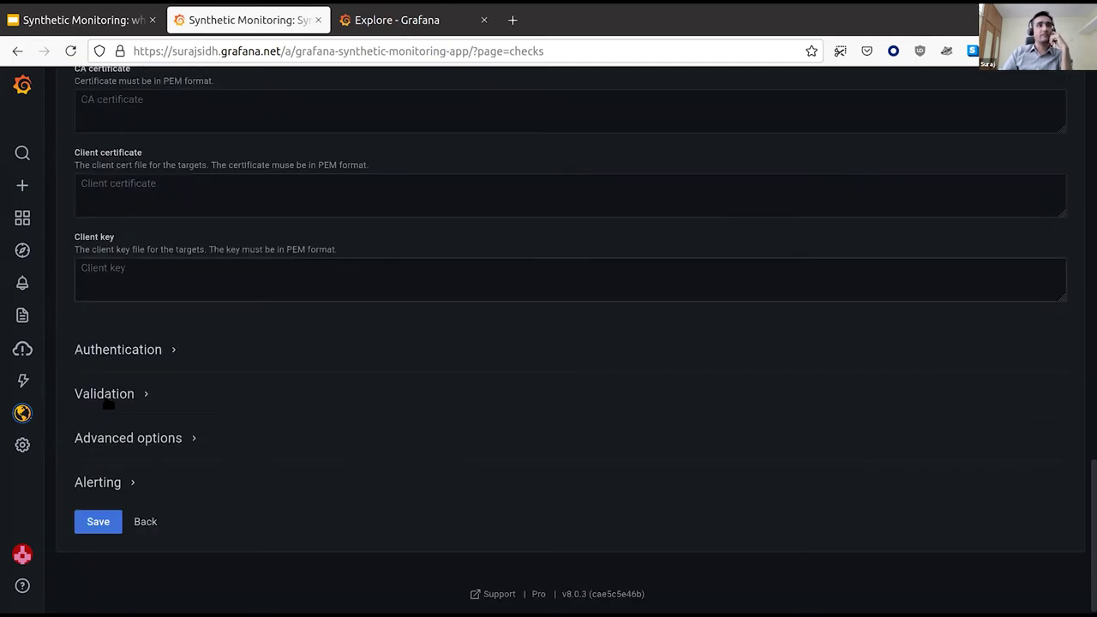
Try the bearer and basic authorization header options under Authentication, turn both off again and collapse the section.
{"action": "left_click", "coordinate": [158, 349]}
{"action": "scroll", "coordinate": [294, 357], "scroll_direction": "down", "scroll_amount": 2}
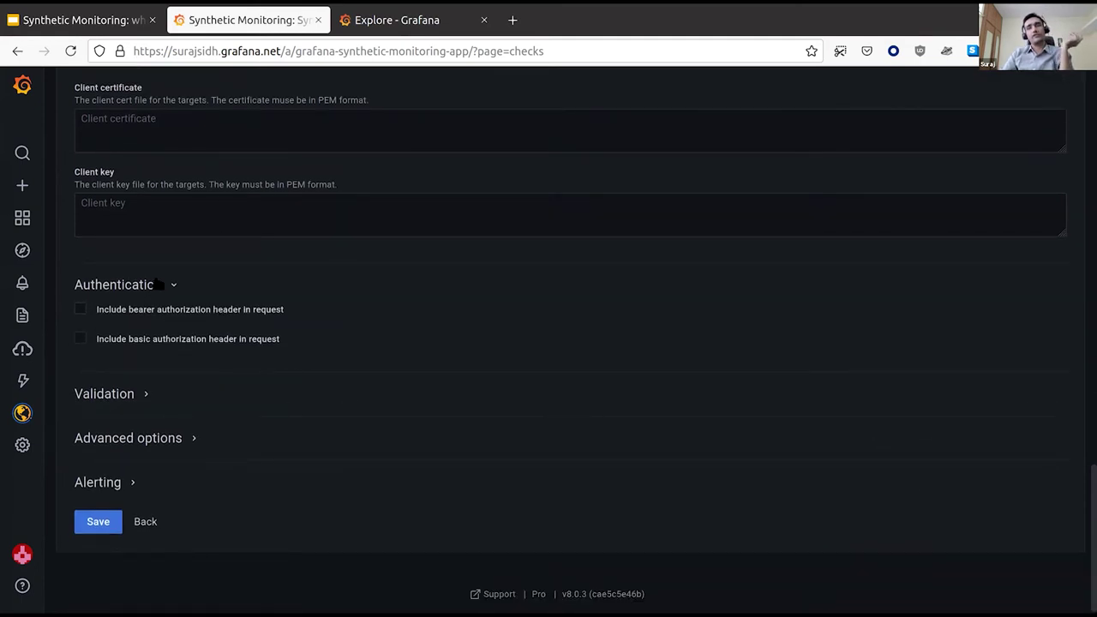
{"action": "left_click", "coordinate": [82, 310]}
{"action": "left_click", "coordinate": [82, 311]}
{"action": "left_click", "coordinate": [82, 339]}
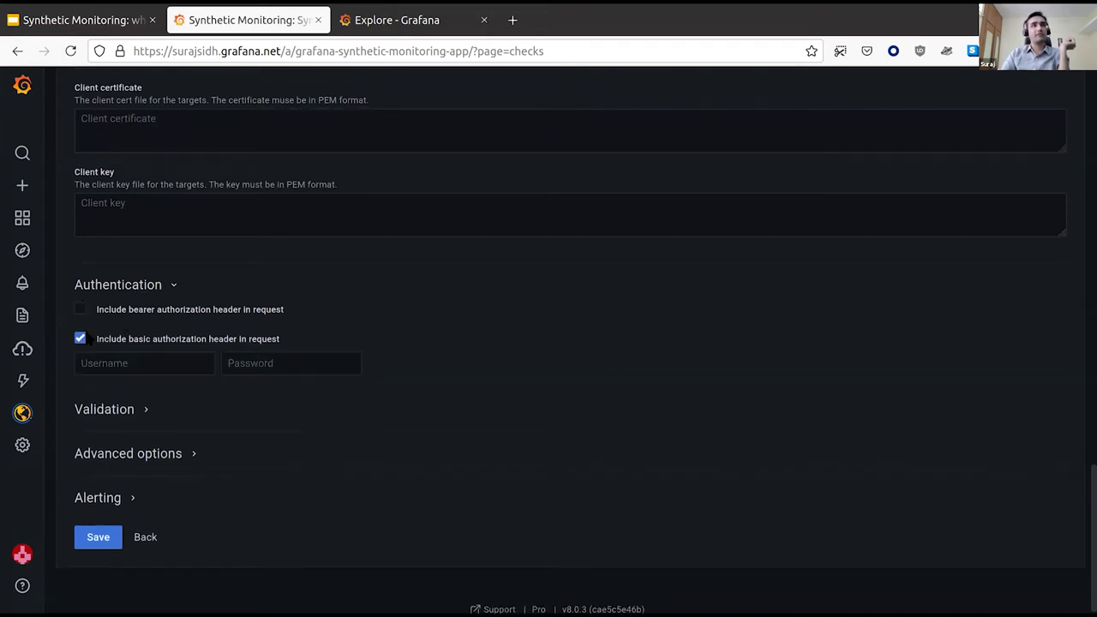
{"action": "left_click", "coordinate": [81, 338]}
{"action": "left_click", "coordinate": [173, 285]}
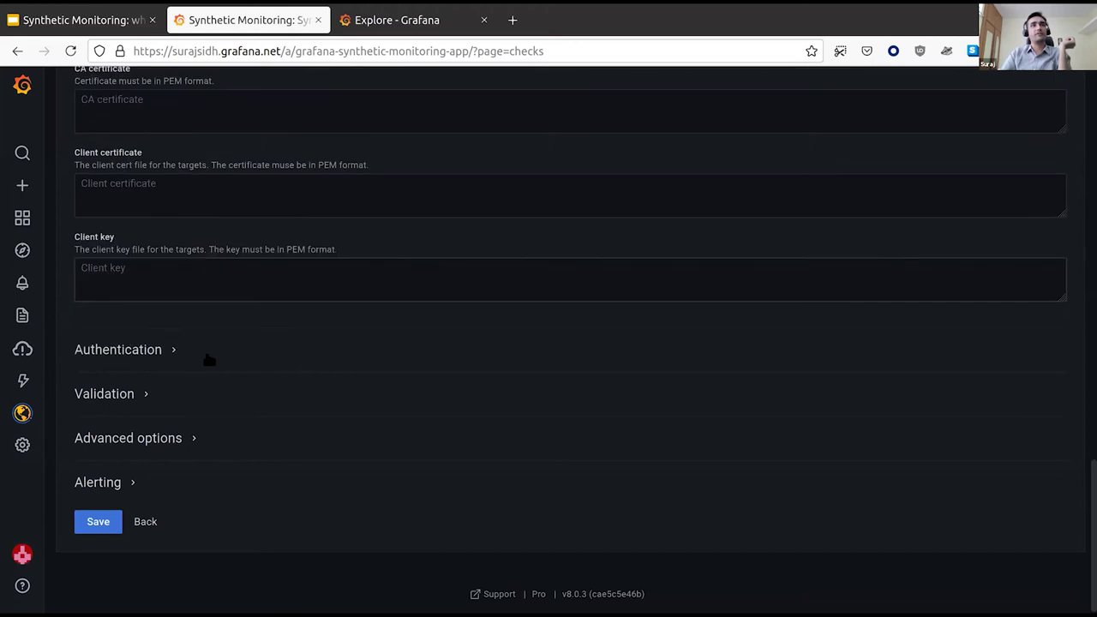
Expand the Validation section and examine the choices for valid status codes, valid HTTP versions and SSL options.
{"action": "left_click", "coordinate": [144, 393]}
{"action": "scroll", "coordinate": [252, 397], "scroll_direction": "down", "scroll_amount": 2}
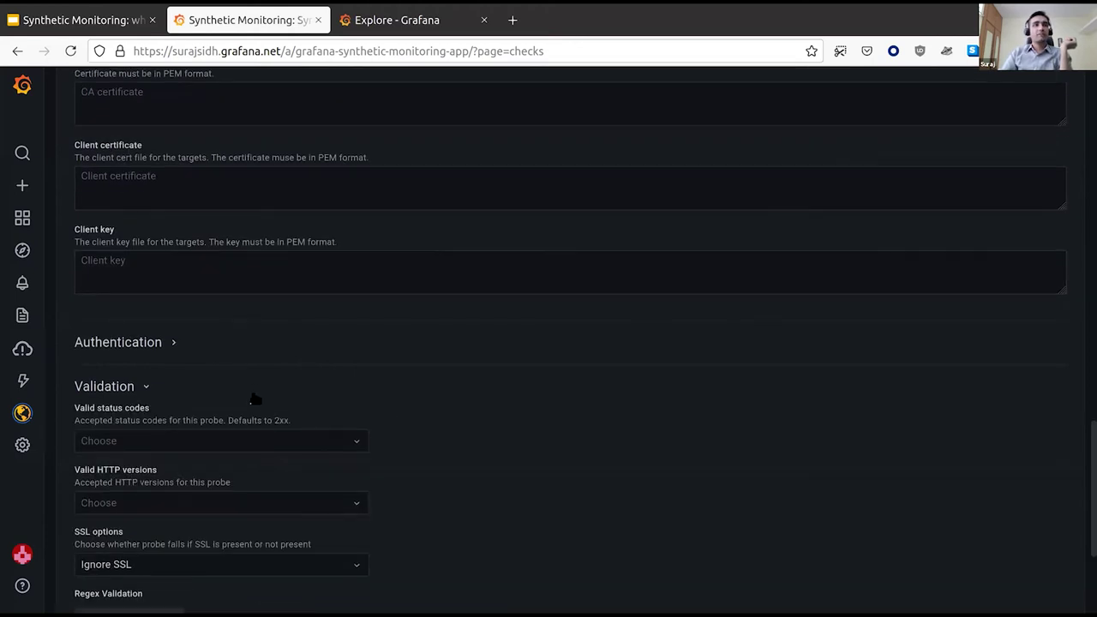
{"action": "left_click", "coordinate": [344, 274]}
{"action": "left_click", "coordinate": [466, 266]}
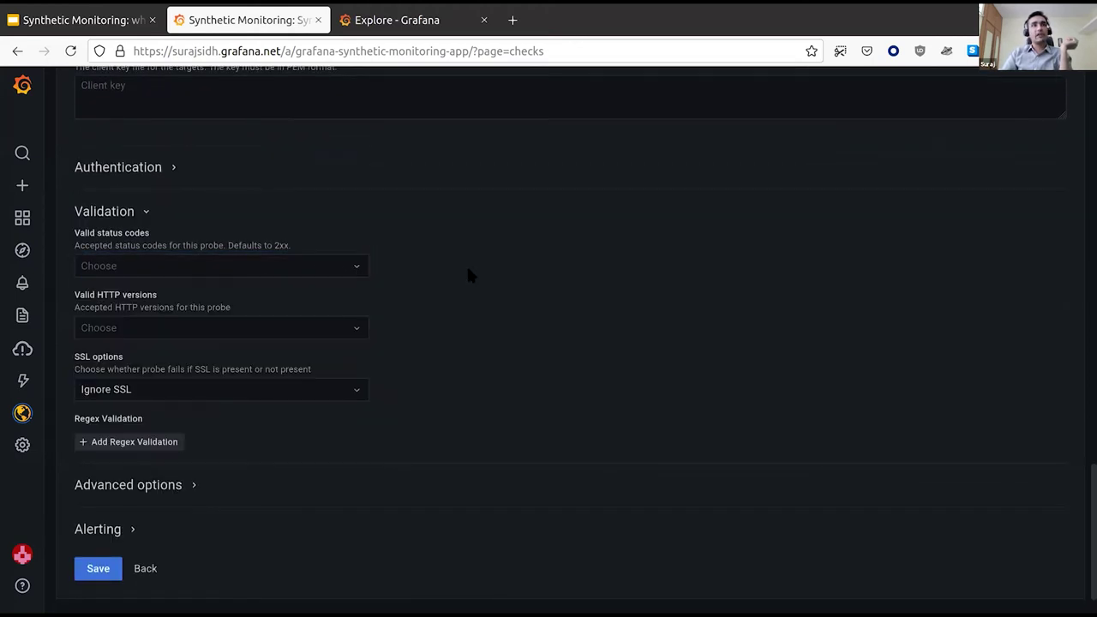
{"action": "left_click", "coordinate": [306, 336]}
{"action": "left_click", "coordinate": [470, 315]}
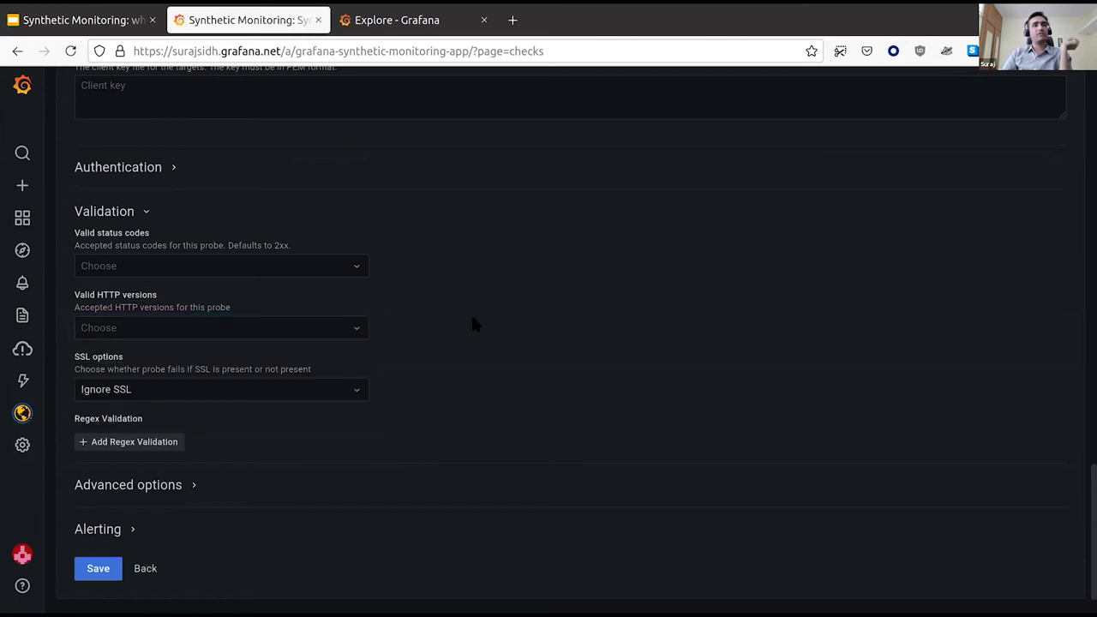
{"action": "left_click", "coordinate": [344, 390]}
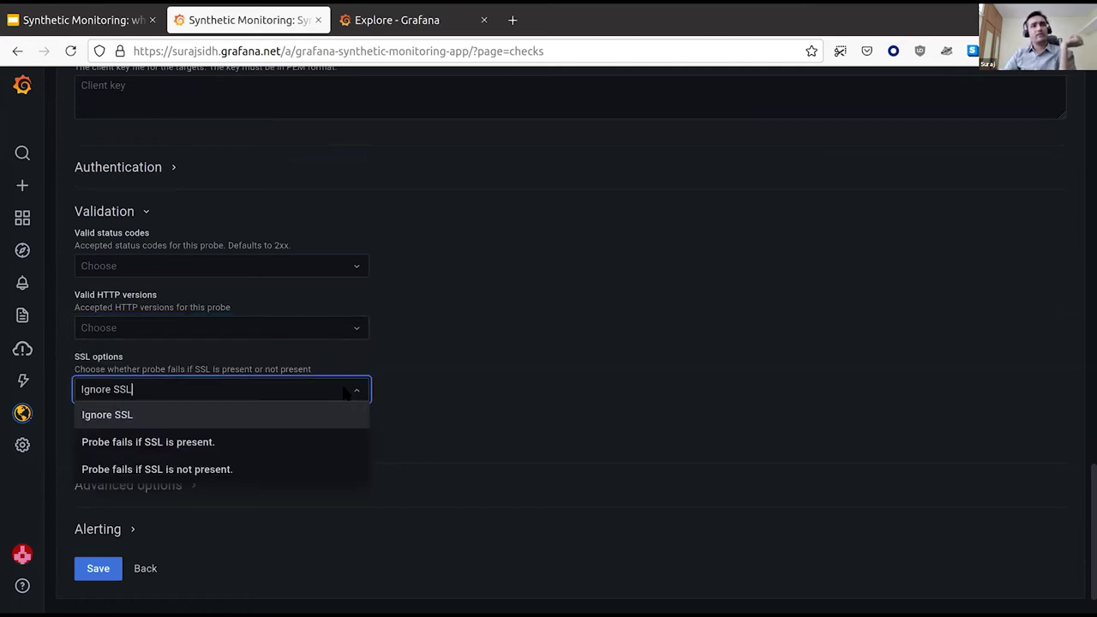
{"action": "left_click", "coordinate": [460, 319]}
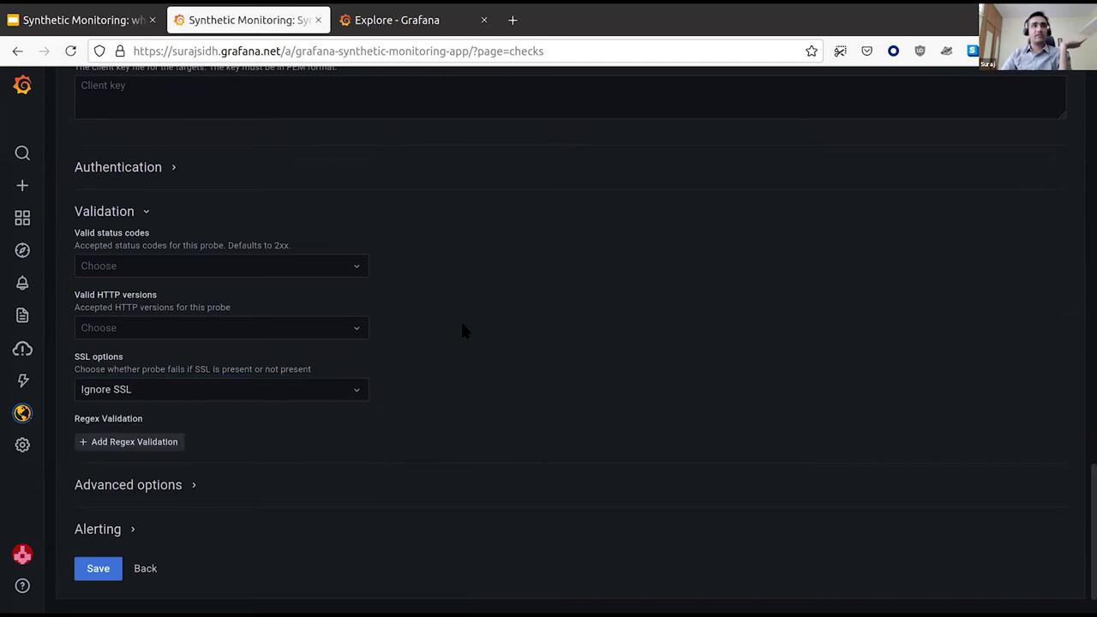
Add a regex validation, look at its field name choices, and remove the empty rule again.
{"action": "left_click", "coordinate": [127, 440]}
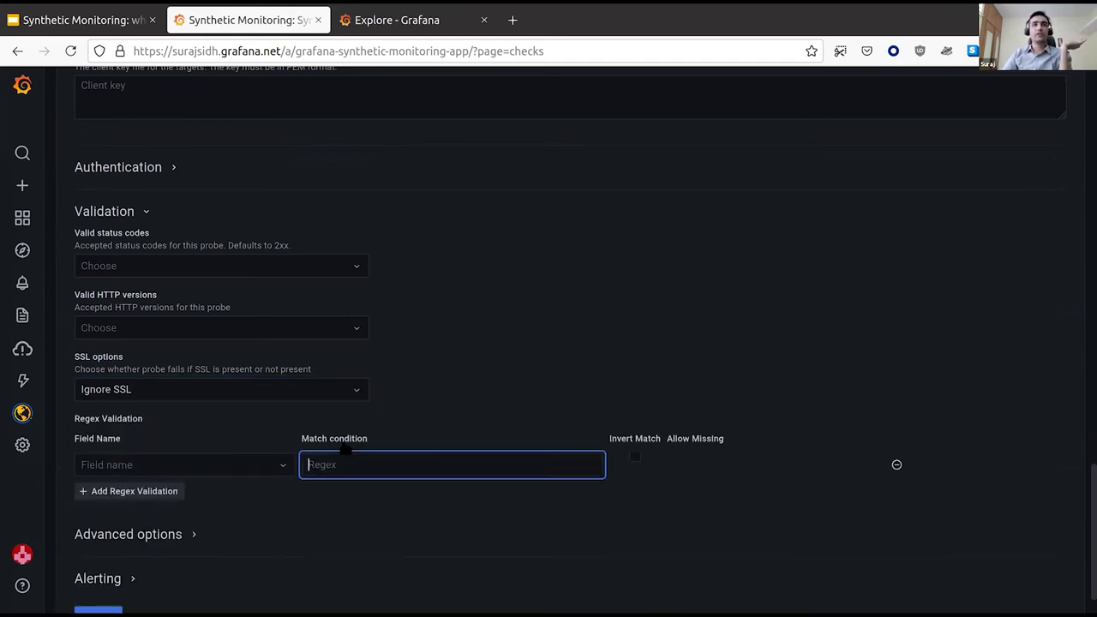
{"action": "scroll", "coordinate": [198, 369], "scroll_direction": "down", "scroll_amount": 2}
{"action": "left_click", "coordinate": [250, 375]}
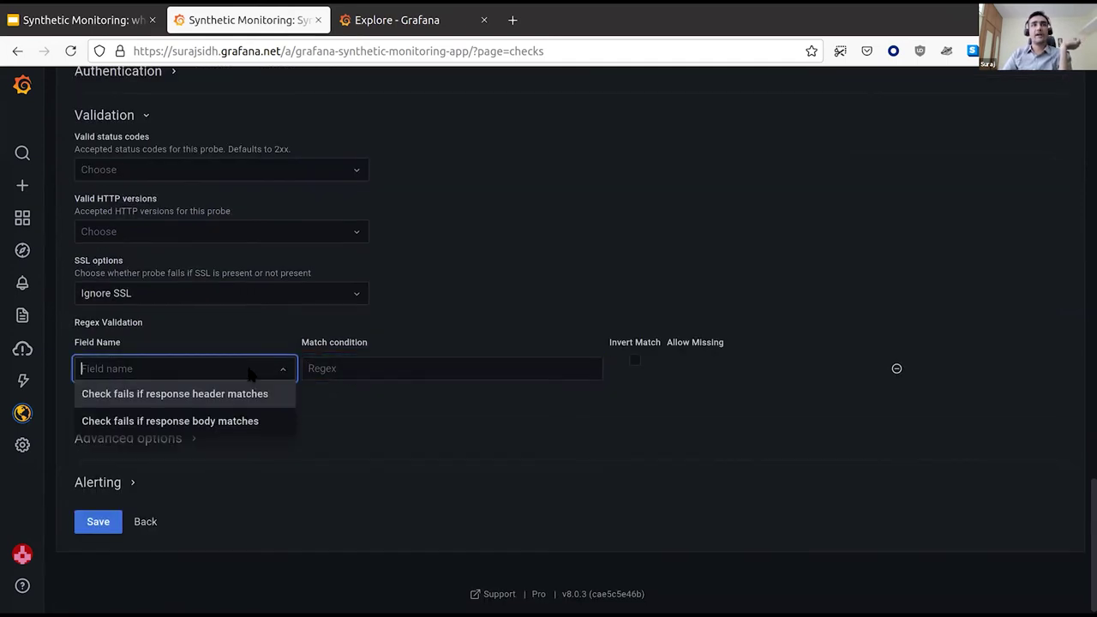
{"action": "left_click", "coordinate": [450, 322]}
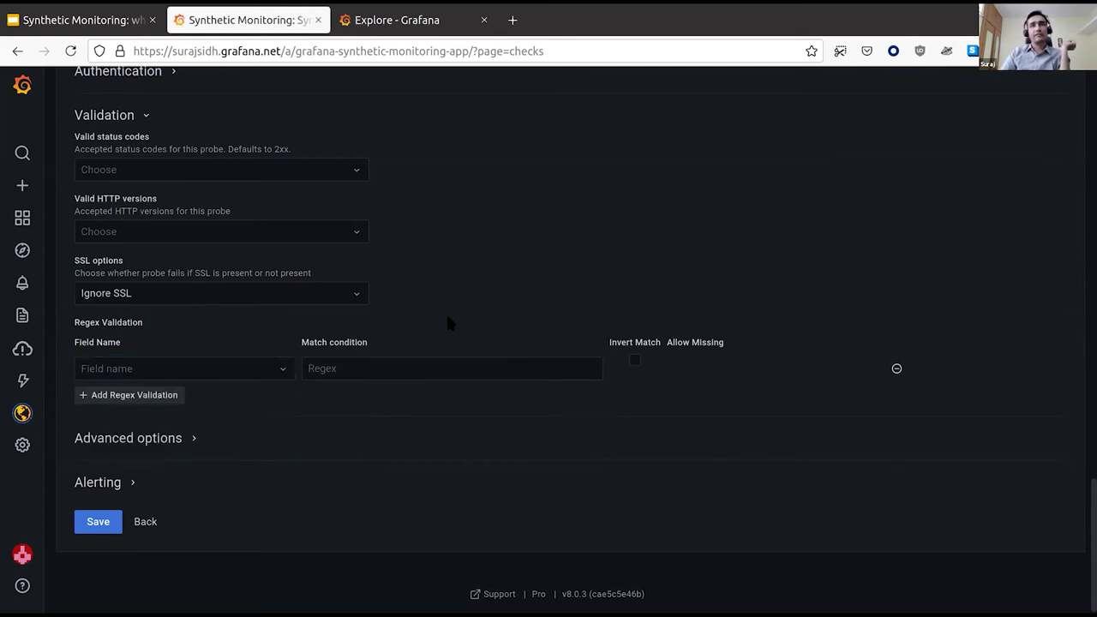
{"action": "left_click", "coordinate": [896, 369]}
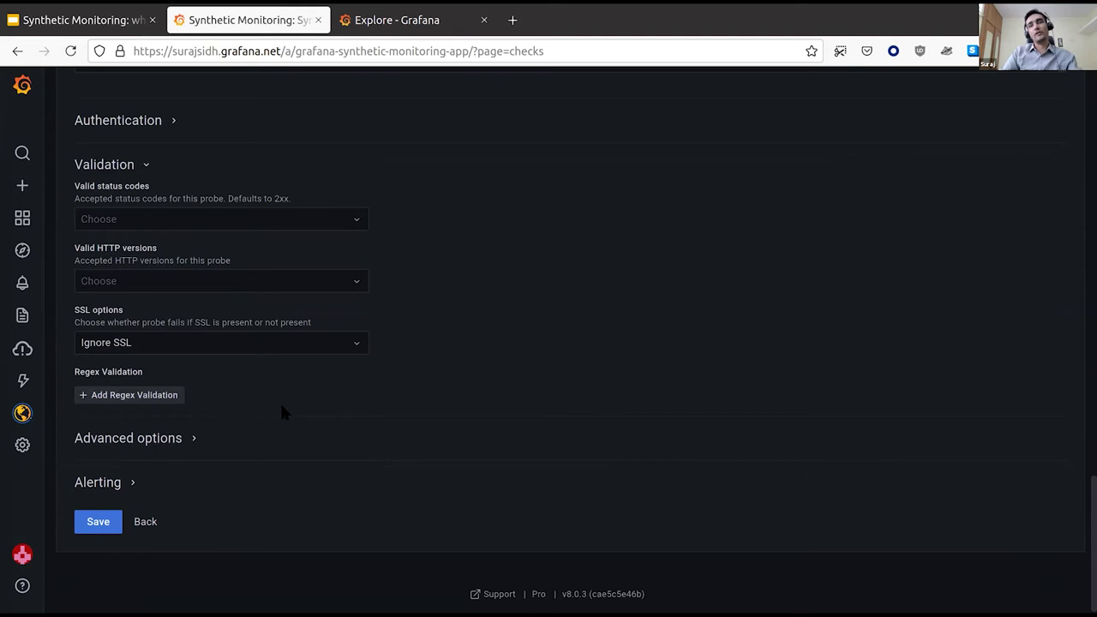
Expand the advanced options and add a blank custom label to the check.
{"action": "left_click", "coordinate": [191, 440]}
{"action": "scroll", "coordinate": [390, 411], "scroll_direction": "down", "scroll_amount": 3}
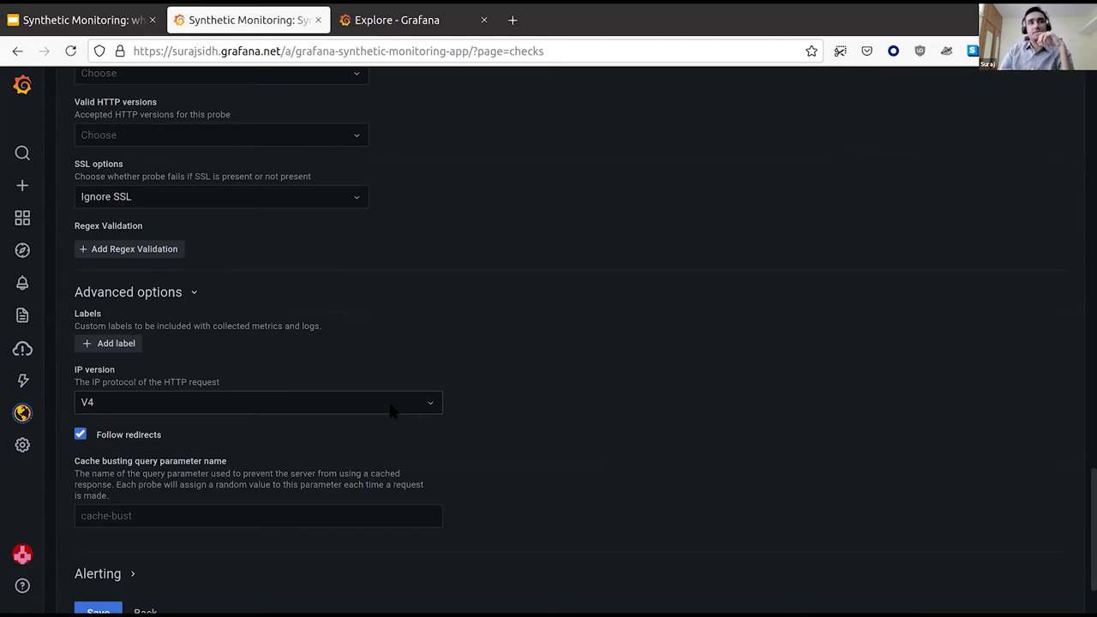
{"action": "left_click", "coordinate": [128, 341]}
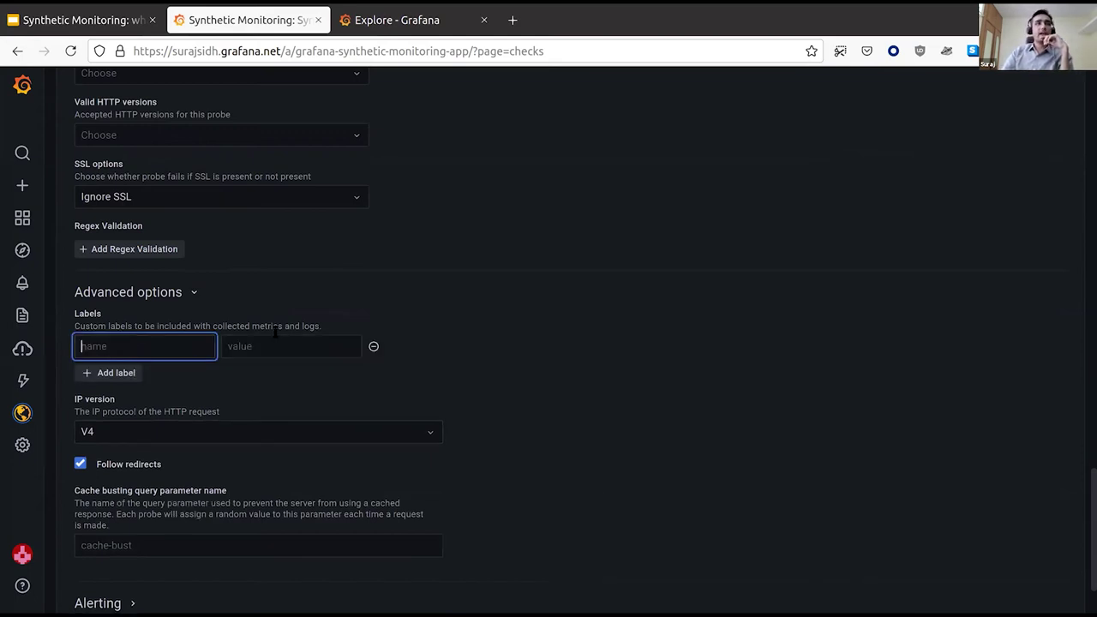
{"action": "left_click", "coordinate": [268, 354]}
{"action": "left_click", "coordinate": [151, 343]}
{"action": "key", "text": "Tab"}
{"action": "left_click", "coordinate": [177, 348]}
{"action": "left_click", "coordinate": [285, 345]}
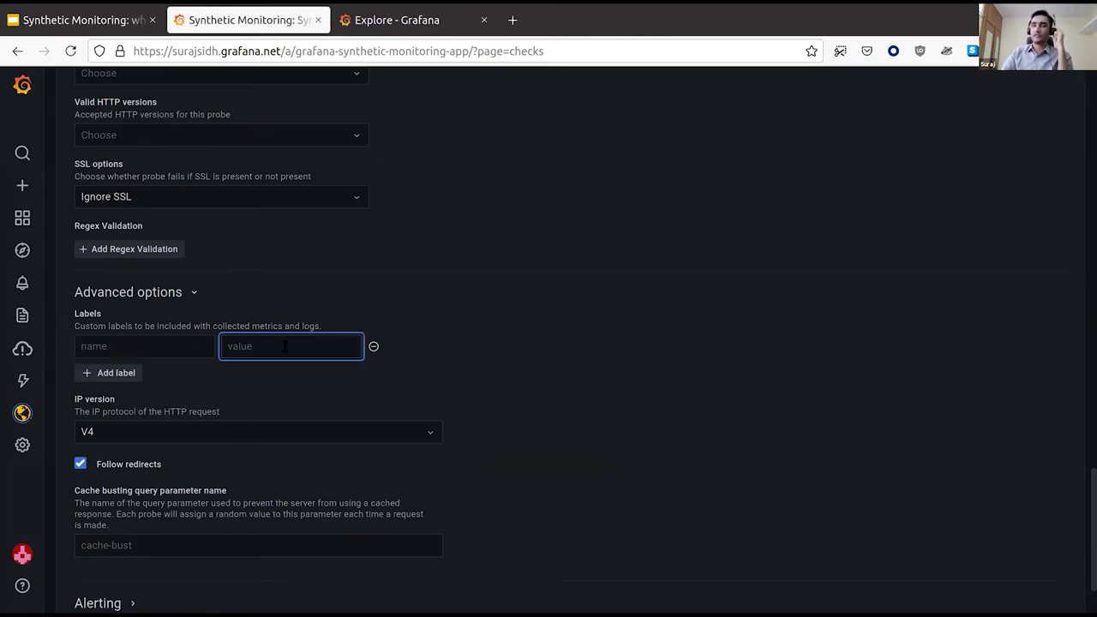
Set the custom label's name to team and its value to google.
{"action": "left_click", "coordinate": [177, 348]}
{"action": "type", "text": "team"}
{"action": "key", "text": "Tab"}
{"action": "type", "text": "gogol"}
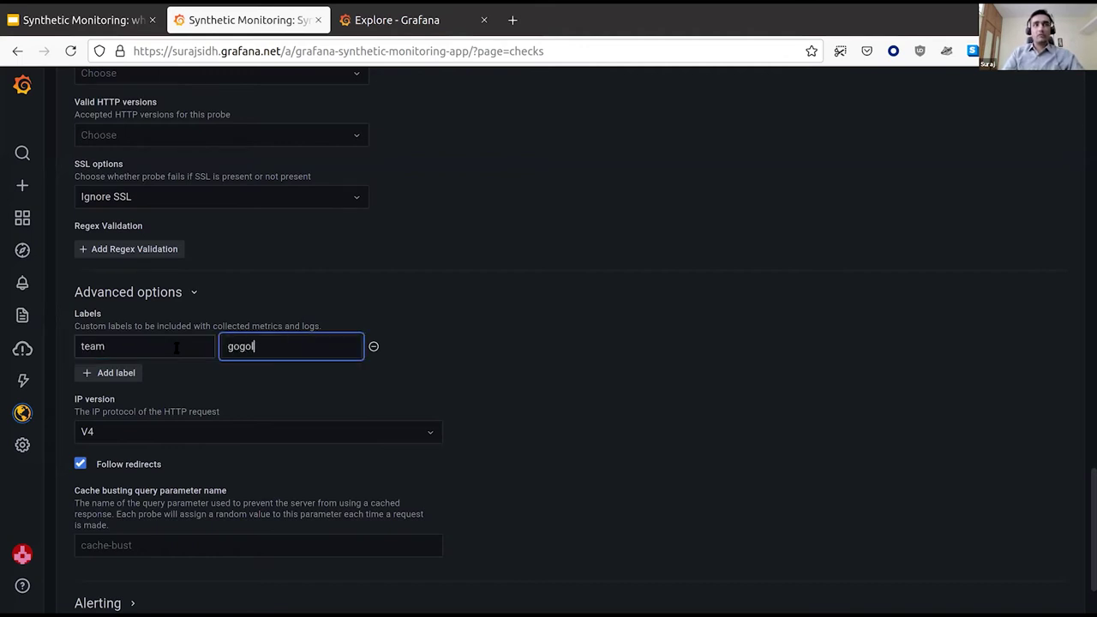
{"action": "key", "text": "BackSpace"}
{"action": "key", "text": "BackSpace"}
{"action": "key", "text": "BackSpace"}
{"action": "type", "text": "ogle"}
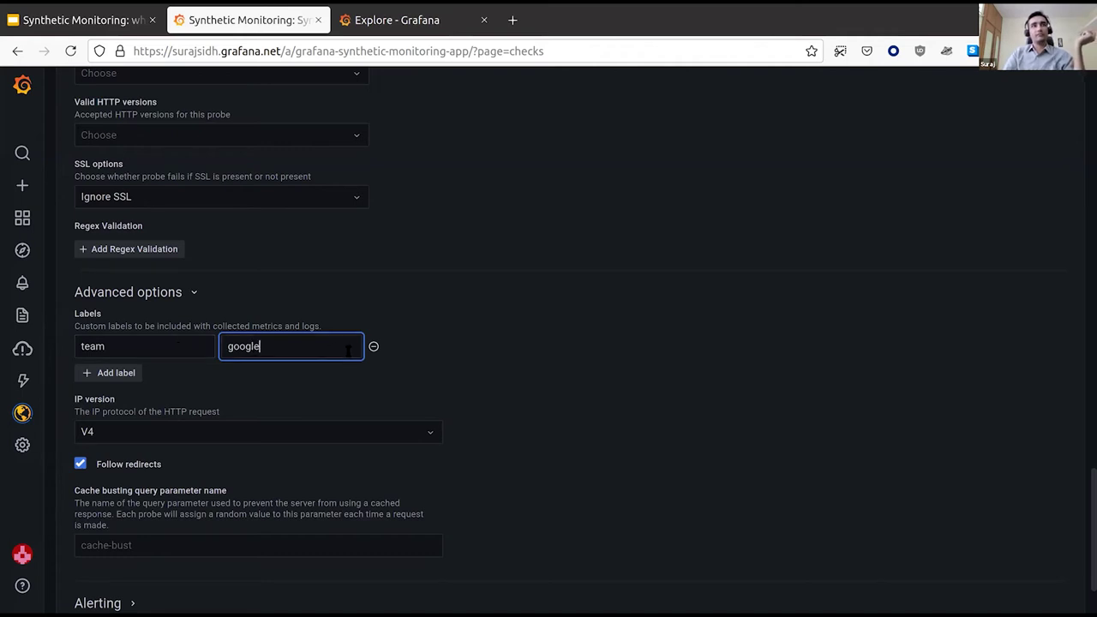
Try V6 as the IP version of the HTTP request, and set it to Any instead.
{"action": "scroll", "coordinate": [174, 409], "scroll_direction": "down", "scroll_amount": 3}
{"action": "left_click", "coordinate": [337, 311]}
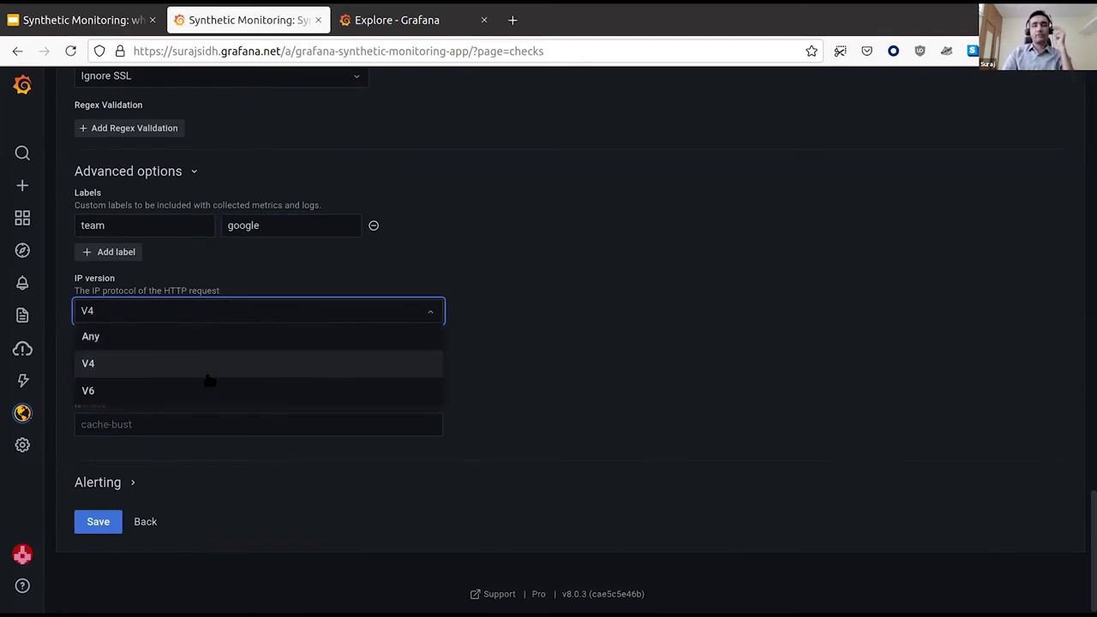
{"action": "left_click", "coordinate": [114, 390]}
{"action": "left_click", "coordinate": [285, 317]}
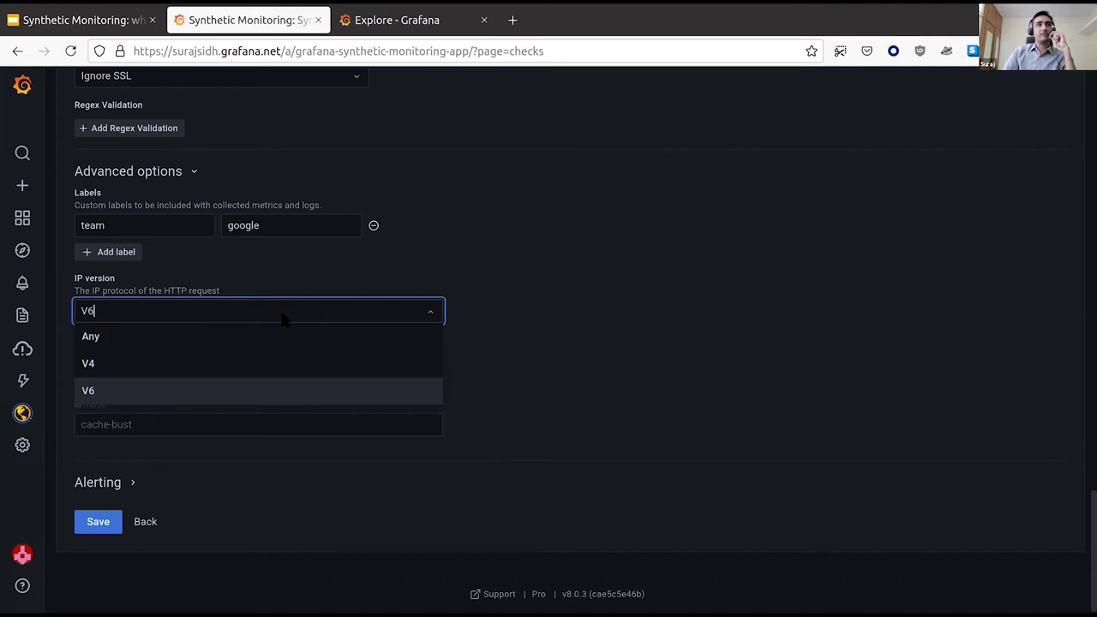
{"action": "left_click", "coordinate": [135, 342]}
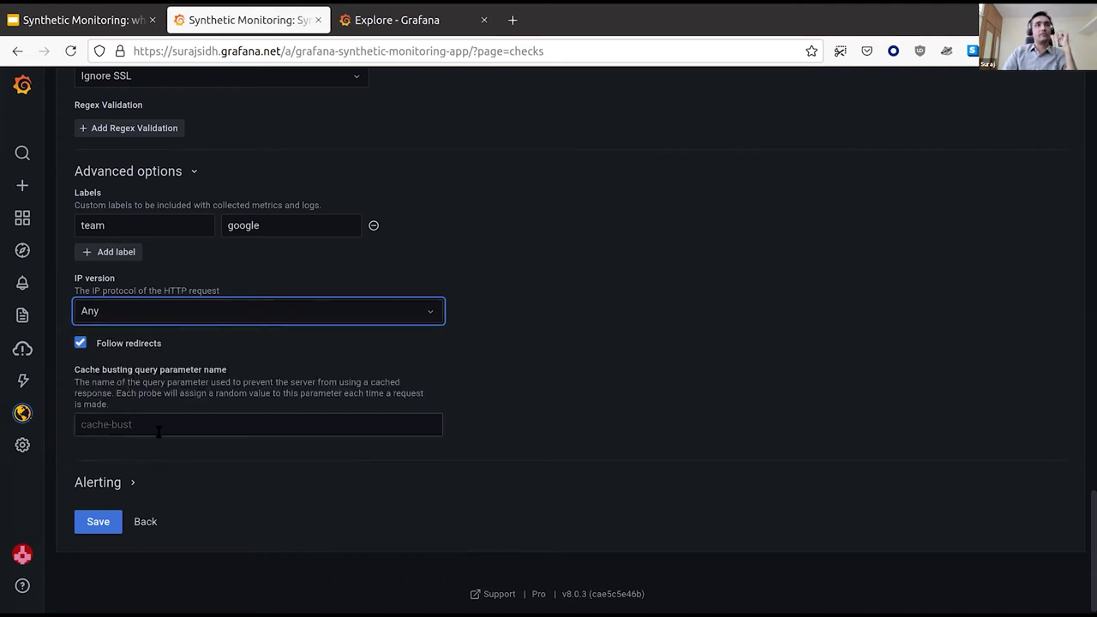
Expand the check's alerting options, look at the available alert sensitivity levels, and collapse the section again.
{"action": "left_click", "coordinate": [121, 470]}
{"action": "left_click", "coordinate": [114, 483]}
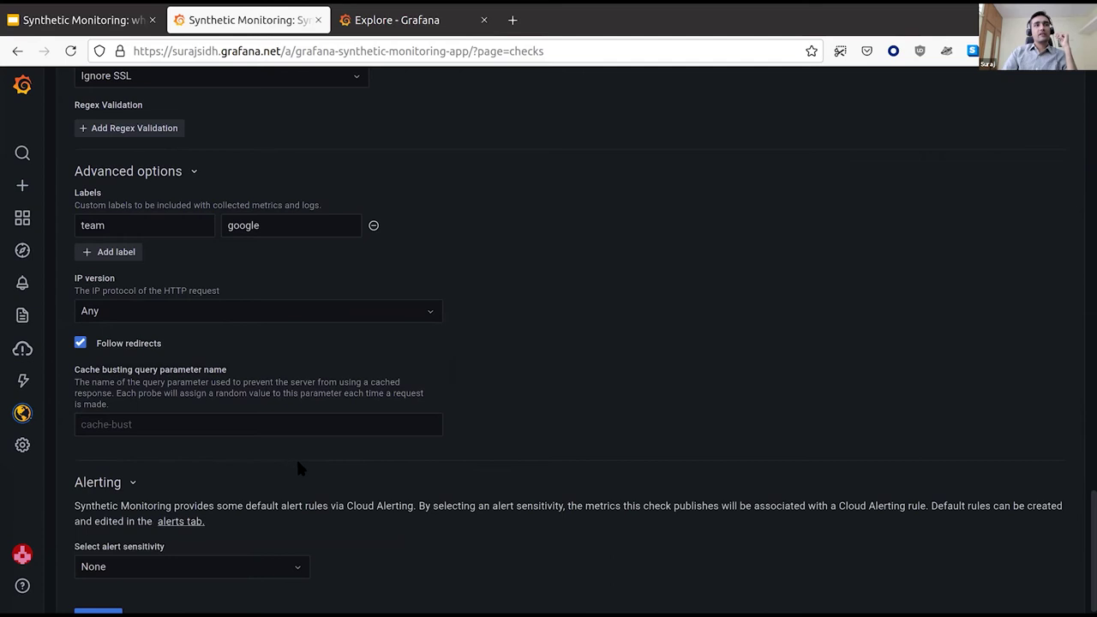
{"action": "scroll", "coordinate": [295, 457], "scroll_direction": "down", "scroll_amount": 2}
{"action": "left_click", "coordinate": [235, 470]}
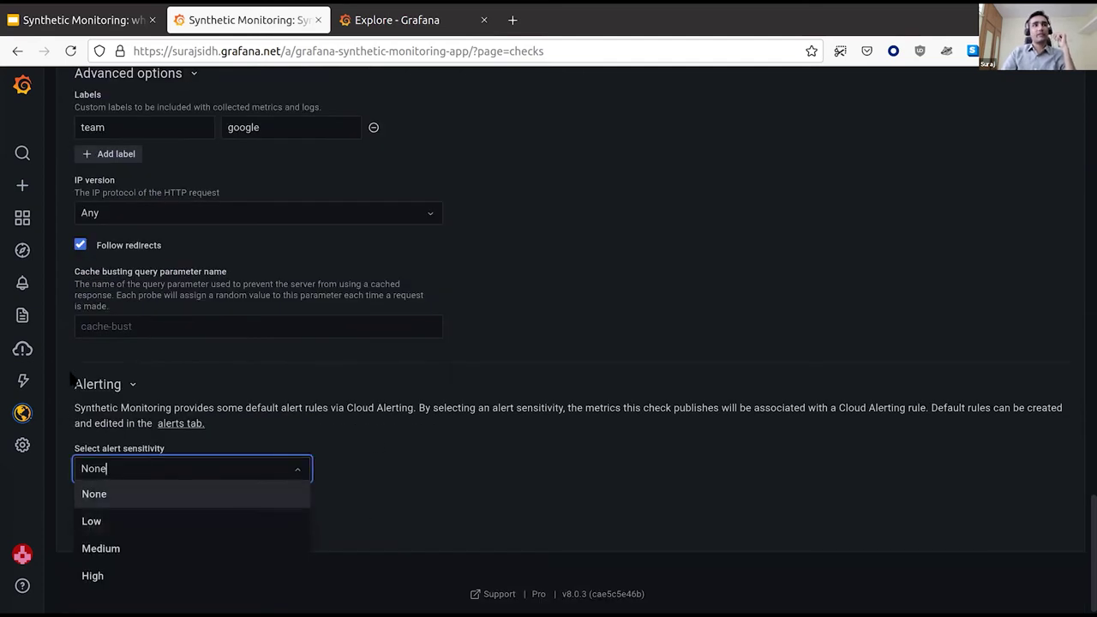
{"action": "left_click", "coordinate": [370, 381]}
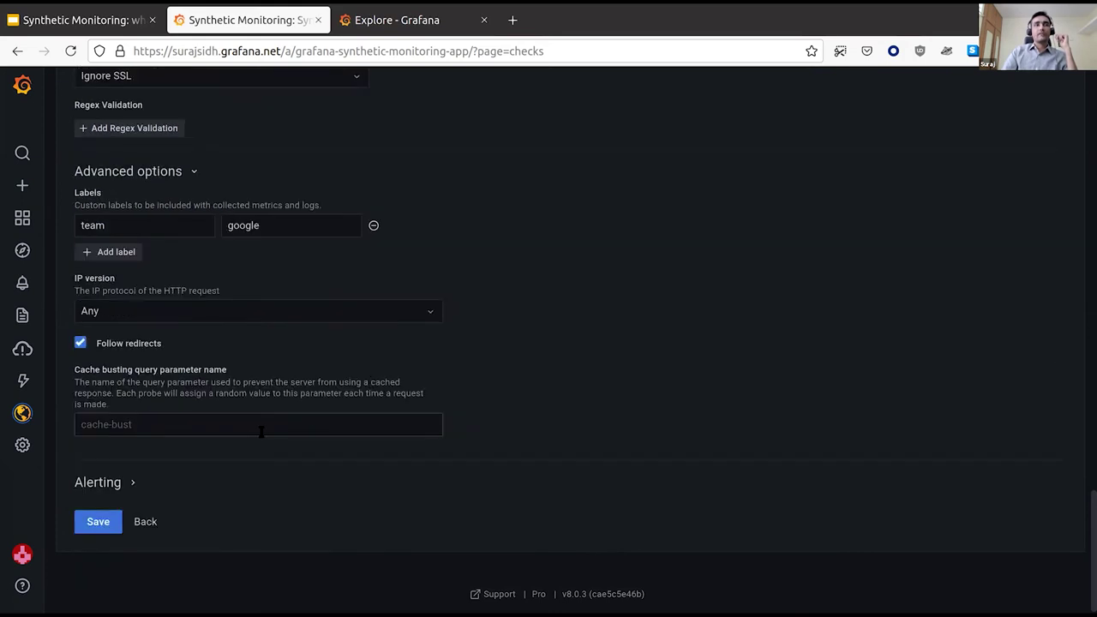
Keep the check's alert sensitivity at None and save the new HTTP check.
{"action": "left_click", "coordinate": [132, 482]}
{"action": "scroll", "coordinate": [204, 467], "scroll_direction": "down", "scroll_amount": 2}
{"action": "left_click", "coordinate": [203, 467]}
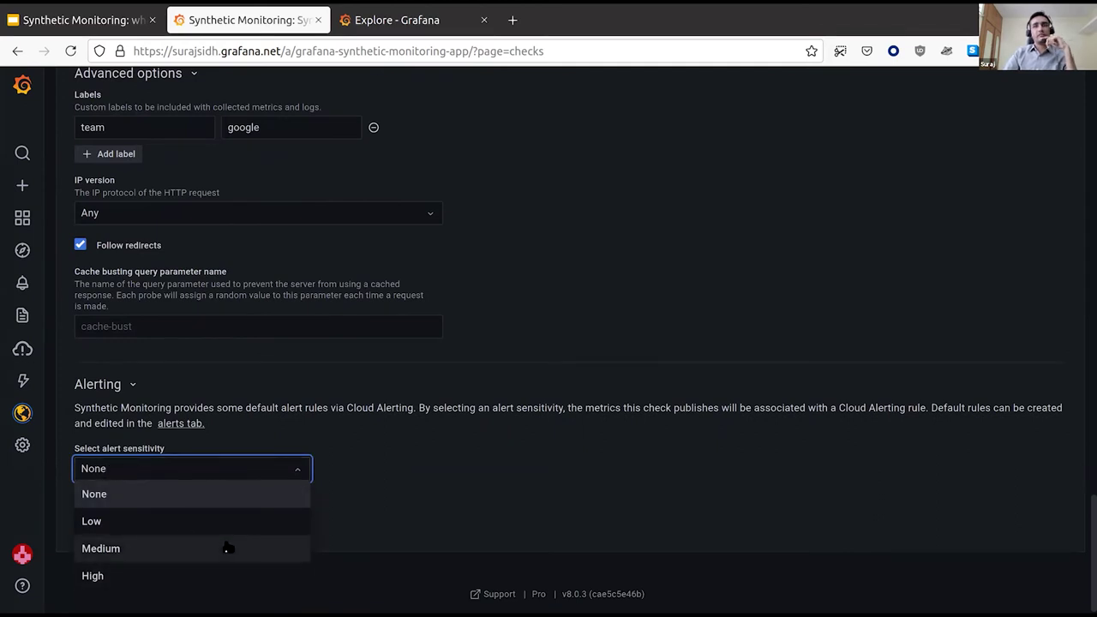
{"action": "left_click", "coordinate": [269, 494]}
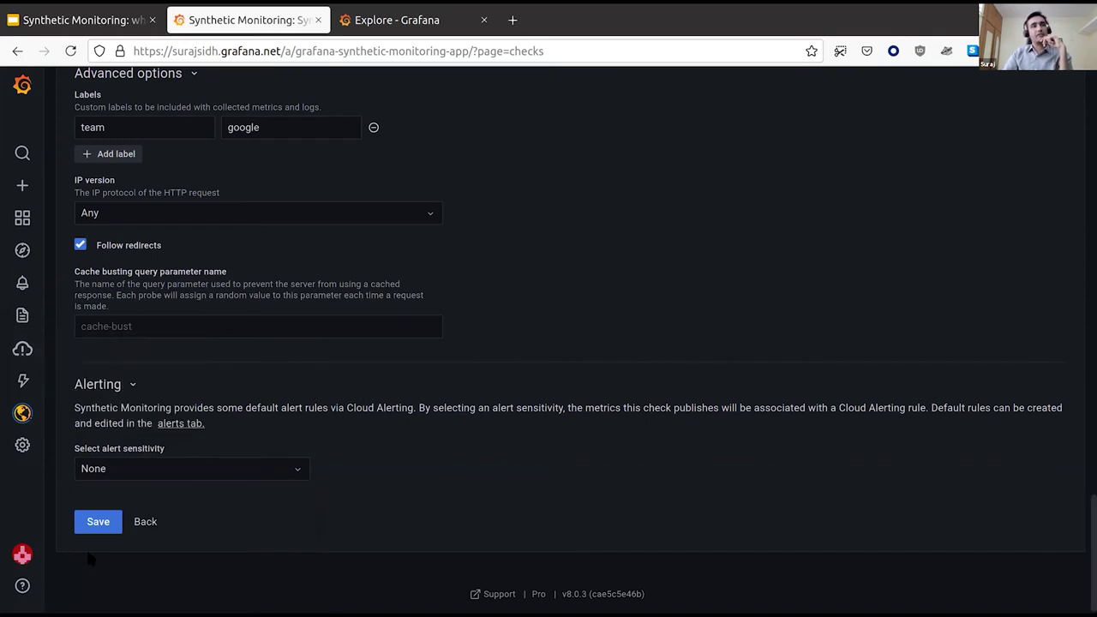
{"action": "left_click", "coordinate": [97, 520]}
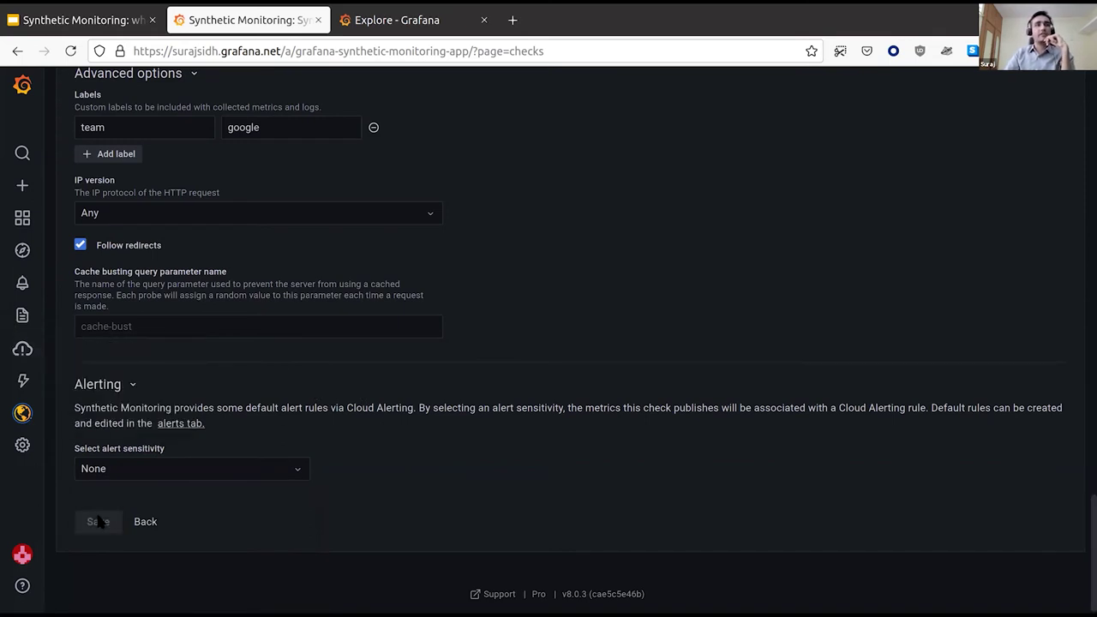
{"action": "mouse_move", "coordinate": [572, 370]}
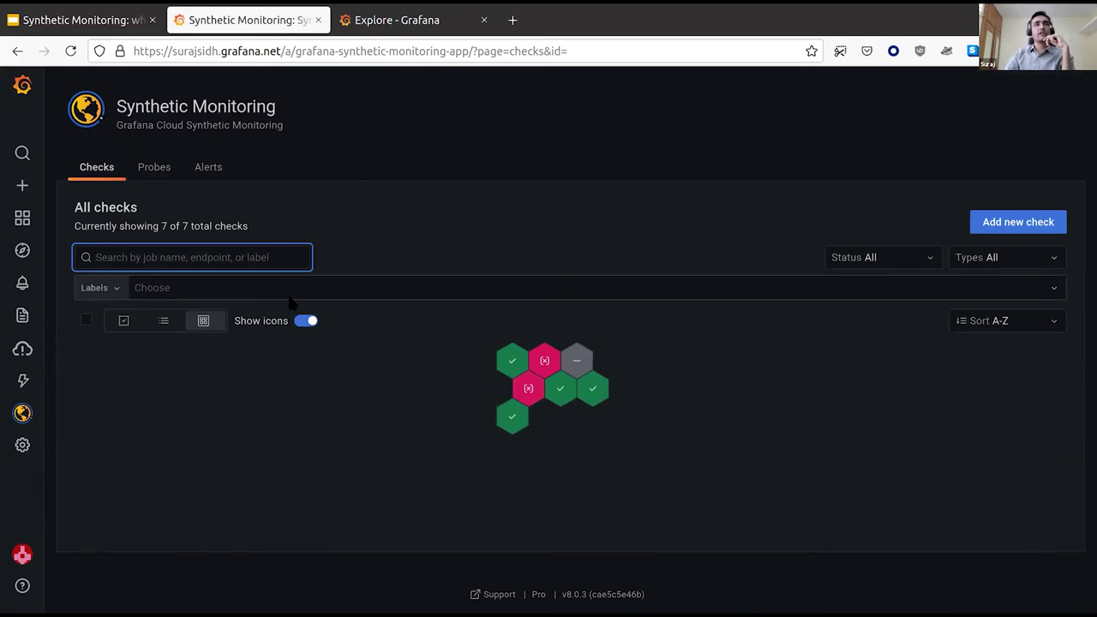
View the configuration of the public Amsterdam probe in the probe list, and leave its page.
{"action": "left_click", "coordinate": [157, 178]}
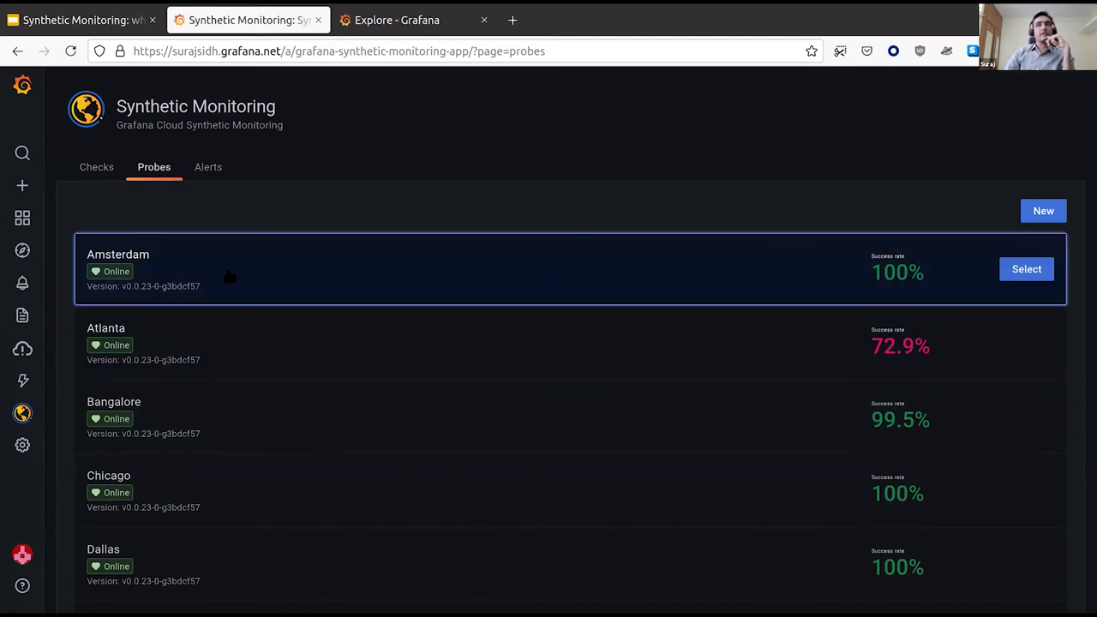
{"action": "left_click", "coordinate": [197, 281]}
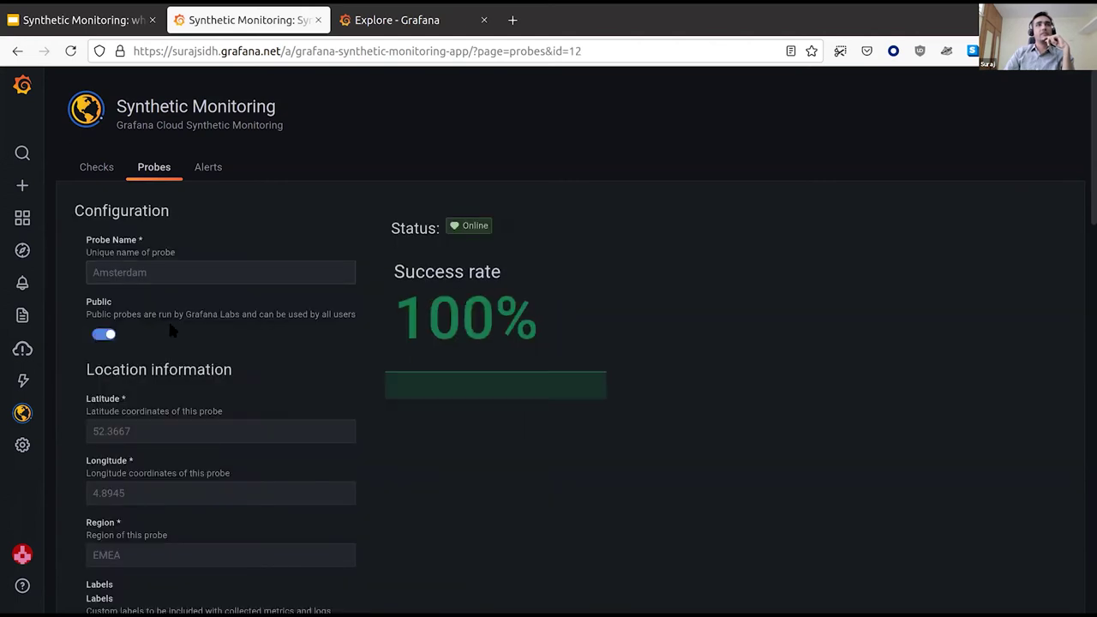
{"action": "left_click", "coordinate": [17, 50]}
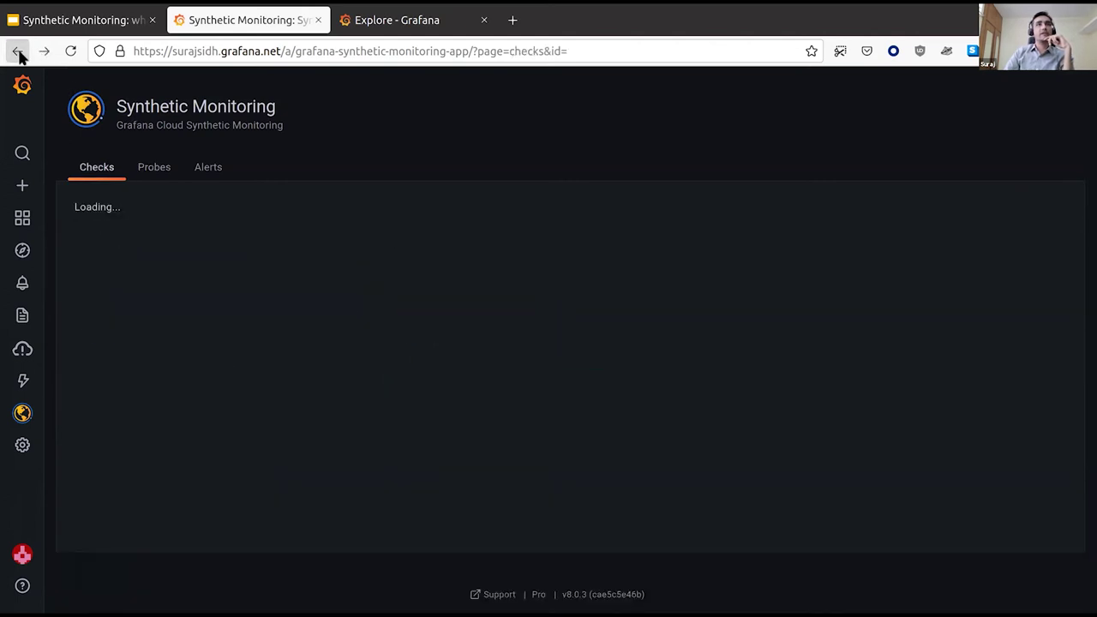
Open the private probe labelled service=test, review its configuration, and reload its page to check the current status.
{"action": "left_click", "coordinate": [158, 170]}
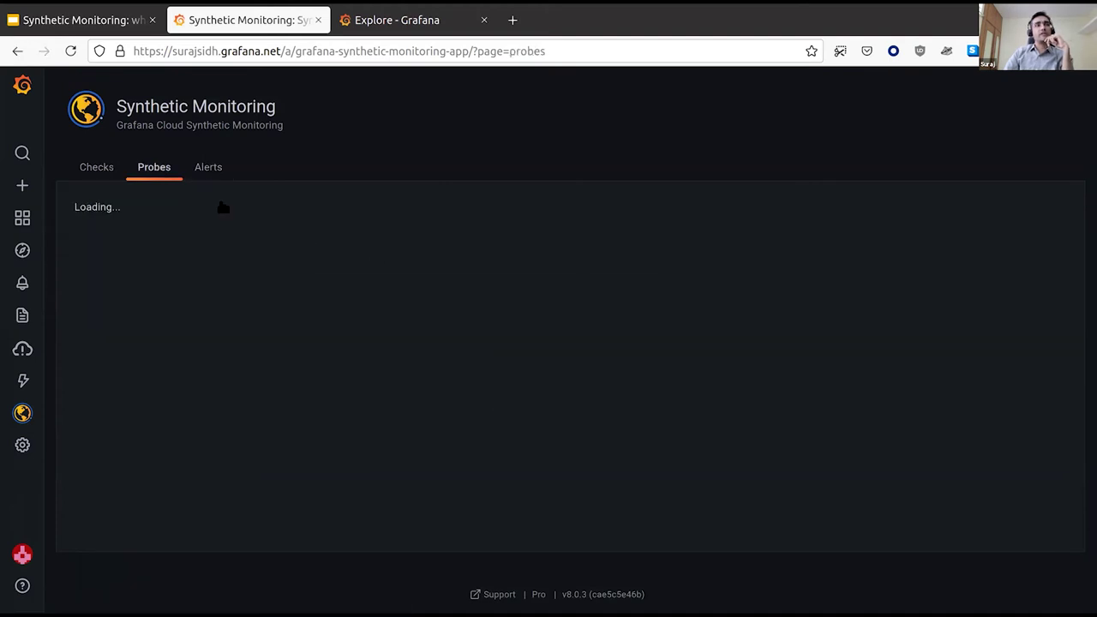
{"action": "scroll", "coordinate": [363, 292], "scroll_direction": "down", "scroll_amount": 2}
{"action": "scroll", "coordinate": [363, 294], "scroll_direction": "down", "scroll_amount": 10}
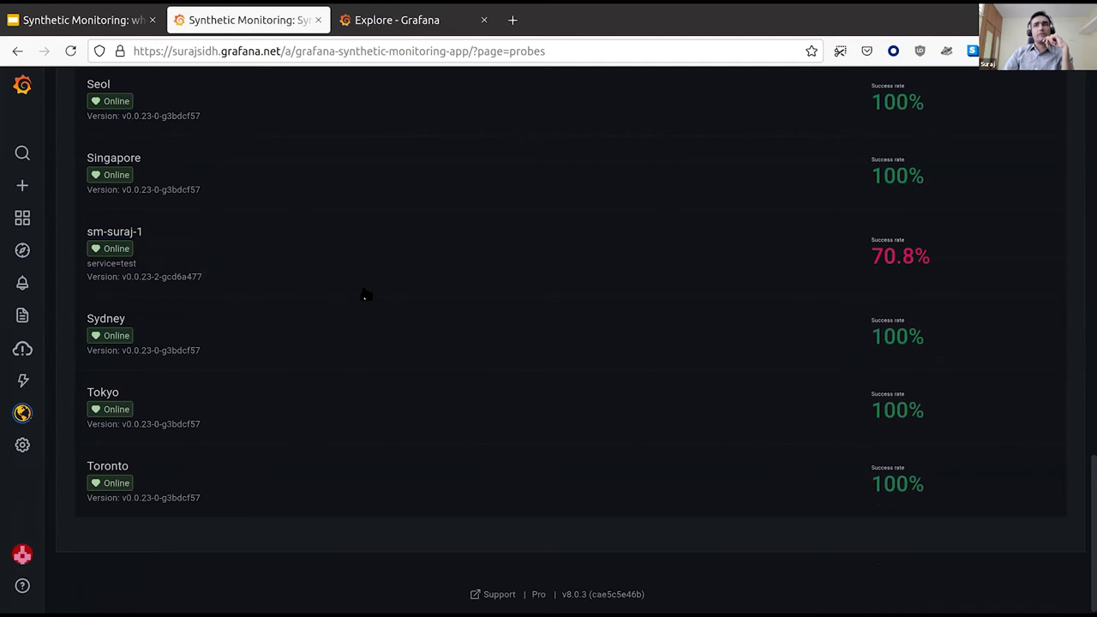
{"action": "left_click", "coordinate": [197, 247]}
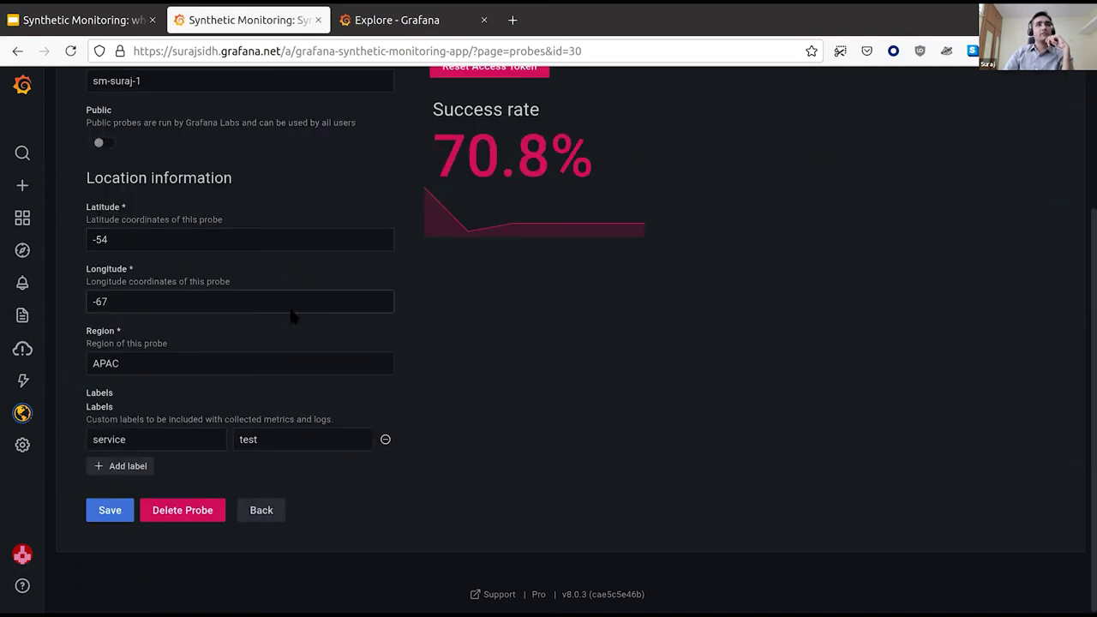
{"action": "scroll", "coordinate": [551, 260], "scroll_direction": "up", "scroll_amount": 3}
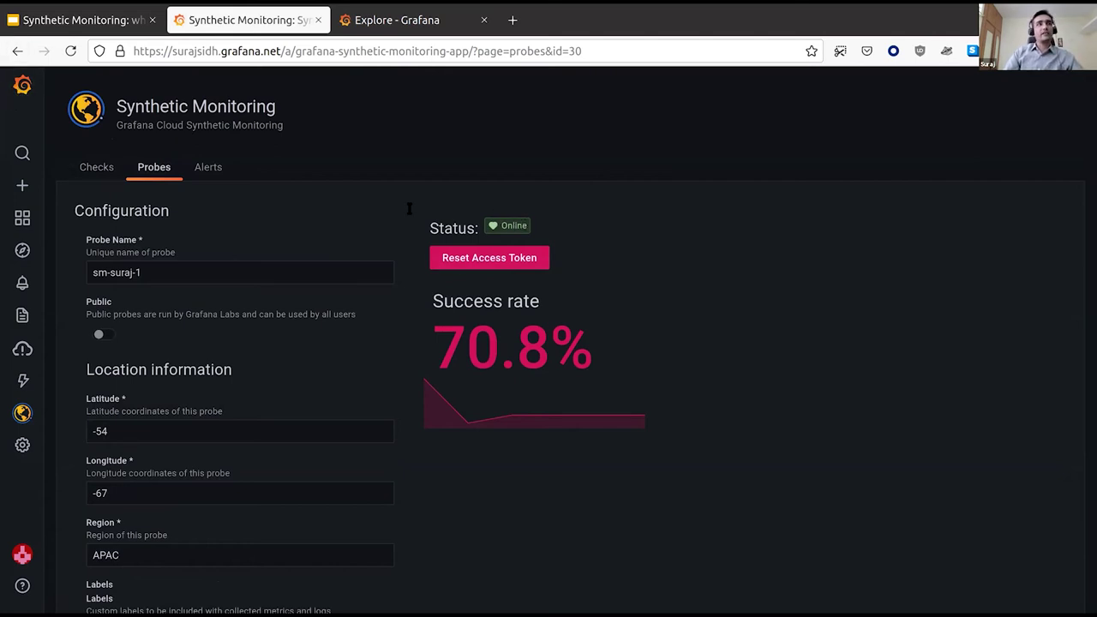
{"action": "left_click", "coordinate": [70, 52]}
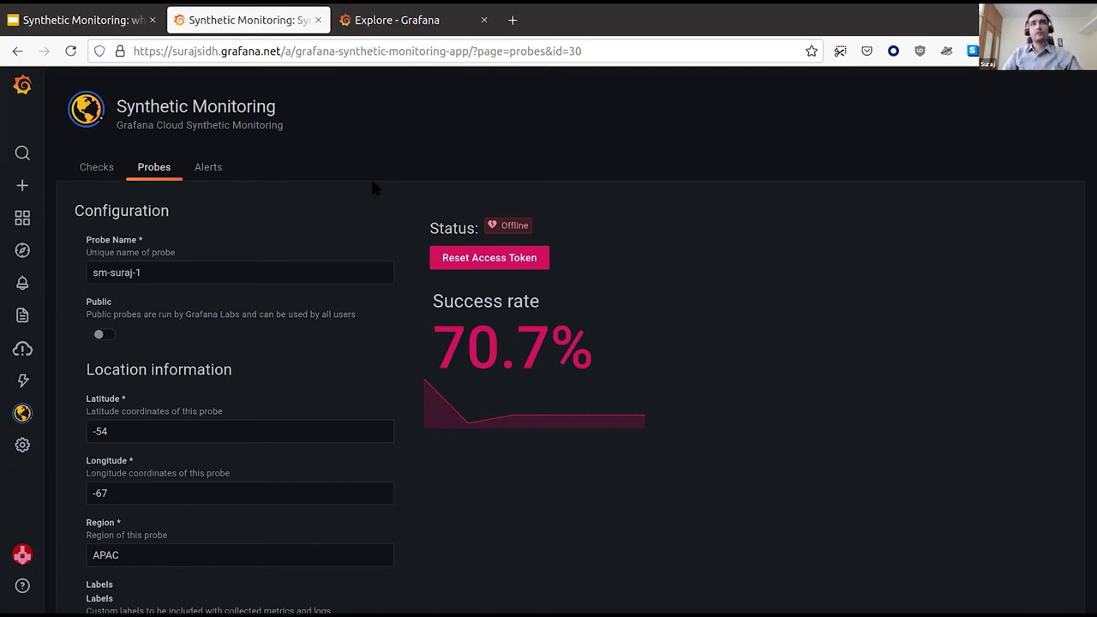
Open the GitHub repository github.com/grafana/synthetic-monitoring-agent in a new browser tab.
{"action": "left_click", "coordinate": [512, 24]}
{"action": "type", "text": "github.com/"}
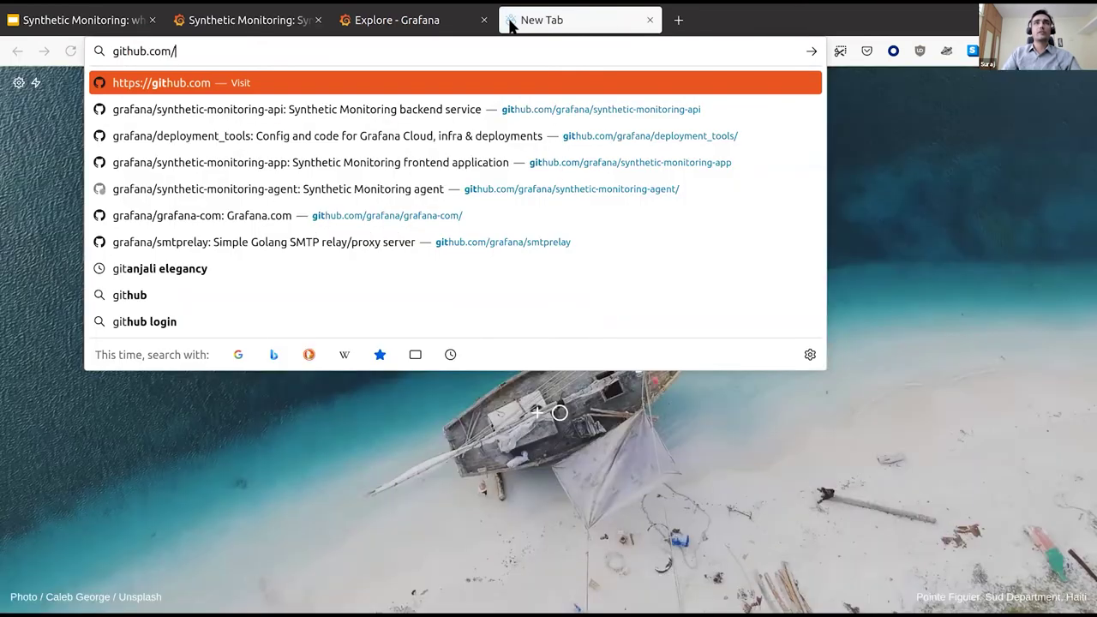
{"action": "type", "text": "grafana/syn"}
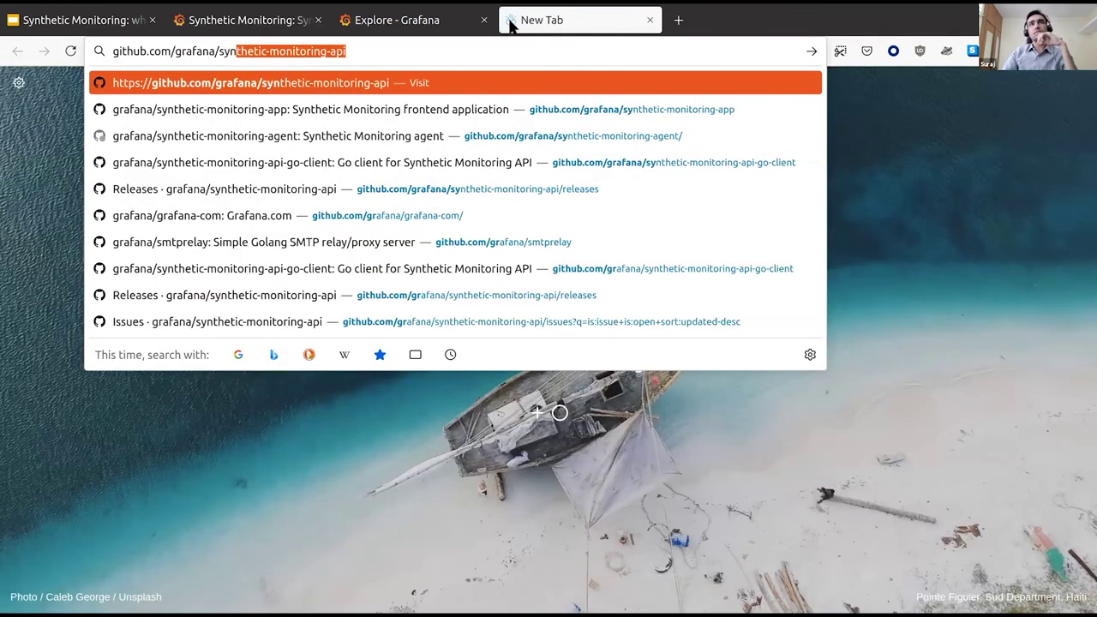
{"action": "key", "text": "Right"}
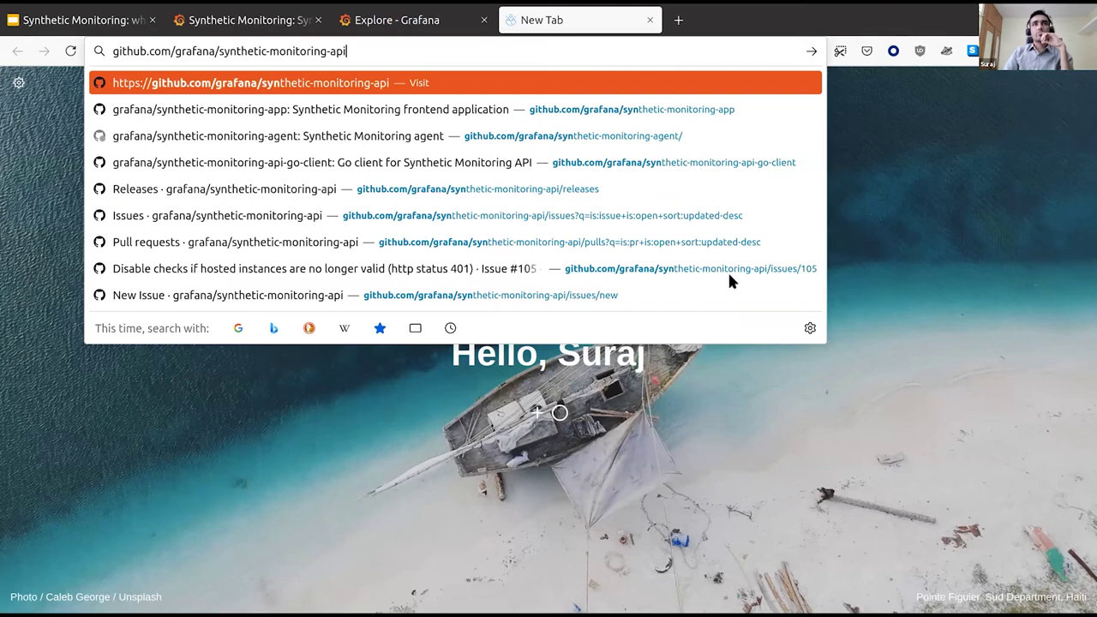
{"action": "key", "text": "Down"}
{"action": "key", "text": "Down"}
{"action": "key", "text": "Return"}
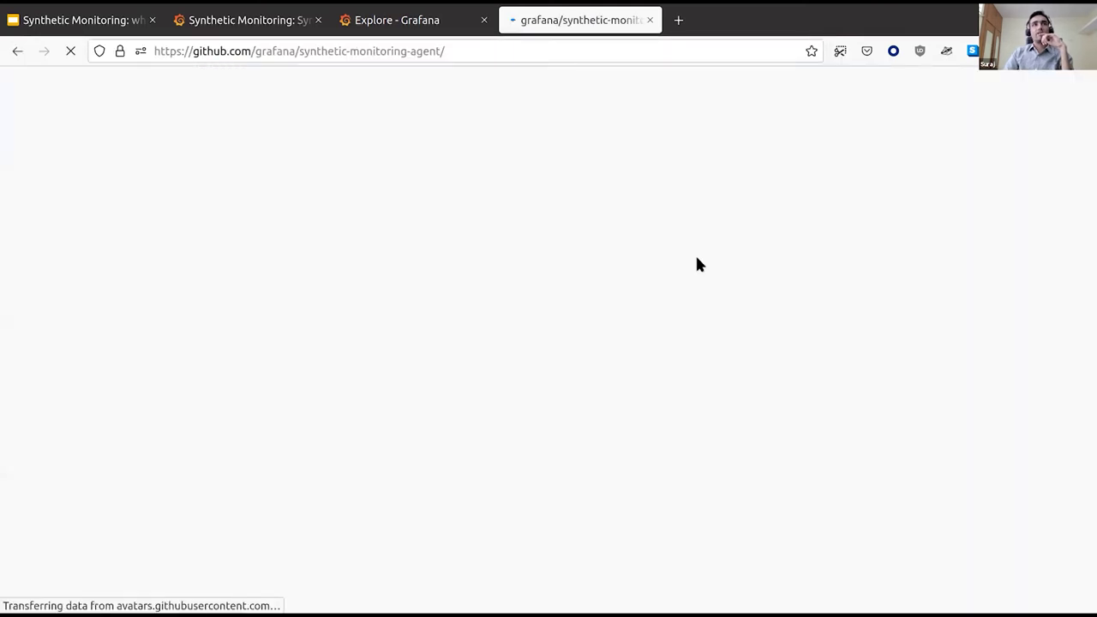
Read the repository's instructions for running a private probe and installing the agent on Debian, and close its page.
{"action": "scroll", "coordinate": [205, 84], "scroll_direction": "down", "scroll_amount": 5}
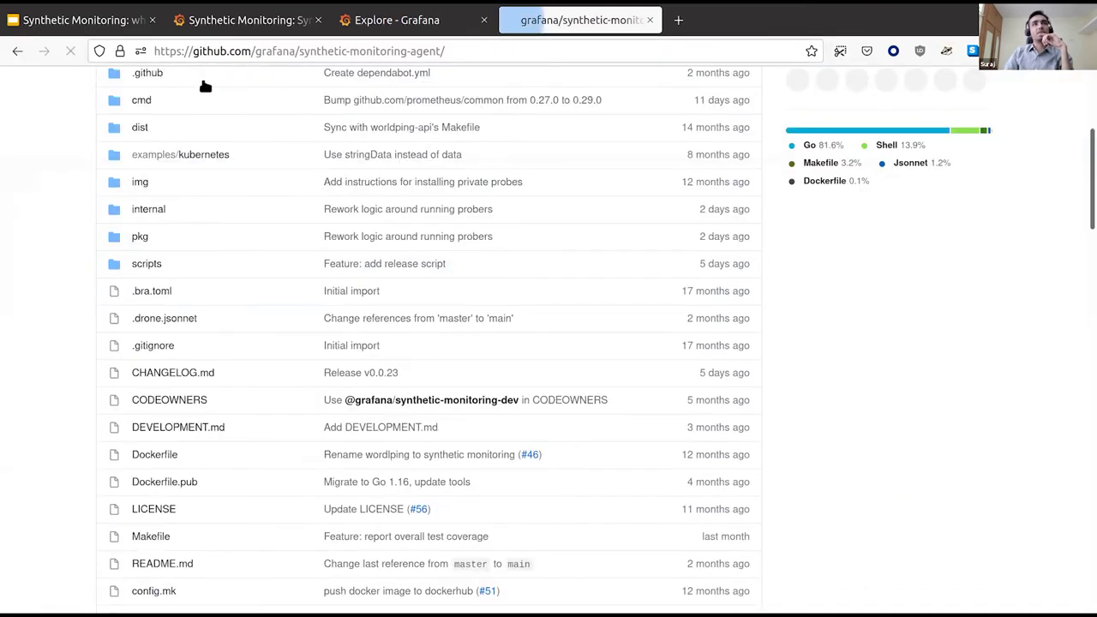
{"action": "scroll", "coordinate": [431, 231], "scroll_direction": "down", "scroll_amount": 15}
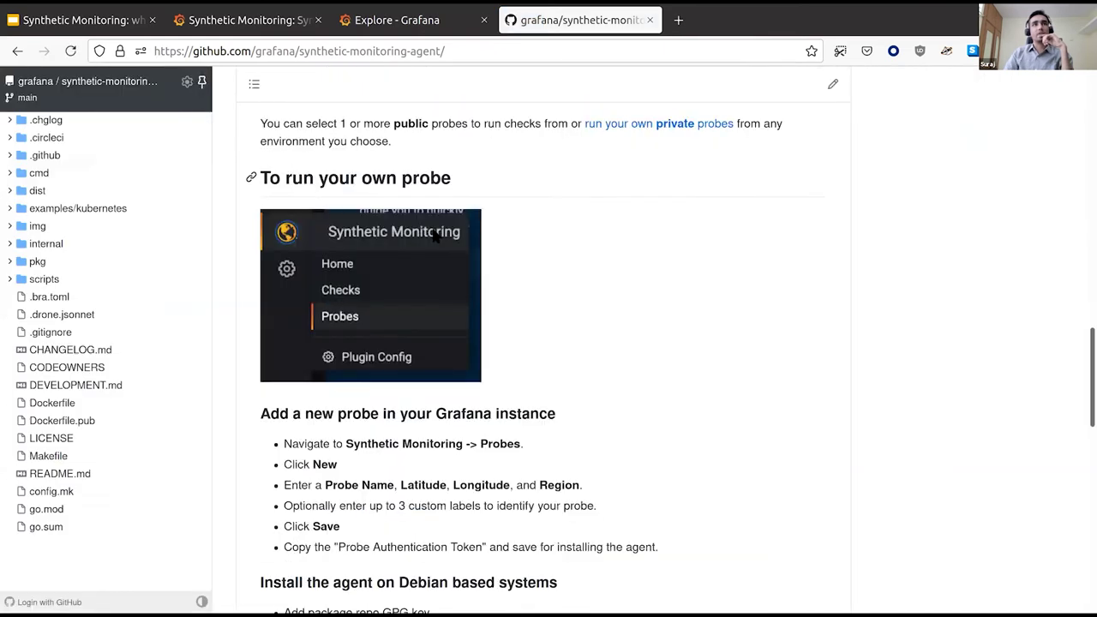
{"action": "scroll", "coordinate": [485, 128], "scroll_direction": "down", "scroll_amount": 5}
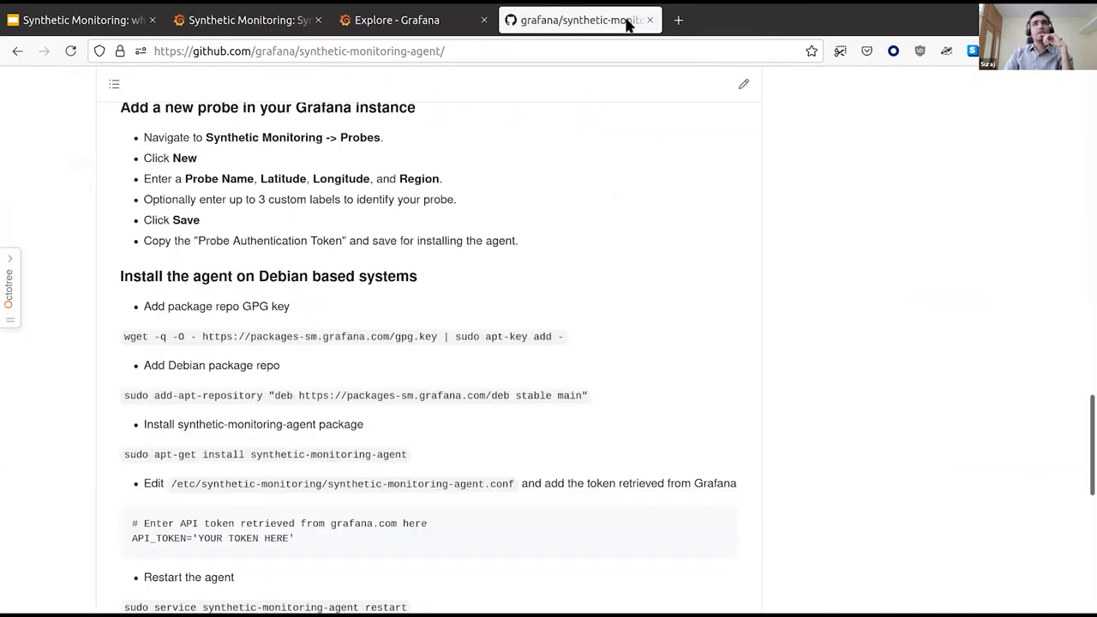
{"action": "scroll", "coordinate": [362, 257], "scroll_direction": "up", "scroll_amount": 4}
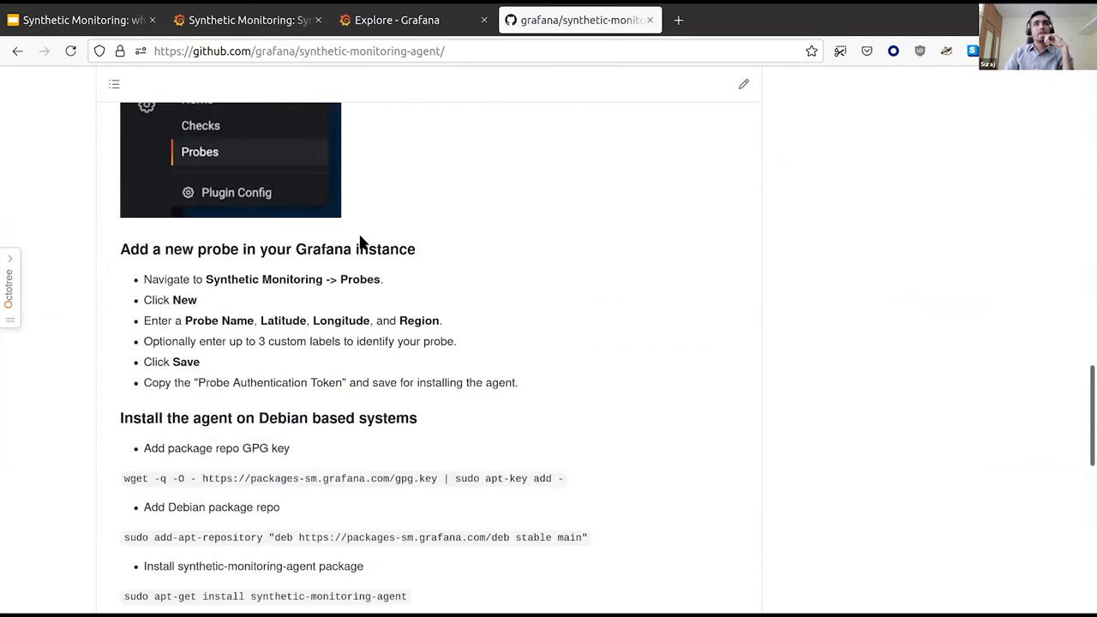
{"action": "key", "text": "ctrl+w"}
{"action": "scroll", "coordinate": [362, 237], "scroll_direction": "down", "scroll_amount": 3}
{"action": "scroll", "coordinate": [362, 237], "scroll_direction": "up", "scroll_amount": 3}
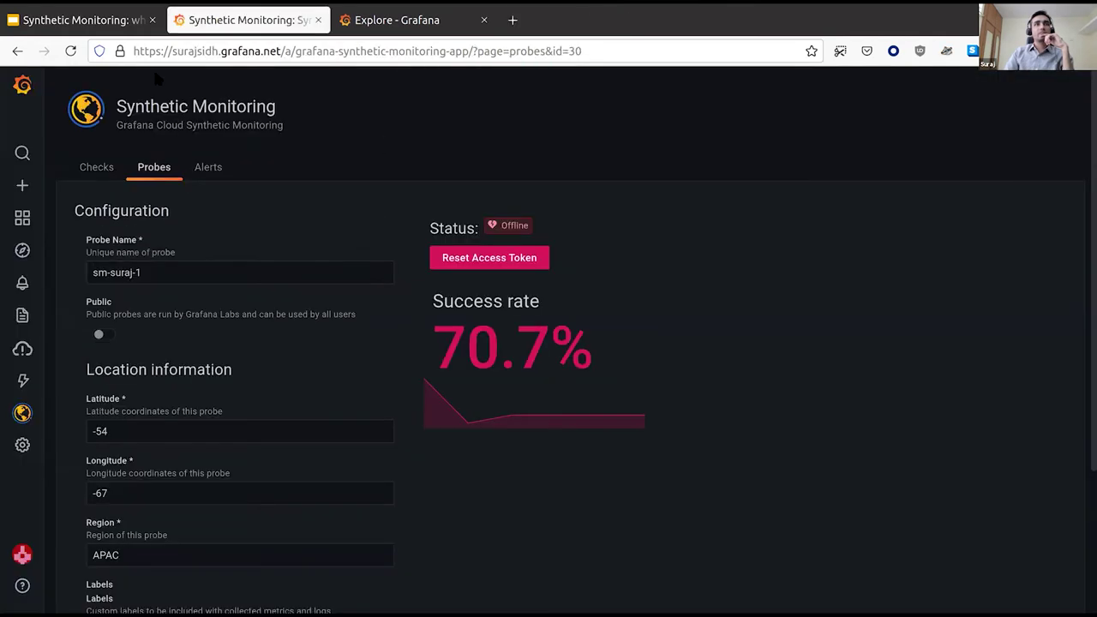
Reload the private probe's page and check its status and success rate.
{"action": "left_click", "coordinate": [71, 51]}
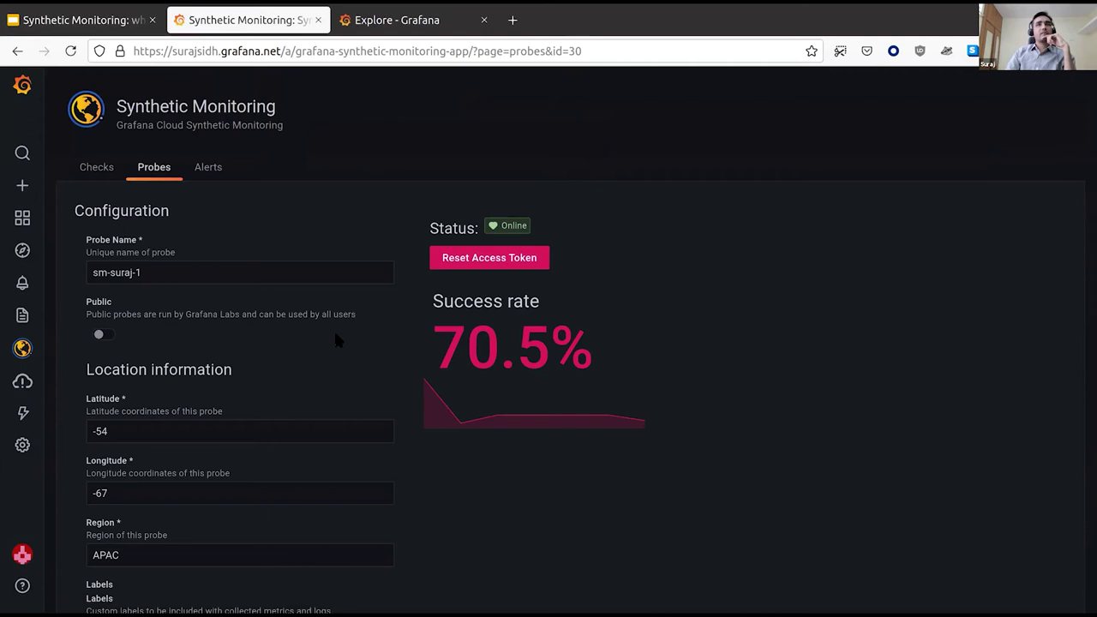
{"action": "triple_click", "coordinate": [487, 302]}
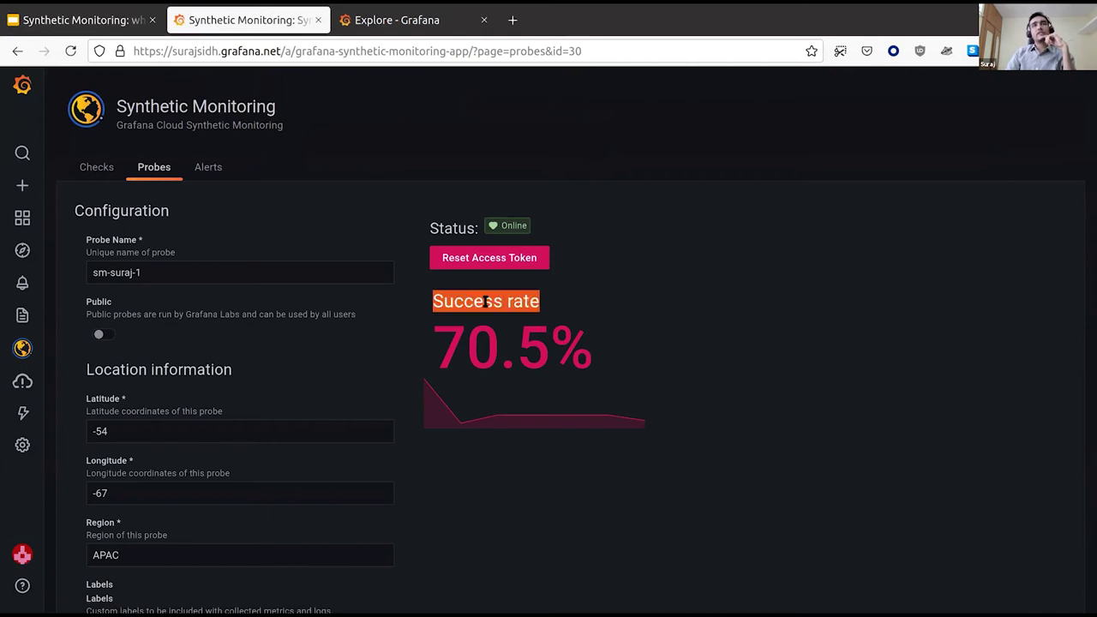
{"action": "double_click", "coordinate": [527, 301]}
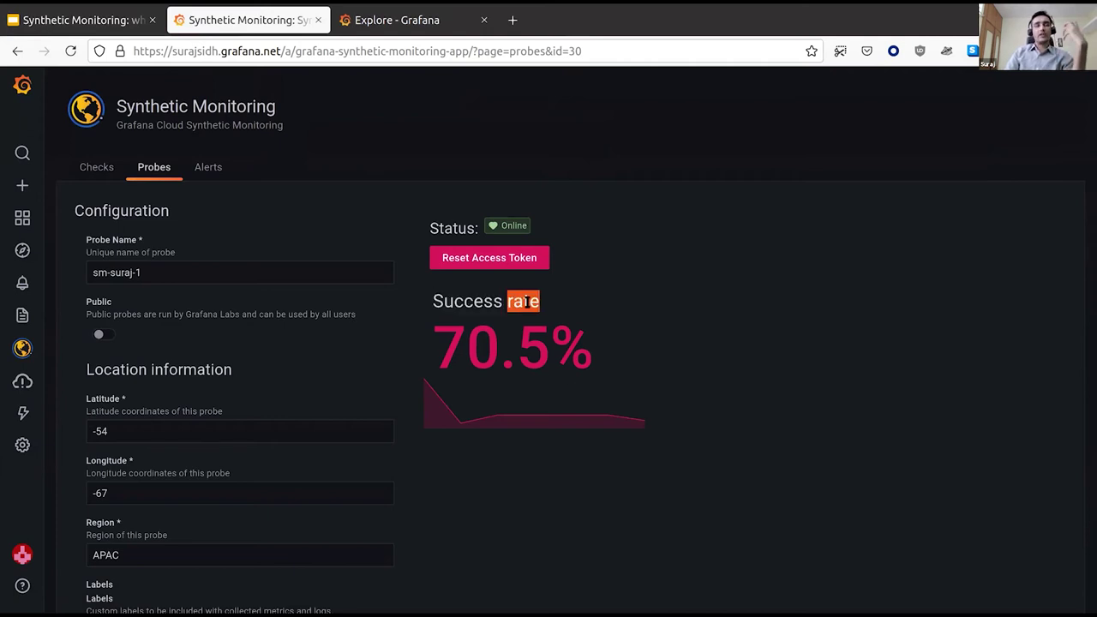
Show the default Synthetic Monitoring alerts, inspect the high-sensitivity alert's settings, and close them without saving.
{"action": "left_click", "coordinate": [205, 167]}
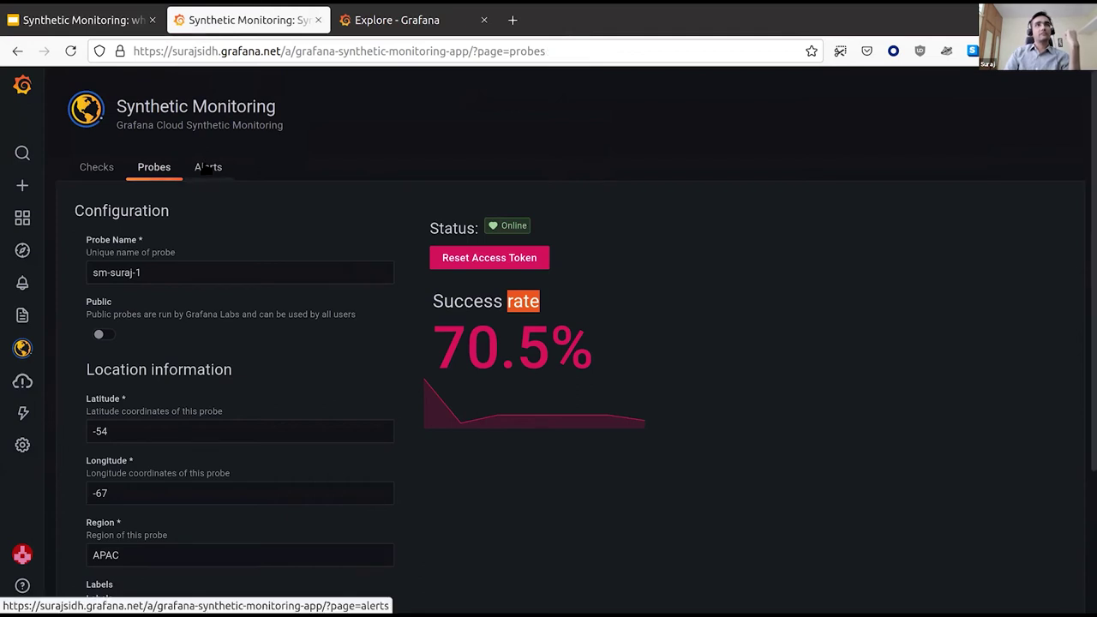
{"action": "left_click", "coordinate": [207, 167]}
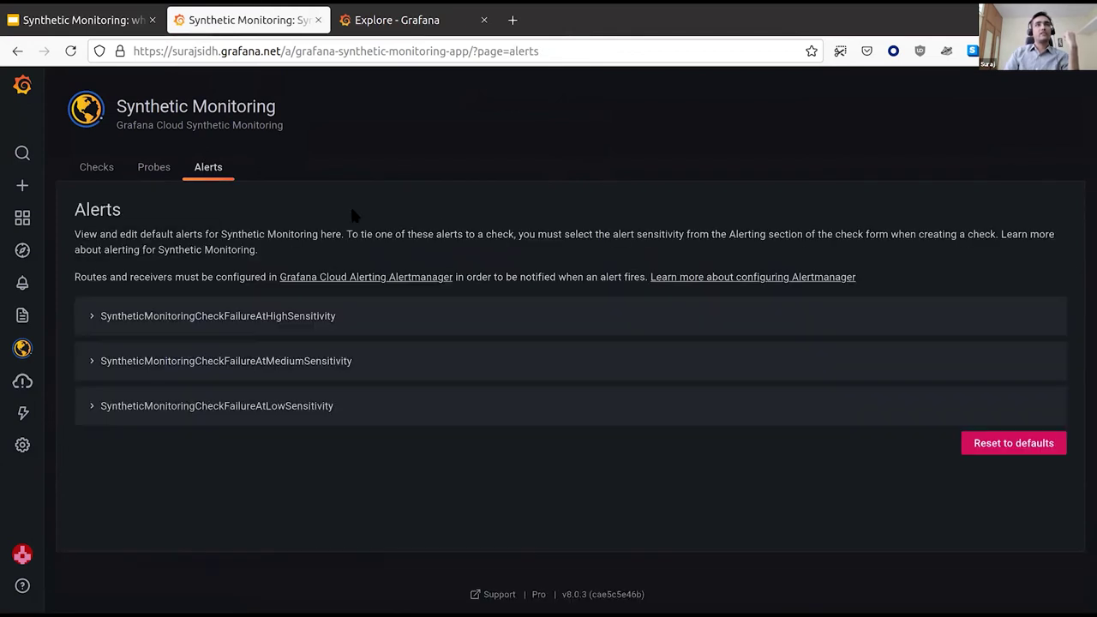
{"action": "left_click", "coordinate": [149, 315]}
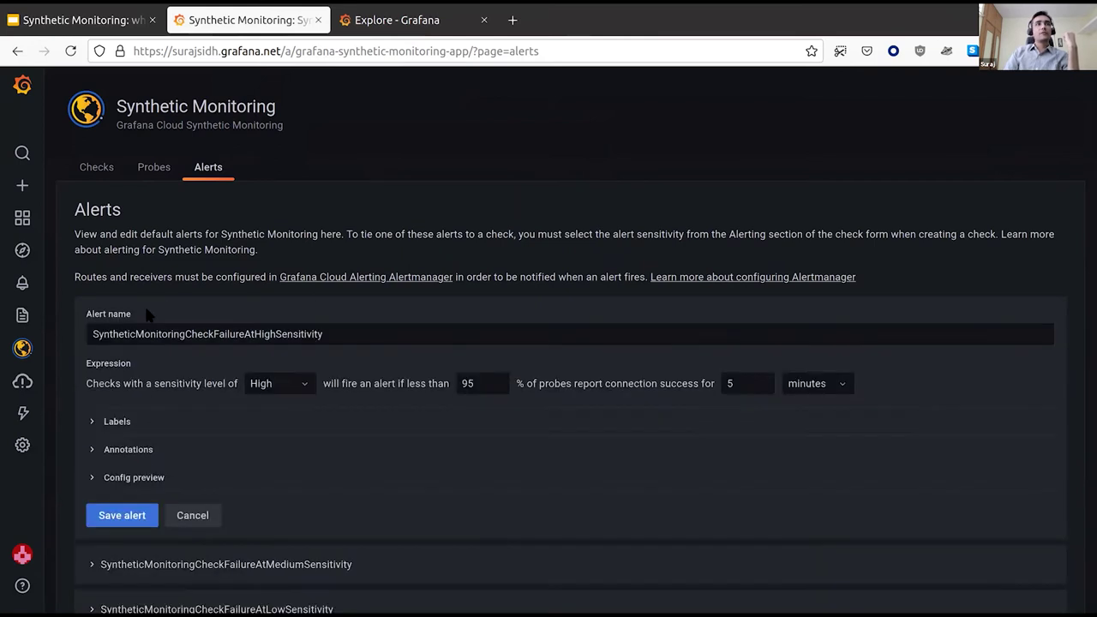
{"action": "left_click", "coordinate": [209, 515]}
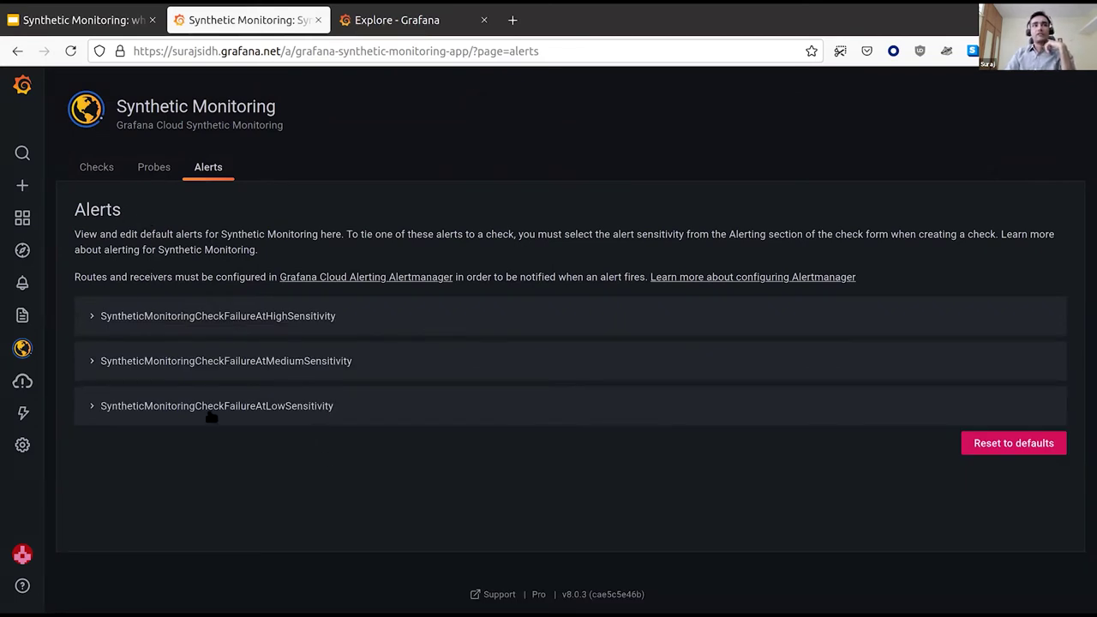
Examine the high-sensitivity alert's probe percentage and duration, and expand the medium-sensitivity alert to compare.
{"action": "left_click", "coordinate": [144, 324]}
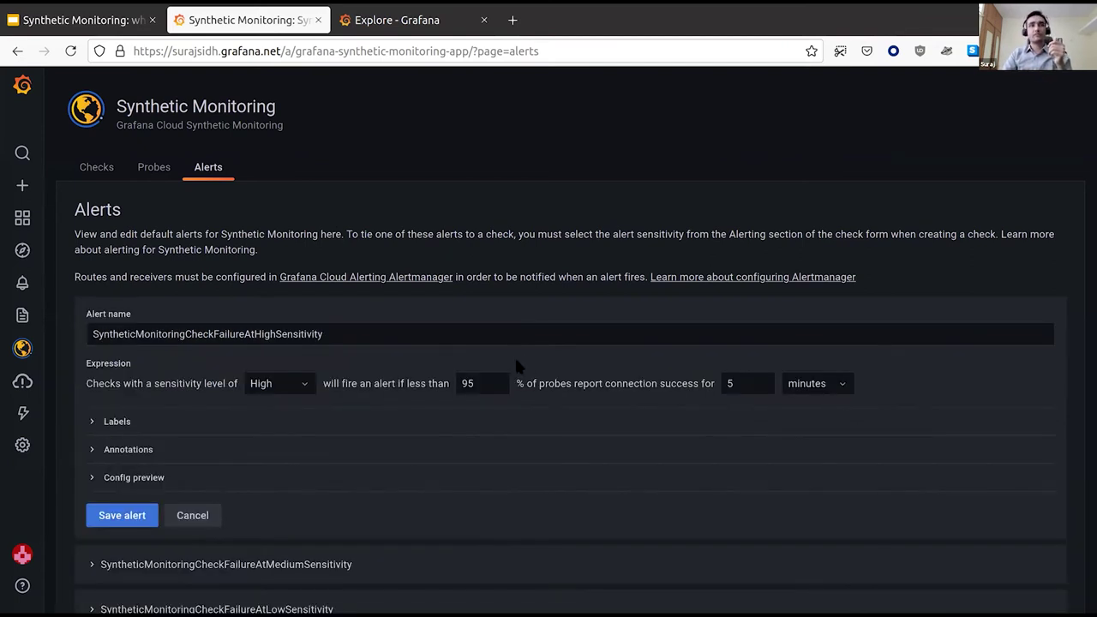
{"action": "left_click", "coordinate": [484, 384]}
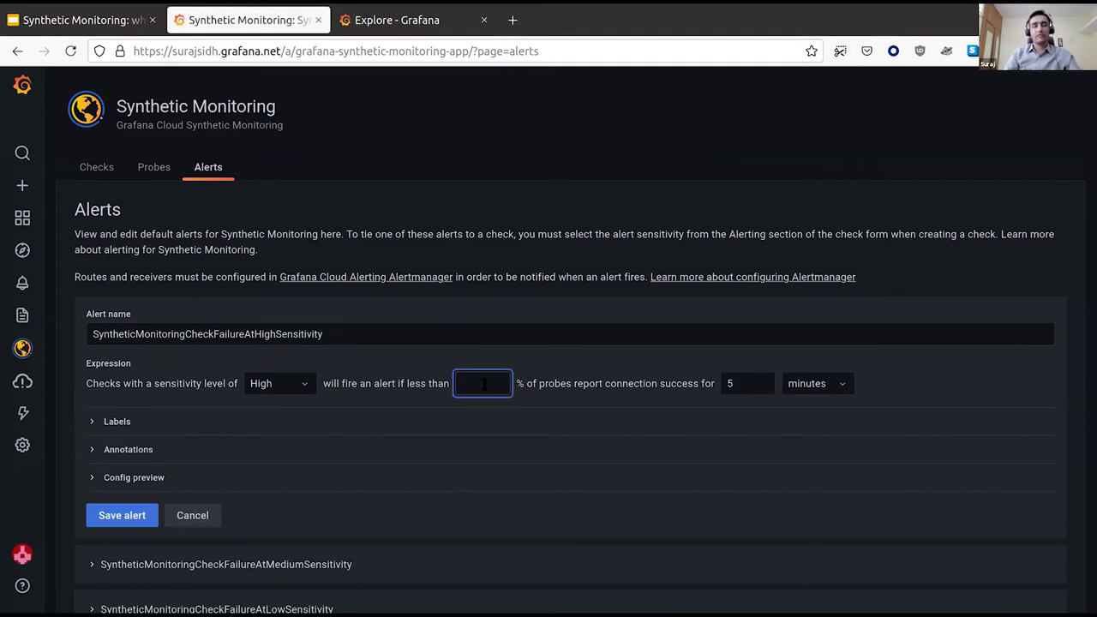
{"action": "left_click", "coordinate": [741, 382]}
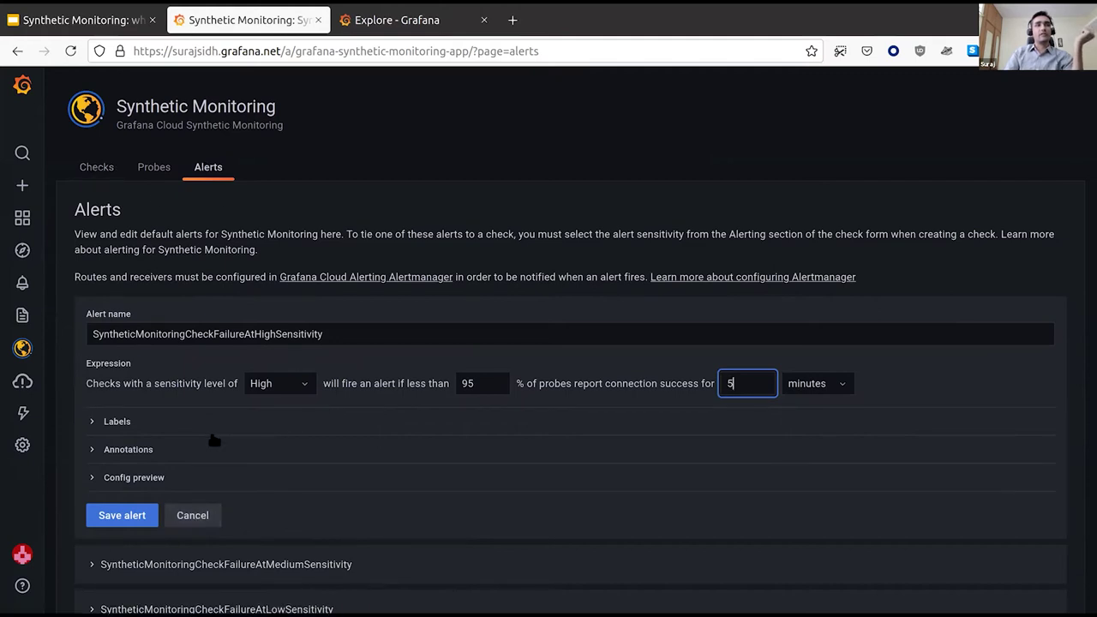
{"action": "scroll", "coordinate": [214, 439], "scroll_direction": "down", "scroll_amount": 3}
{"action": "left_click", "coordinate": [441, 440]}
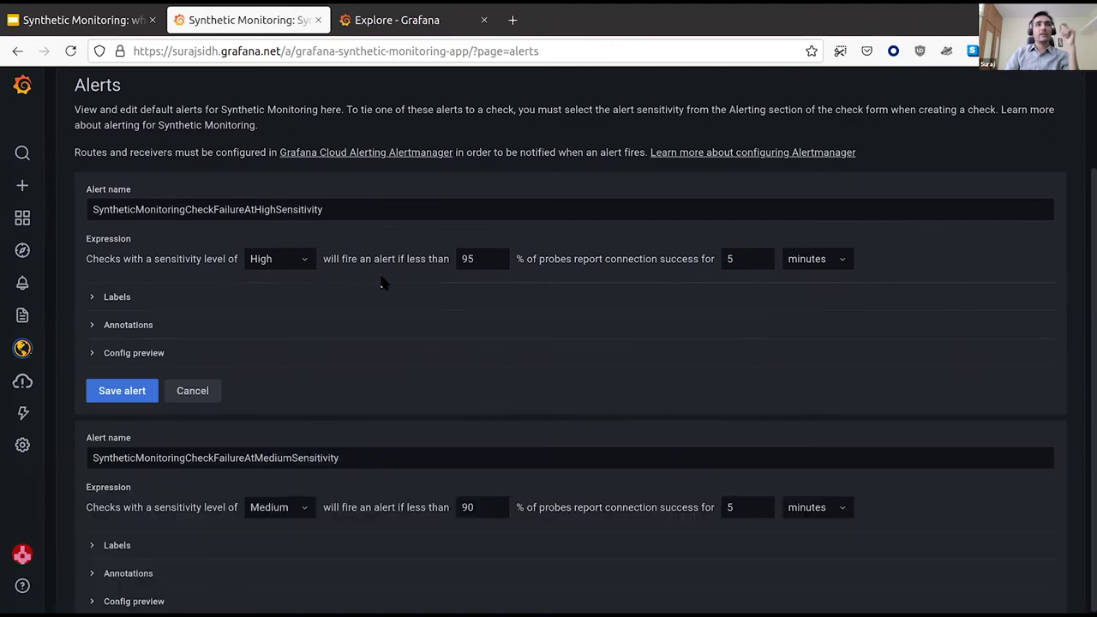
Review the sensitivity levels offered for the medium-sensitivity alert without changing it, and expand the low-sensitivity alert.
{"action": "scroll", "coordinate": [382, 283], "scroll_direction": "down", "scroll_amount": 3}
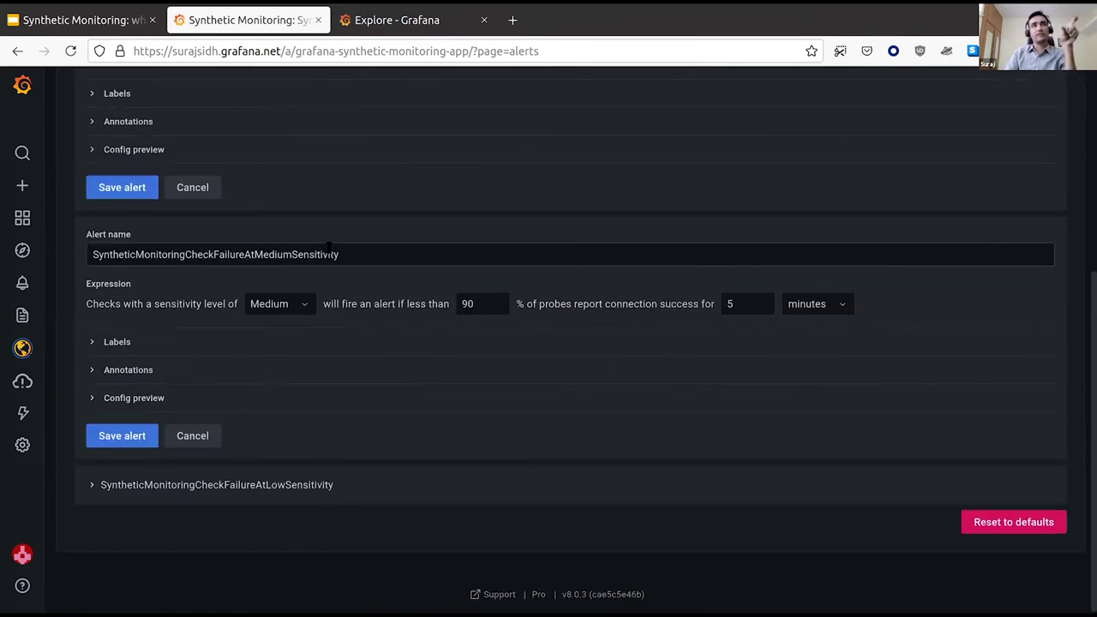
{"action": "left_click", "coordinate": [290, 306]}
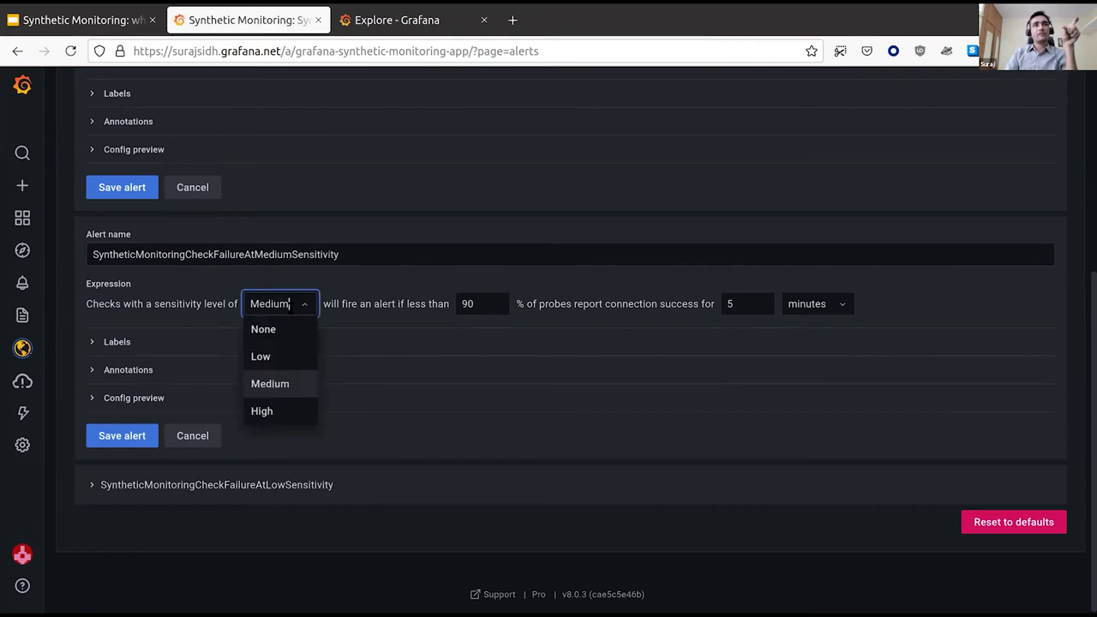
{"action": "left_click", "coordinate": [307, 307]}
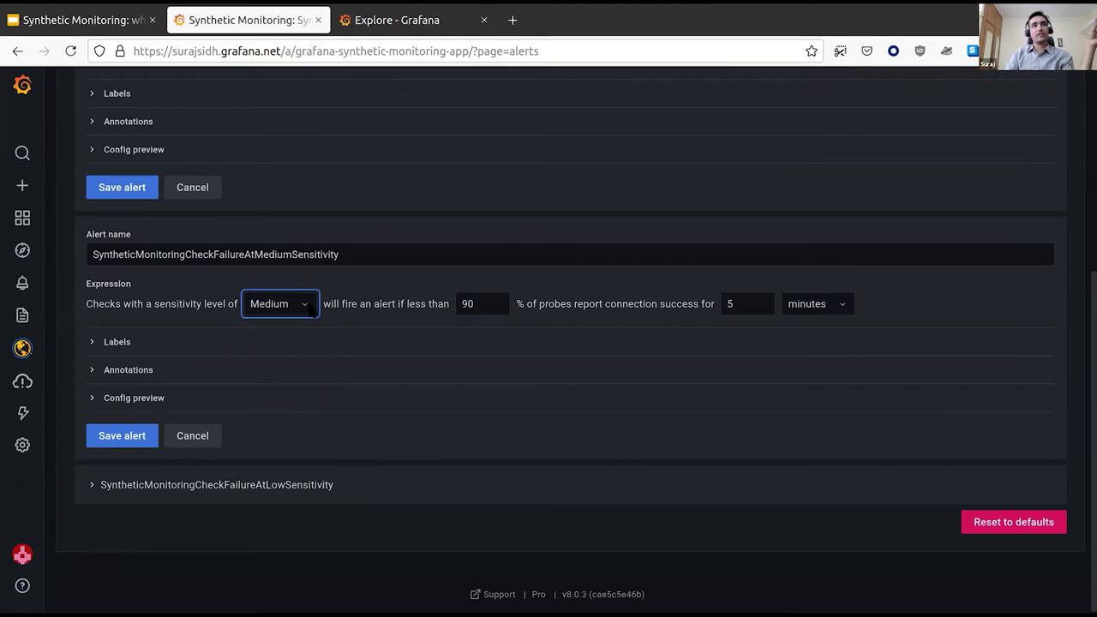
{"action": "left_click", "coordinate": [308, 307]}
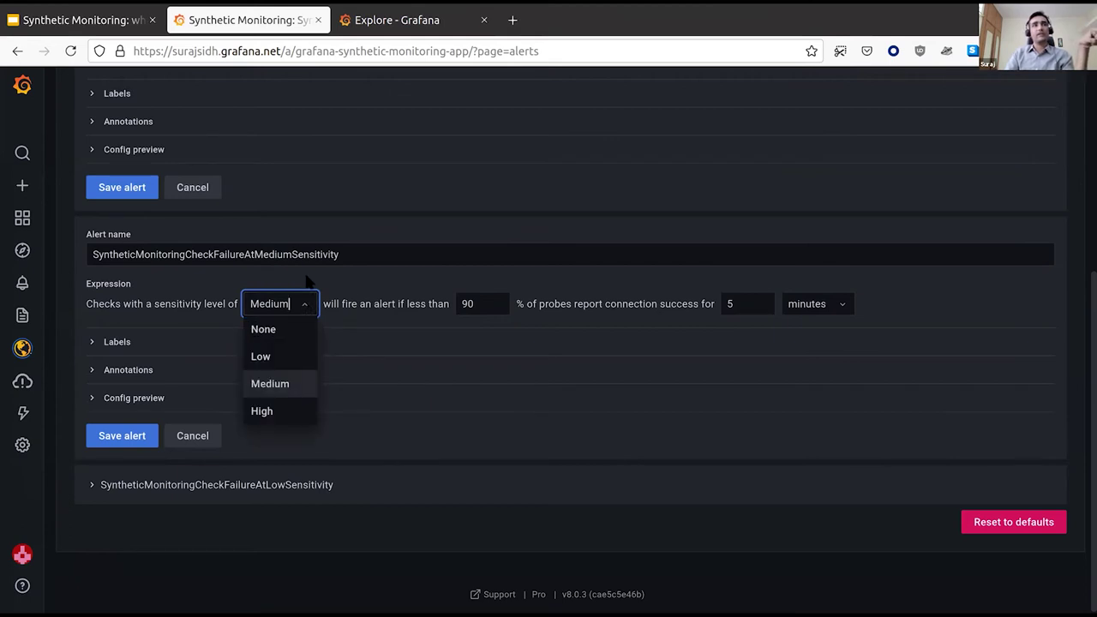
{"action": "left_click", "coordinate": [289, 303]}
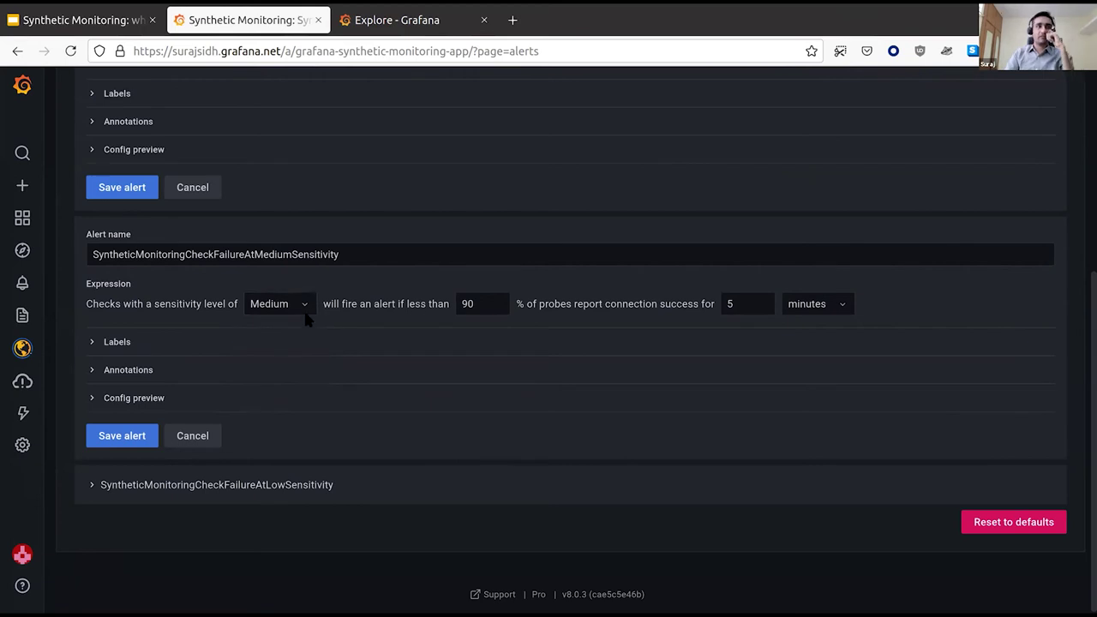
{"action": "left_click", "coordinate": [246, 479]}
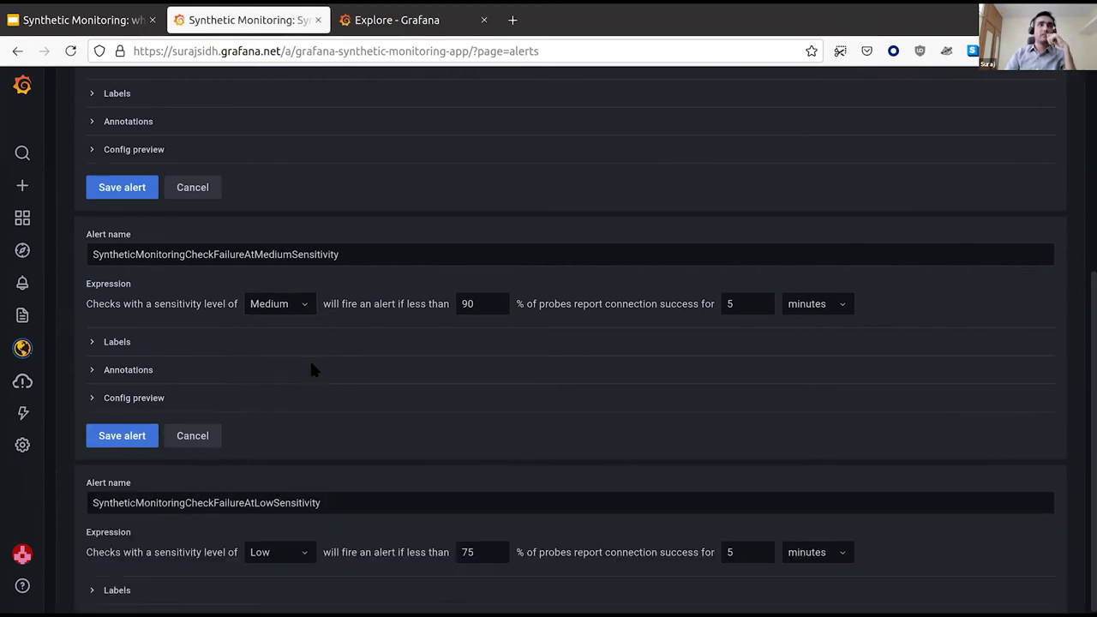
Open the Grafana Cloud Alerting rules and show the rules of the Prometheus data source.
{"action": "scroll", "coordinate": [312, 367], "scroll_direction": "up", "scroll_amount": 5}
{"action": "left_click", "coordinate": [102, 167]}
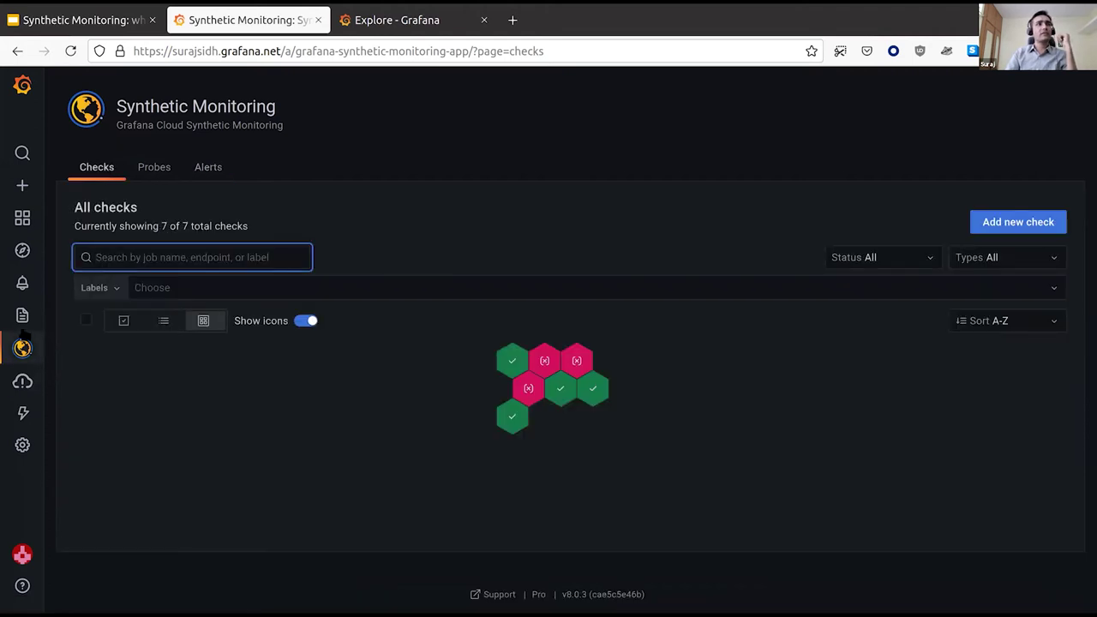
{"action": "mouse_move", "coordinate": [22, 380]}
{"action": "left_click", "coordinate": [95, 411]}
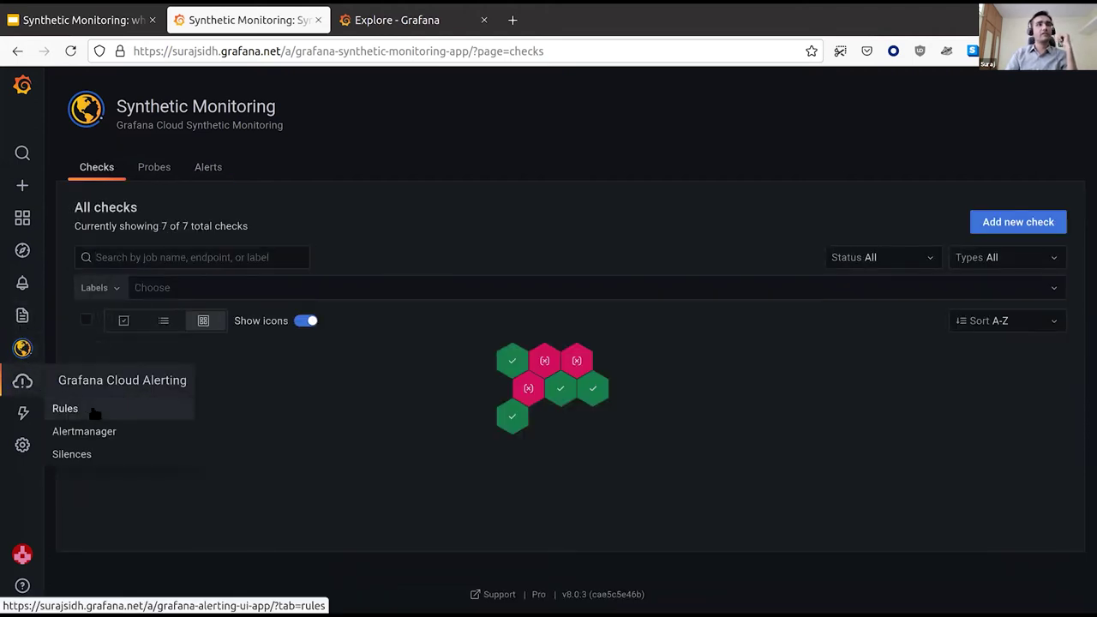
{"action": "left_click", "coordinate": [94, 411]}
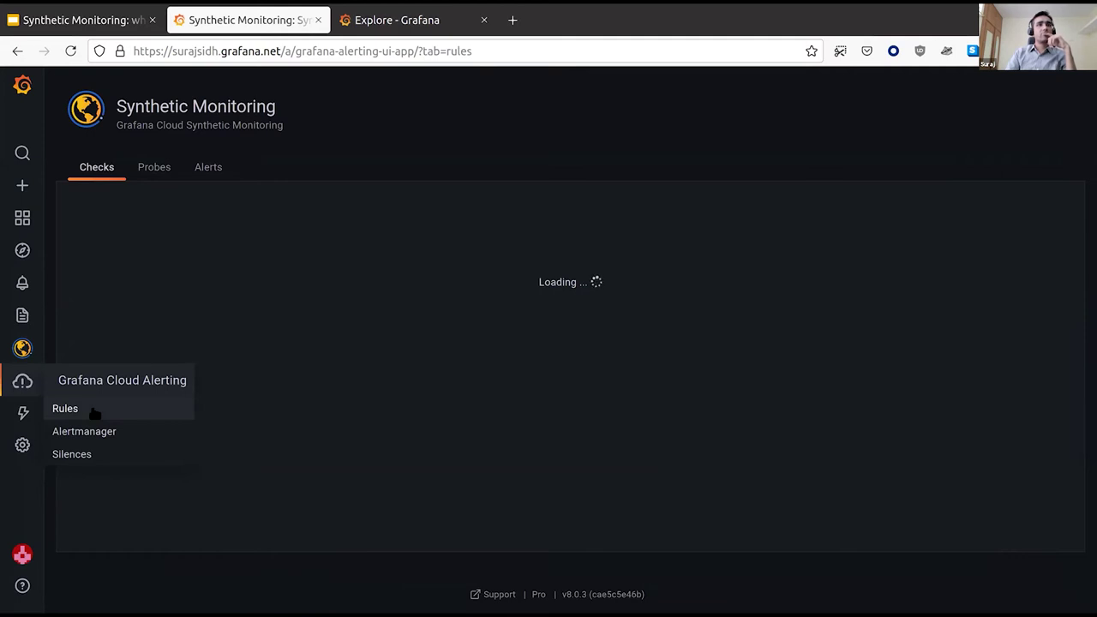
{"action": "left_click", "coordinate": [257, 211]}
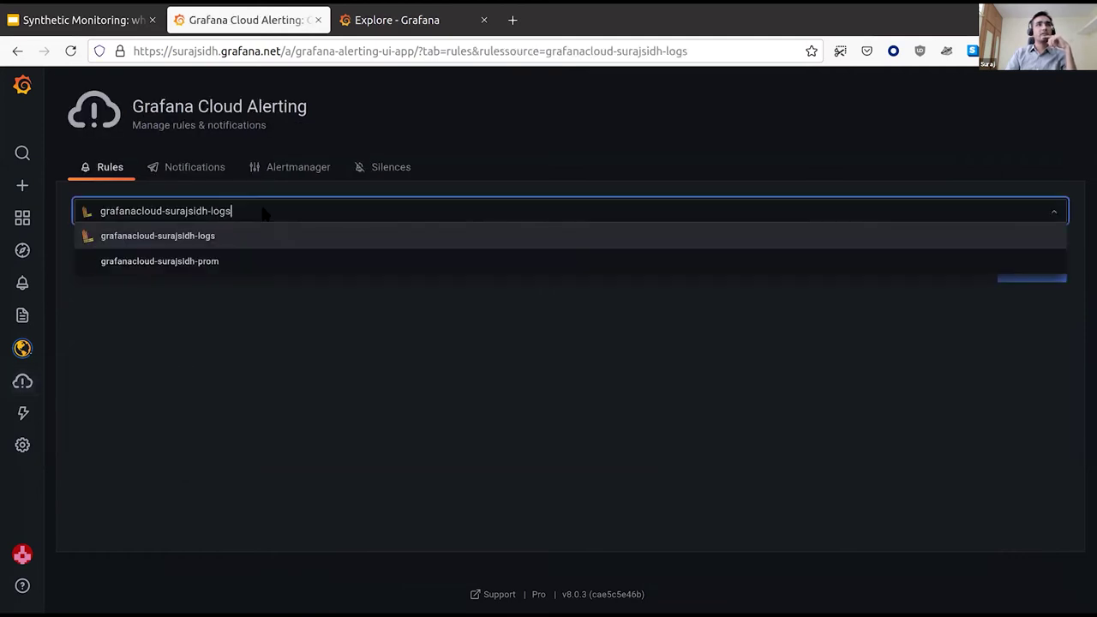
{"action": "left_click", "coordinate": [197, 261]}
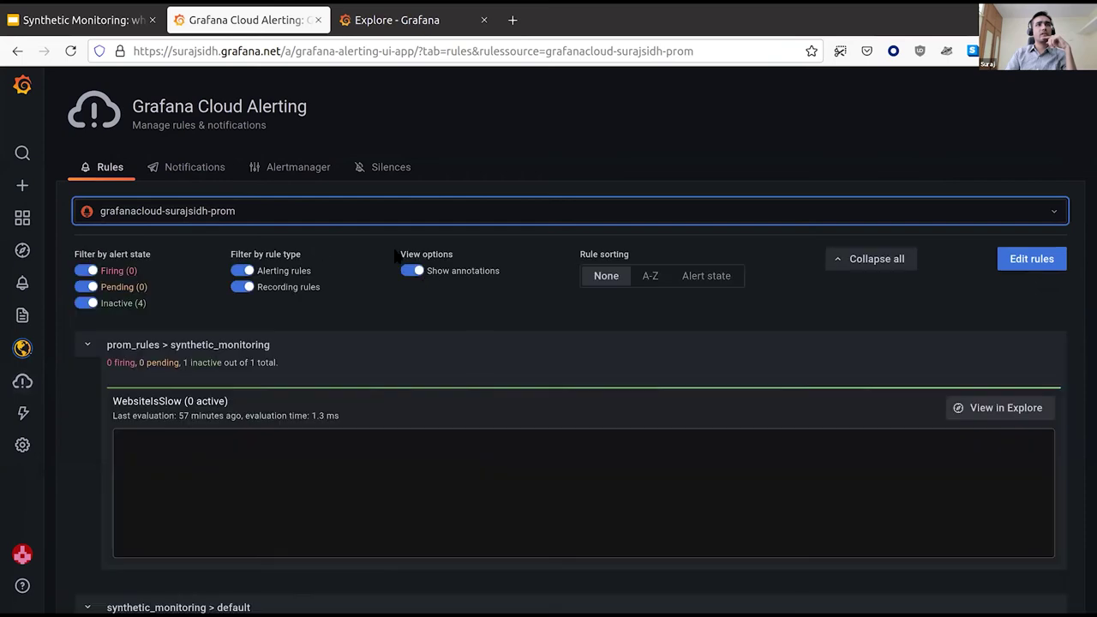
{"action": "scroll", "coordinate": [424, 280], "scroll_direction": "down", "scroll_amount": 1}
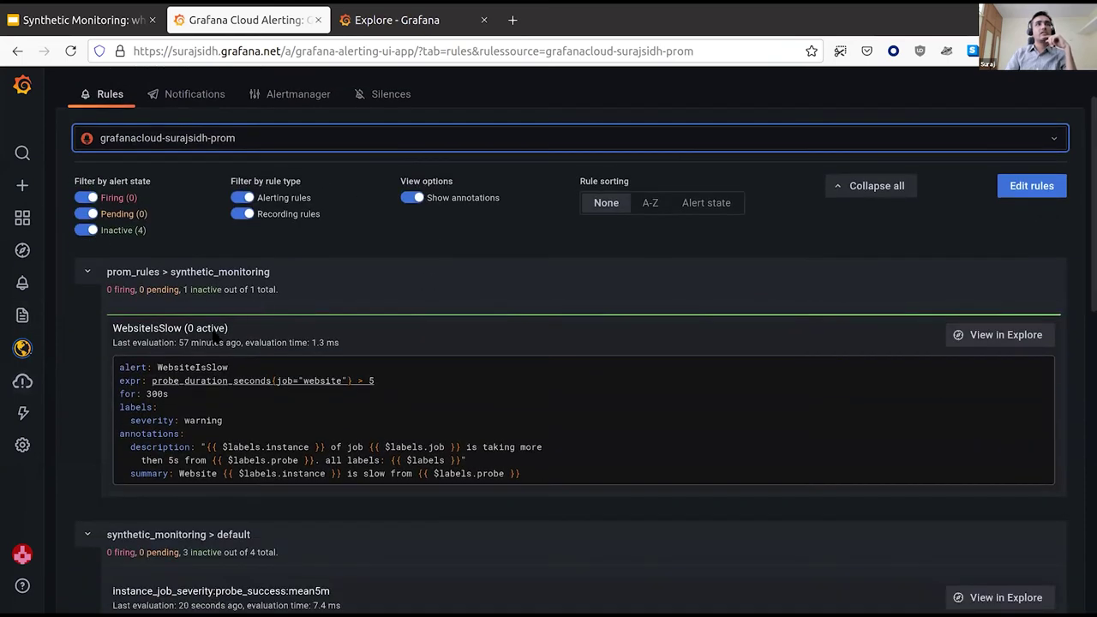
{"action": "scroll", "coordinate": [301, 394], "scroll_direction": "up", "scroll_amount": 1}
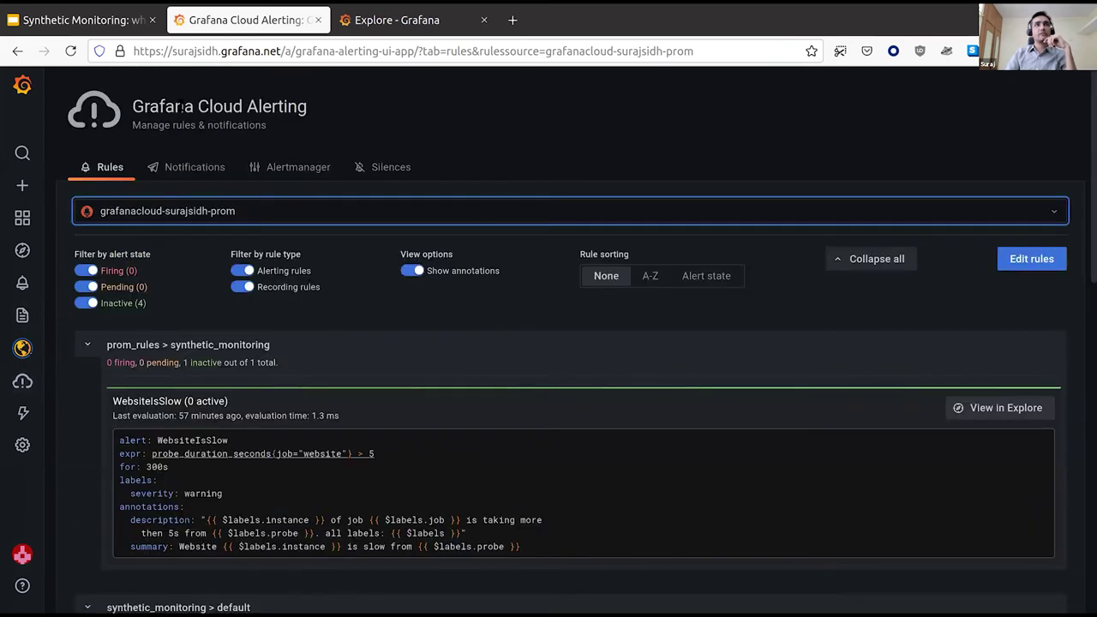
{"action": "triple_click", "coordinate": [269, 100]}
{"action": "left_click", "coordinate": [361, 105]}
Review the Alertmanager configuration for email notifications, and view the silences and notifications pages.
{"action": "left_click", "coordinate": [281, 167]}
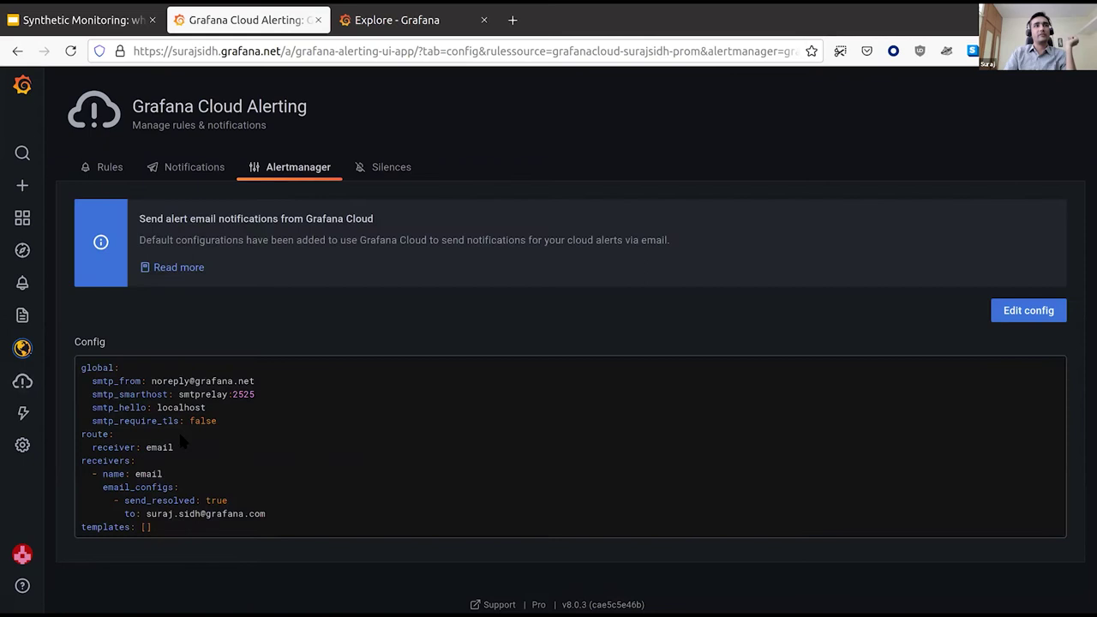
{"action": "scroll", "coordinate": [283, 425], "scroll_direction": "down", "scroll_amount": 1}
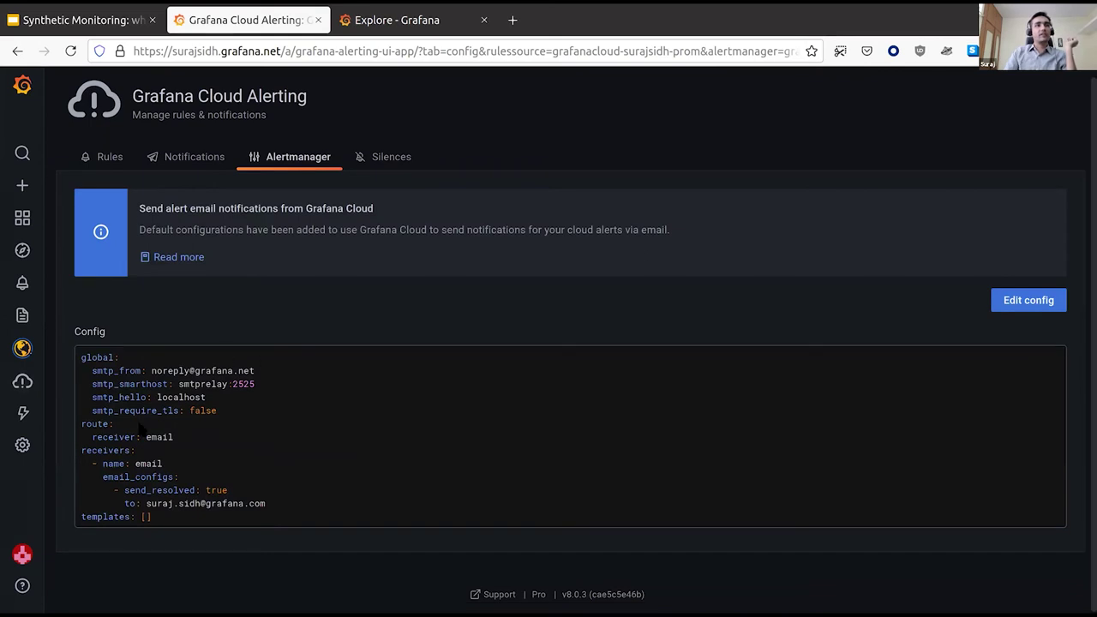
{"action": "scroll", "coordinate": [267, 425], "scroll_direction": "up", "scroll_amount": 1}
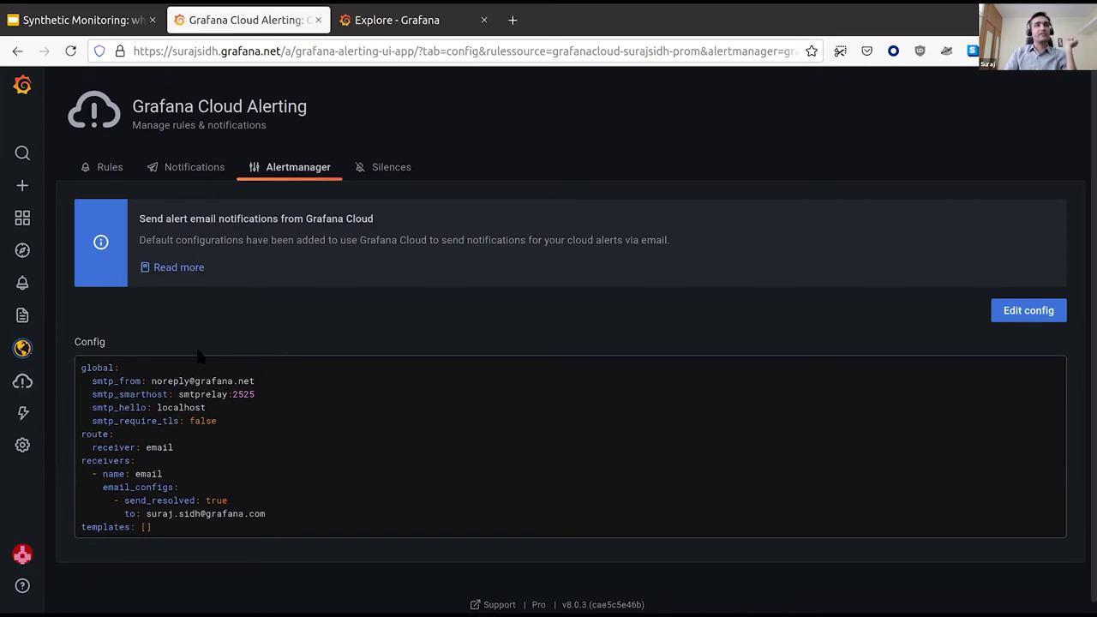
{"action": "left_click", "coordinate": [387, 167]}
{"action": "left_click", "coordinate": [190, 167]}
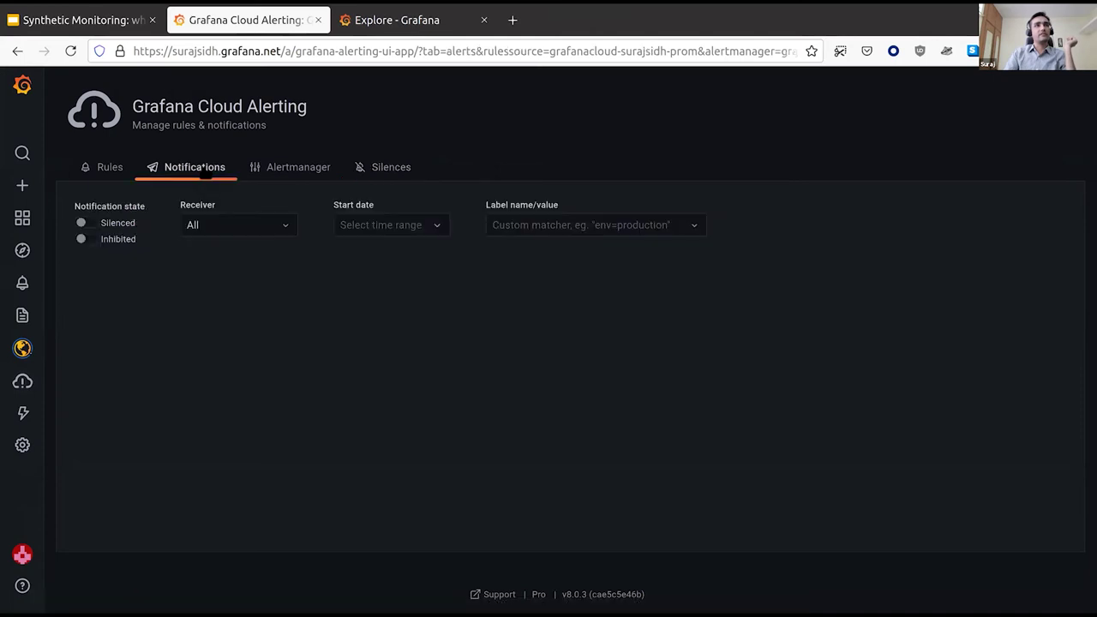
Return to the alerting rules and read the WebsiteIsSlow rule in the prom_rules > synthetic_monitoring group.
{"action": "left_click", "coordinate": [107, 167]}
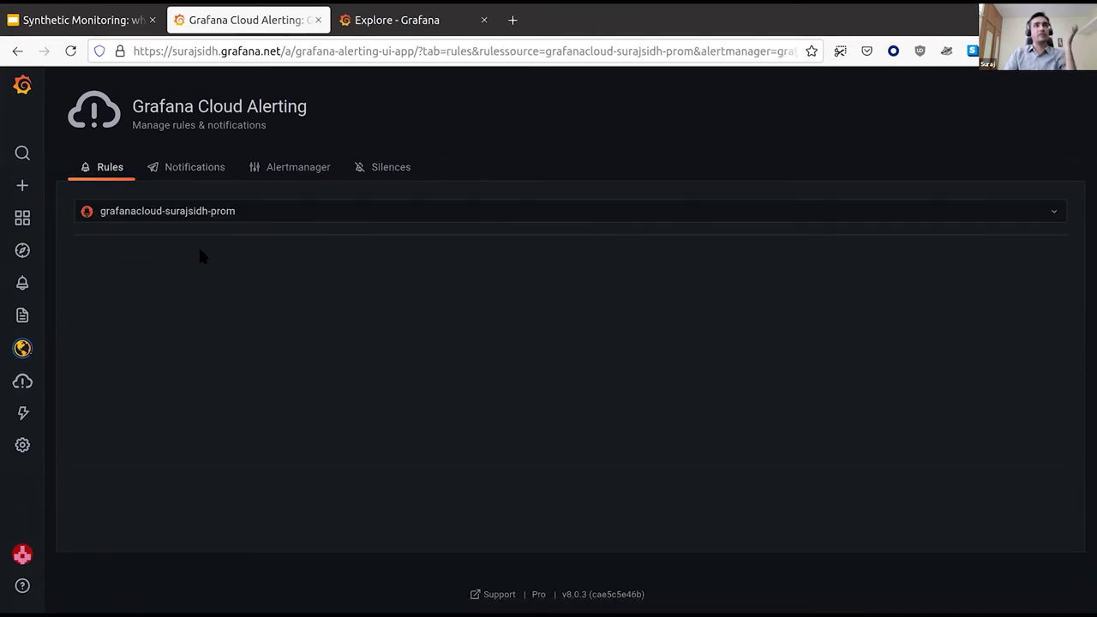
{"action": "scroll", "coordinate": [480, 318], "scroll_direction": "down", "scroll_amount": 3}
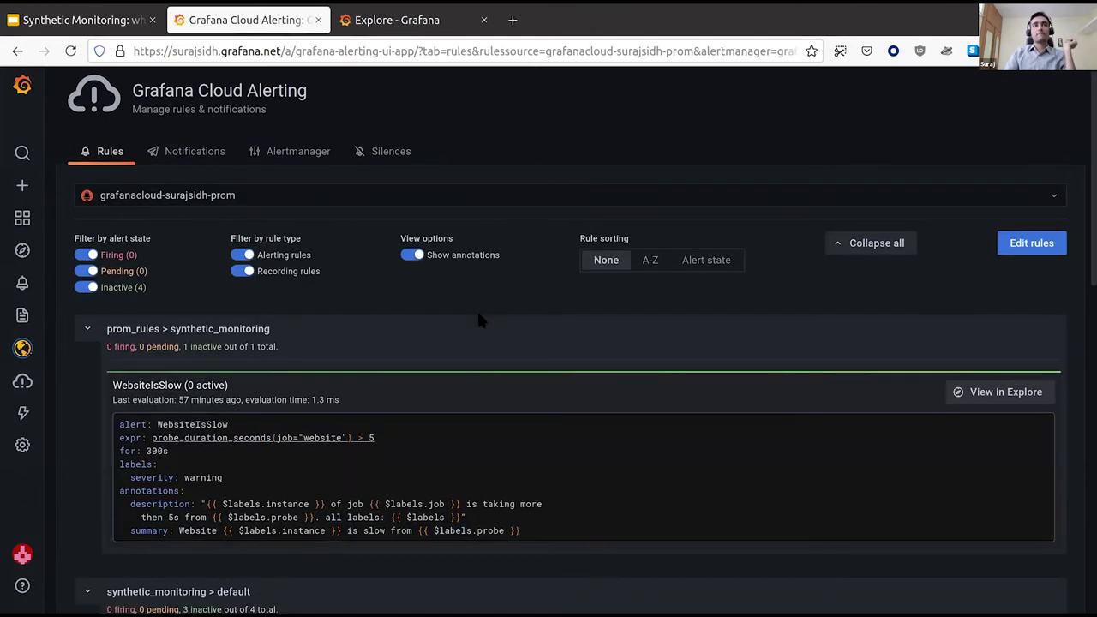
{"action": "scroll", "coordinate": [171, 237], "scroll_direction": "up", "scroll_amount": 1}
{"action": "scroll", "coordinate": [236, 198], "scroll_direction": "down", "scroll_amount": 3}
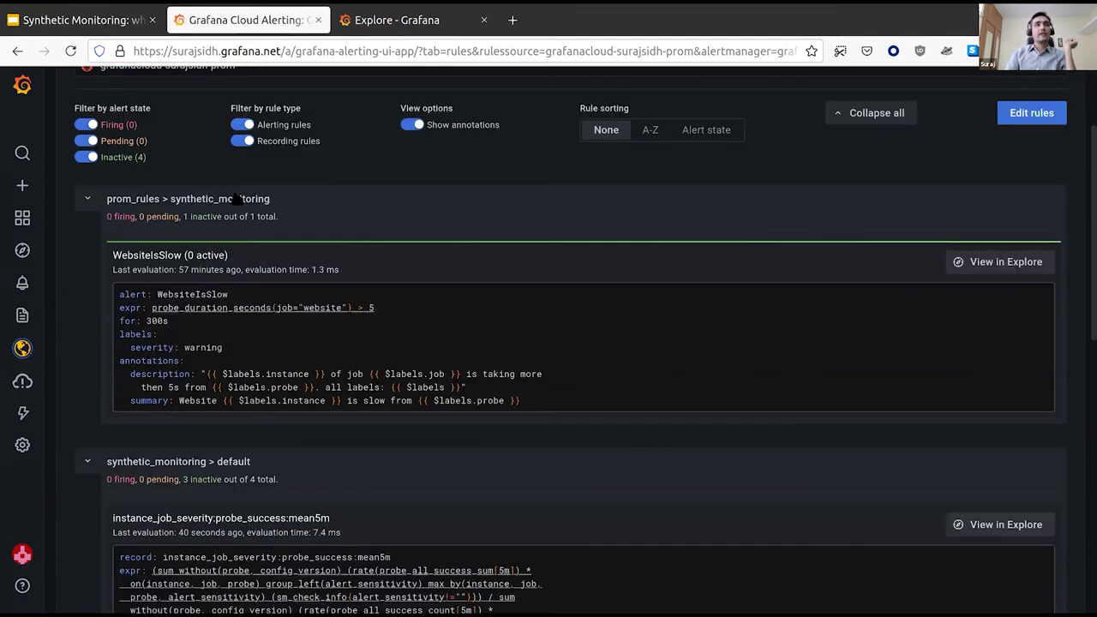
{"action": "triple_click", "coordinate": [134, 267]}
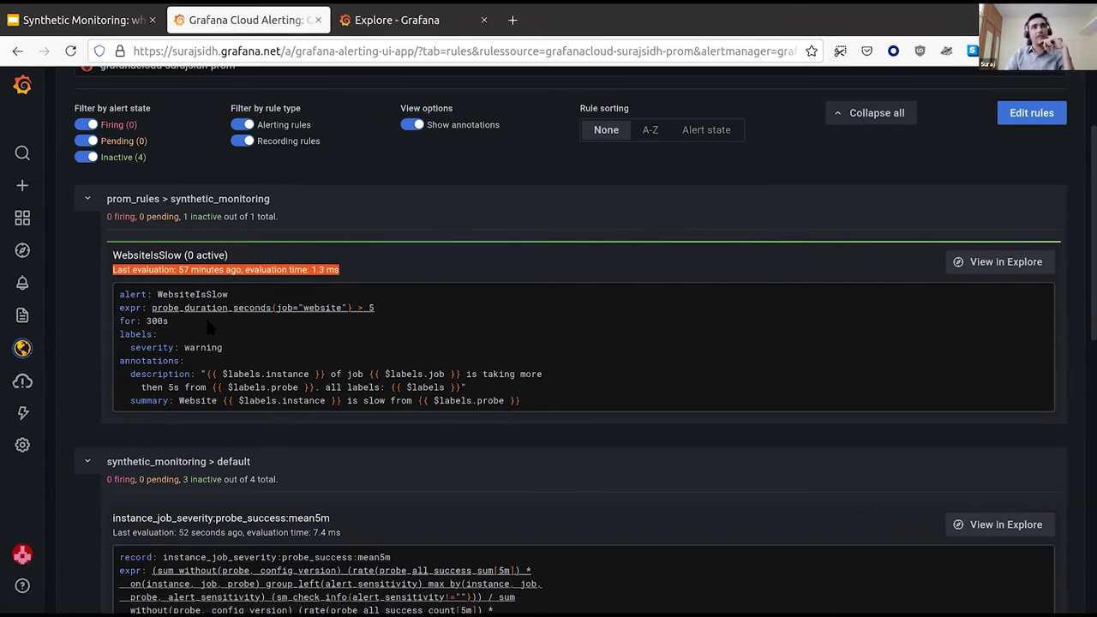
Collapse the prom_rules group and read the recording and alert rules in the synthetic_monitoring > default group.
{"action": "left_click", "coordinate": [87, 199]}
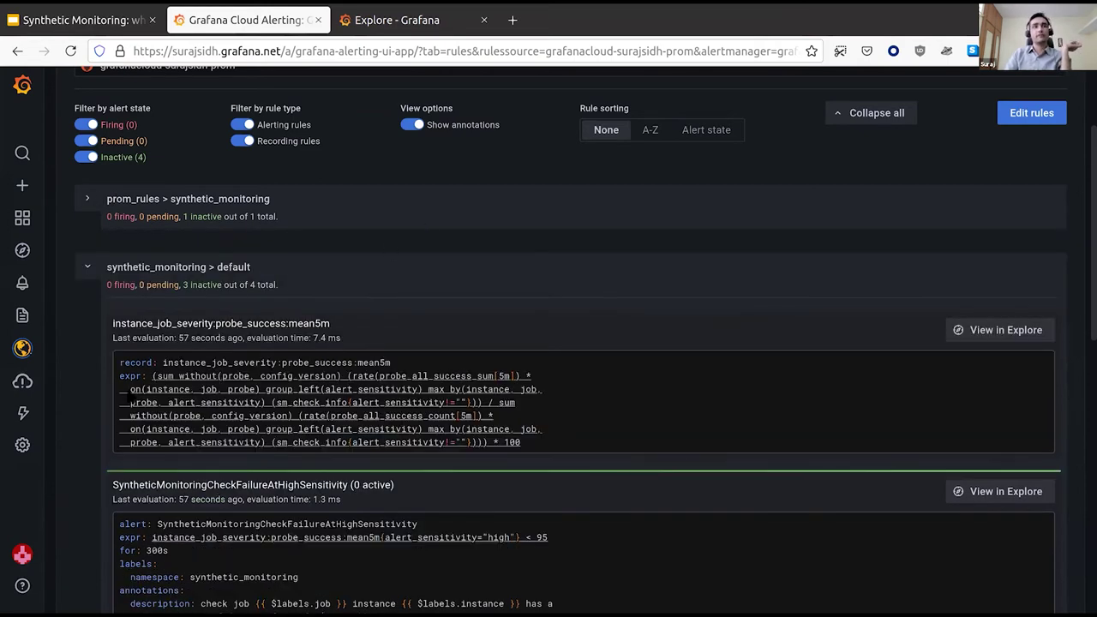
{"action": "scroll", "coordinate": [383, 481], "scroll_direction": "down", "scroll_amount": 4}
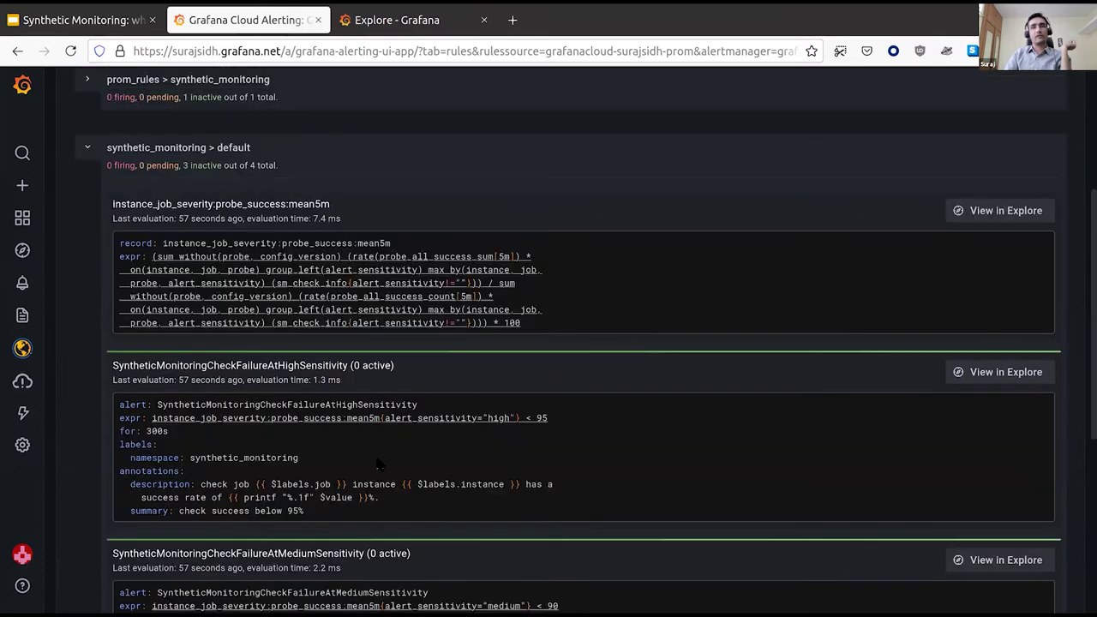
{"action": "scroll", "coordinate": [355, 473], "scroll_direction": "down", "scroll_amount": 2}
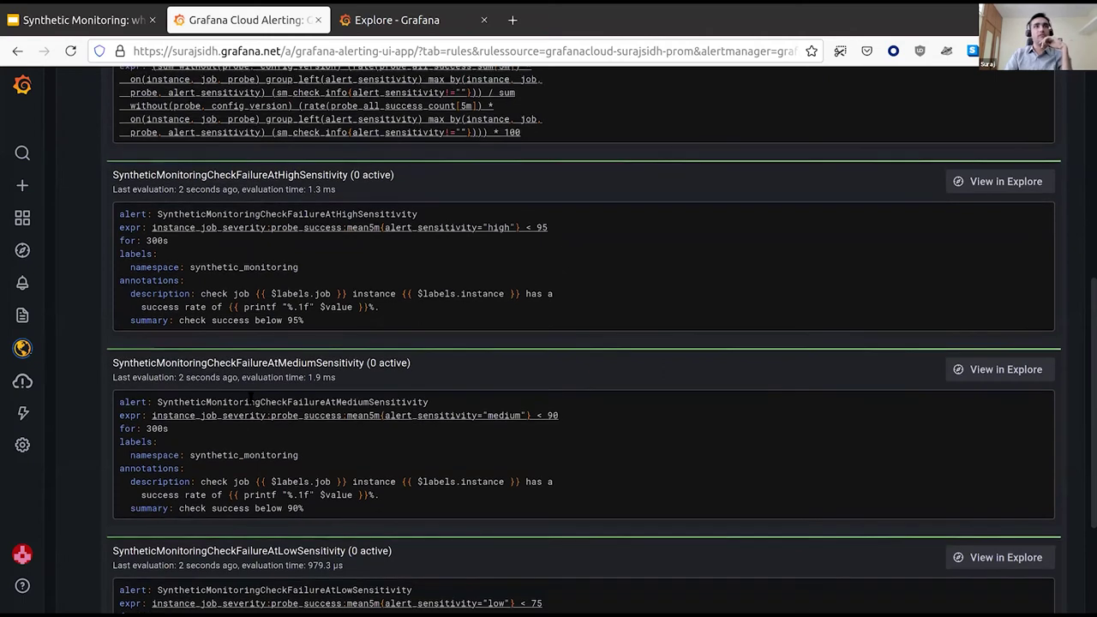
{"action": "scroll", "coordinate": [426, 420], "scroll_direction": "up", "scroll_amount": 2}
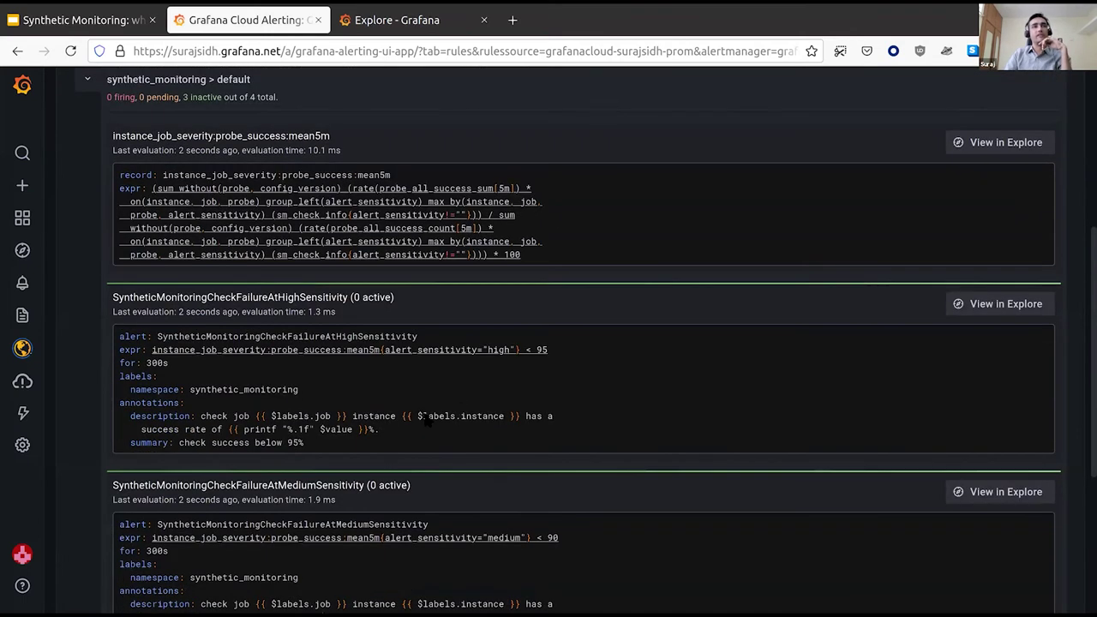
{"action": "scroll", "coordinate": [426, 418], "scroll_direction": "up", "scroll_amount": 1}
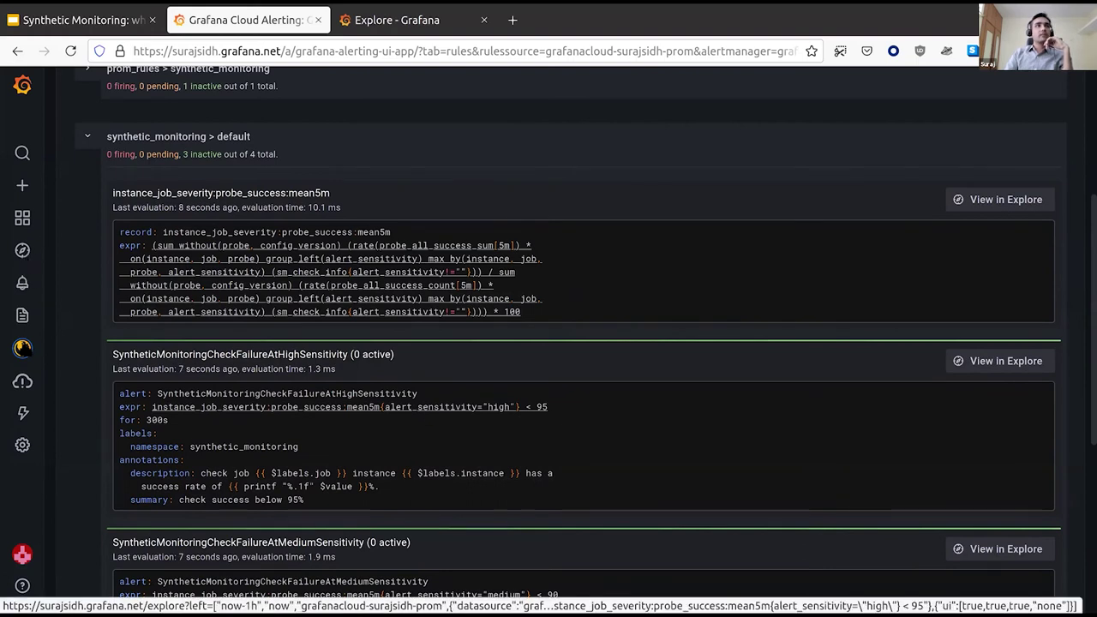
{"action": "scroll", "coordinate": [548, 343], "scroll_direction": "up", "scroll_amount": 5}
Review the dashboards and linked data sources in the Synthetic Monitoring plugin configuration, and show the probes query in Explore.
{"action": "mouse_move", "coordinate": [22, 348]}
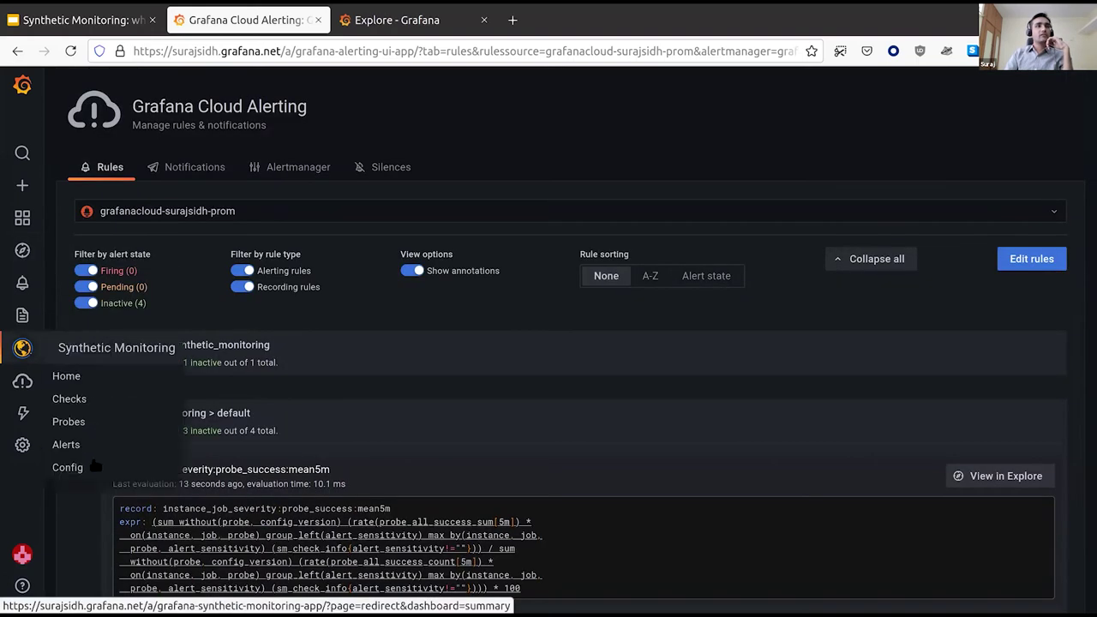
{"action": "left_click", "coordinate": [81, 467]}
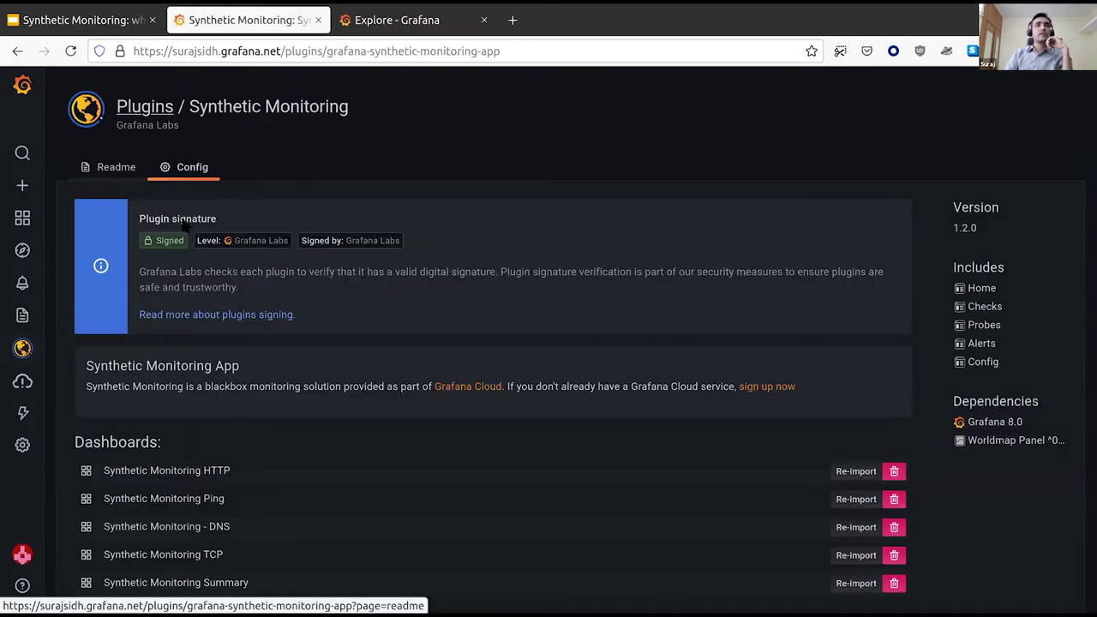
{"action": "scroll", "coordinate": [243, 202], "scroll_direction": "down", "scroll_amount": 3}
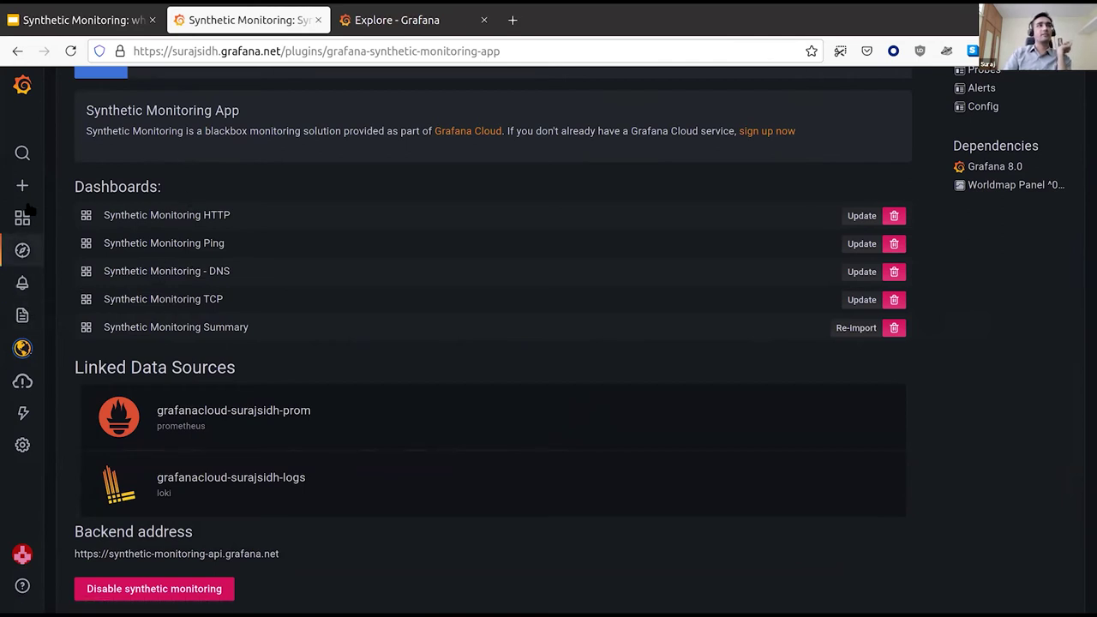
{"action": "mouse_move", "coordinate": [22, 217]}
{"action": "left_click", "coordinate": [23, 250]}
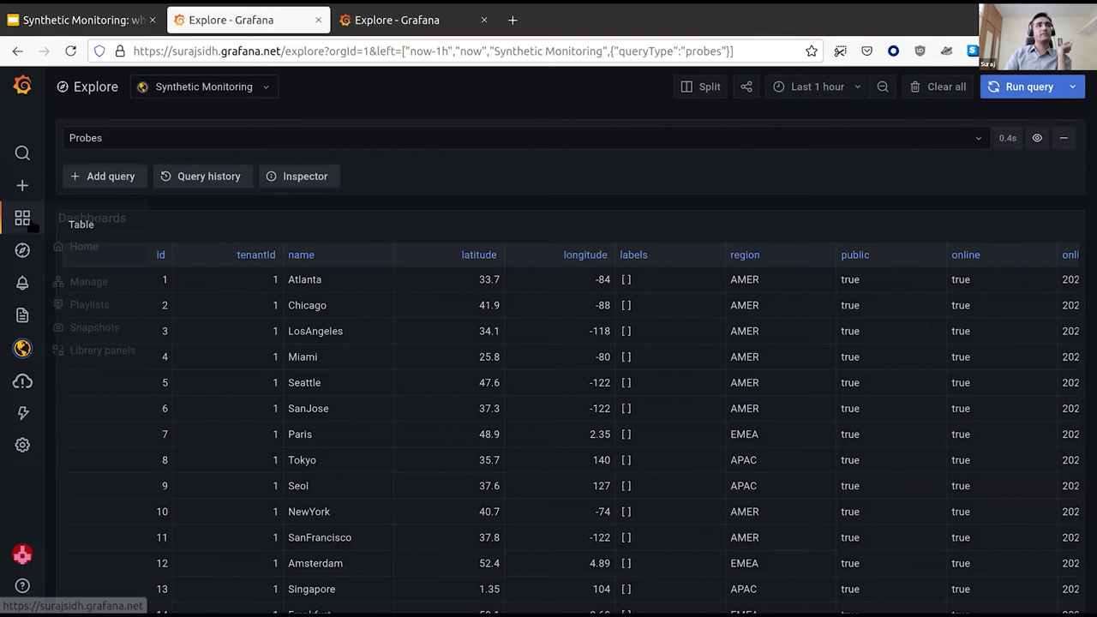
Open the Synthetic Monitoring - DNS dashboard from Home, and check Bangalore's error rate and the overall reachability.
{"action": "left_click", "coordinate": [139, 247]}
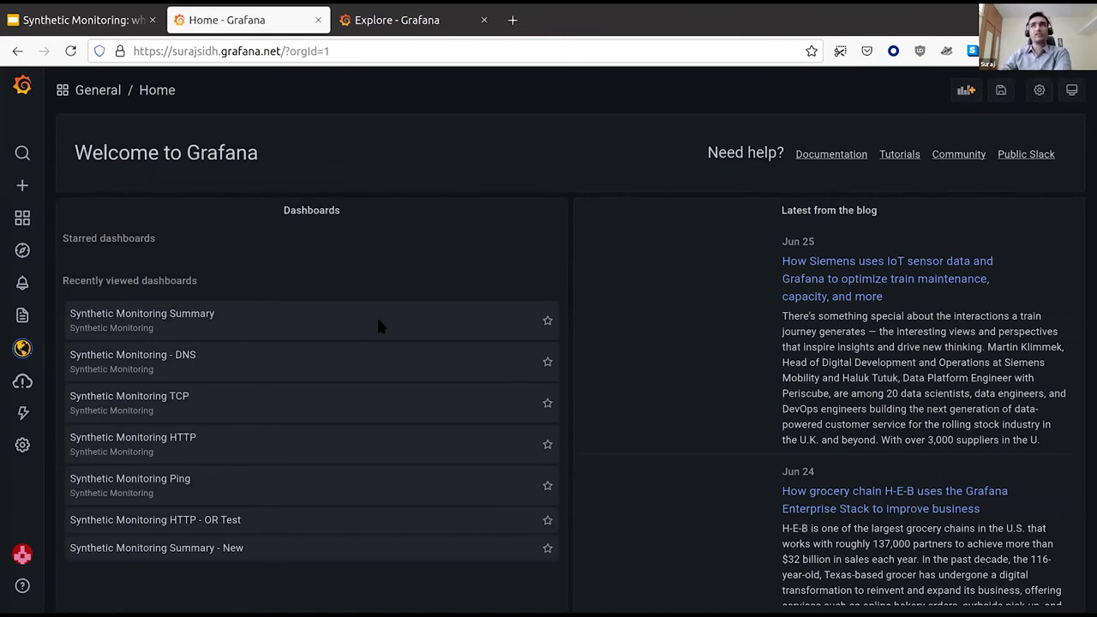
{"action": "left_click", "coordinate": [420, 358]}
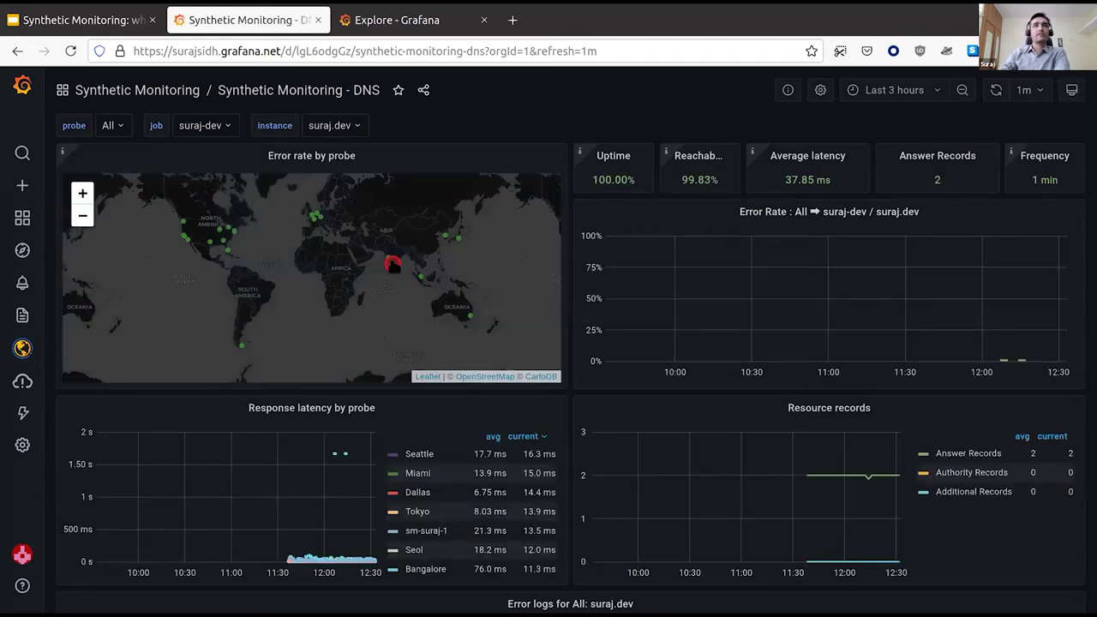
{"action": "mouse_move", "coordinate": [393, 265]}
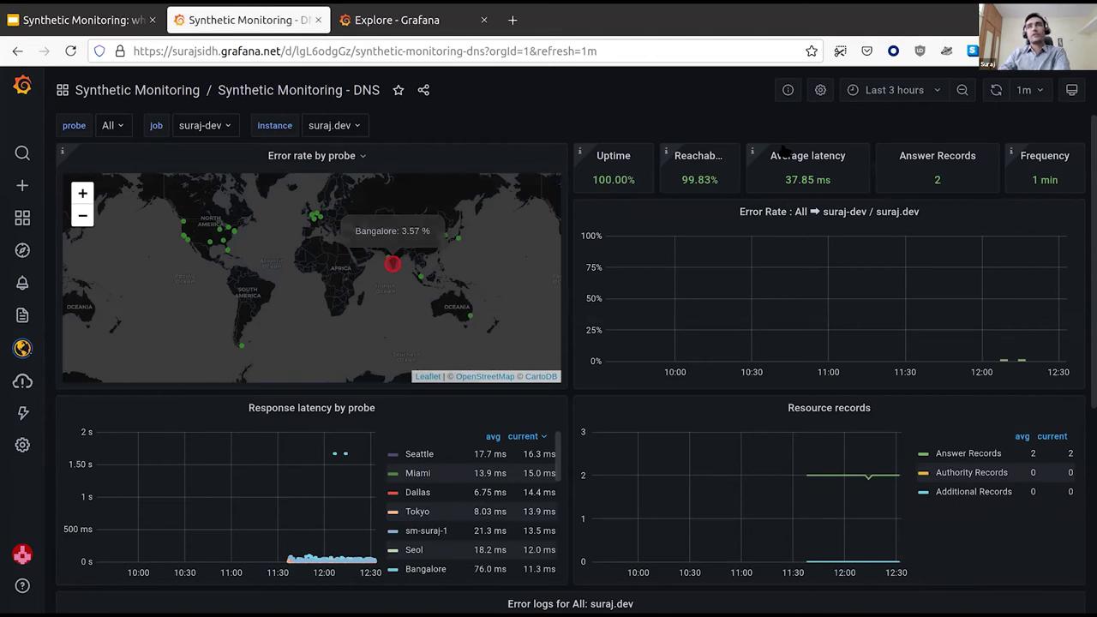
{"action": "double_click", "coordinate": [699, 179]}
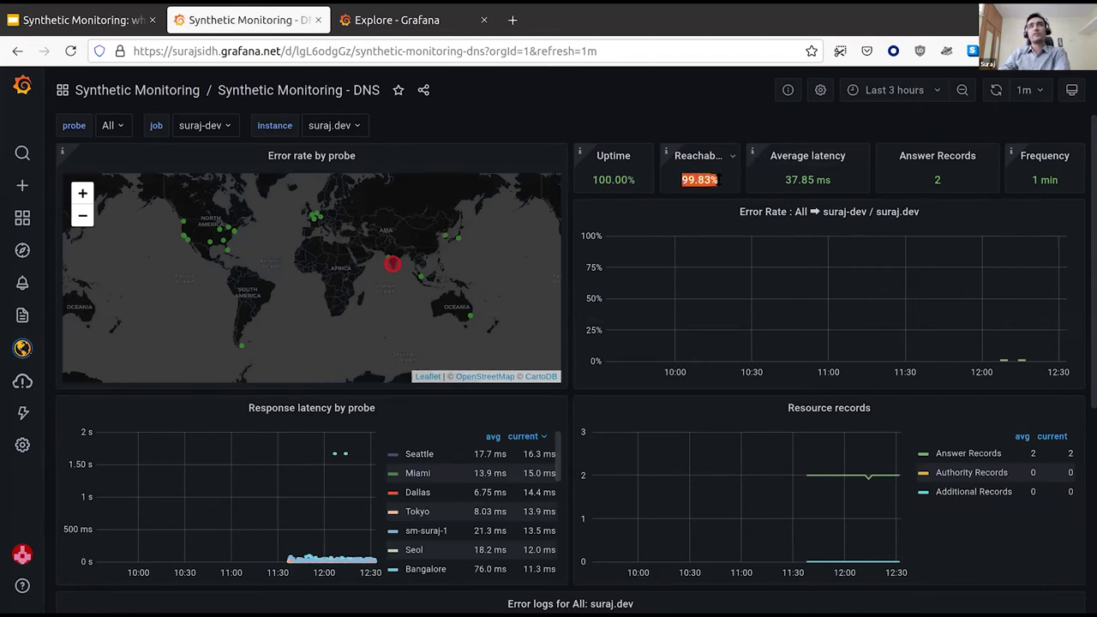